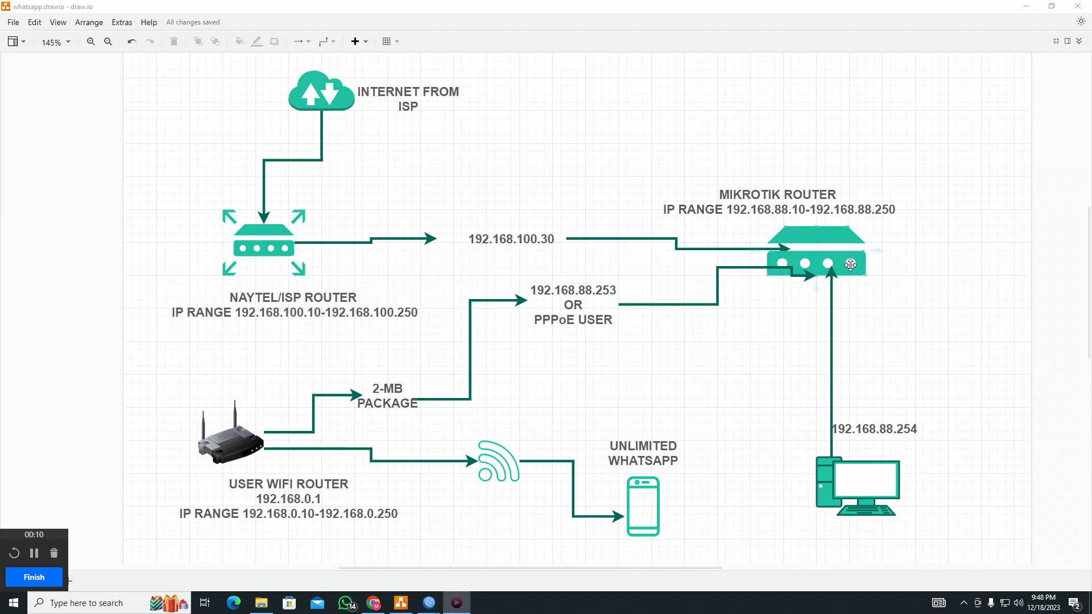
Point out the MikroTik router, the WhatsApp phone and the 2-MB PACKAGE label in the diagram
left_click(851, 264)
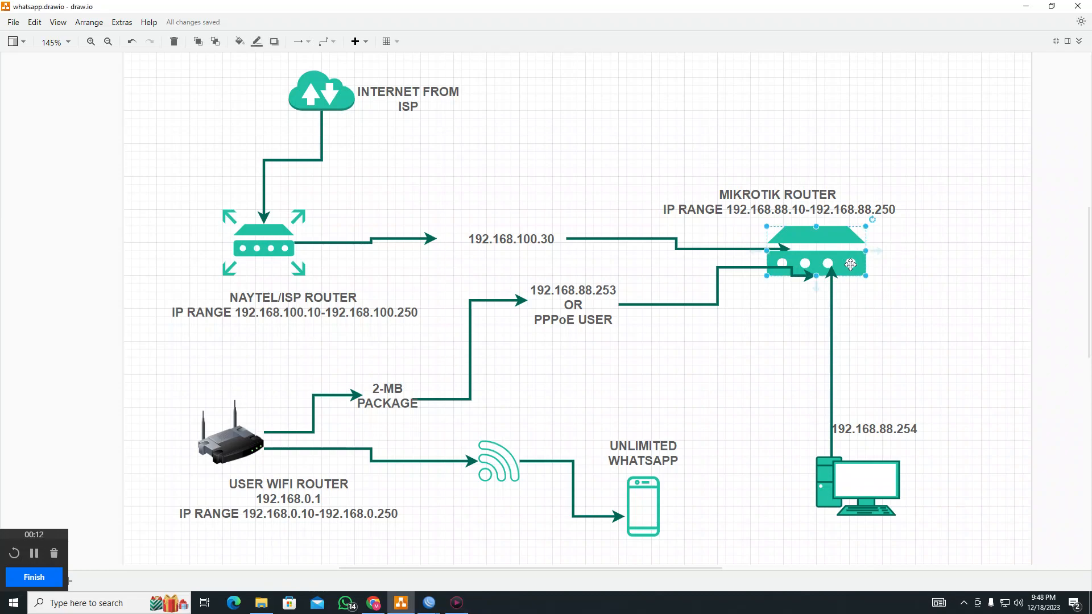
left_click(646, 506)
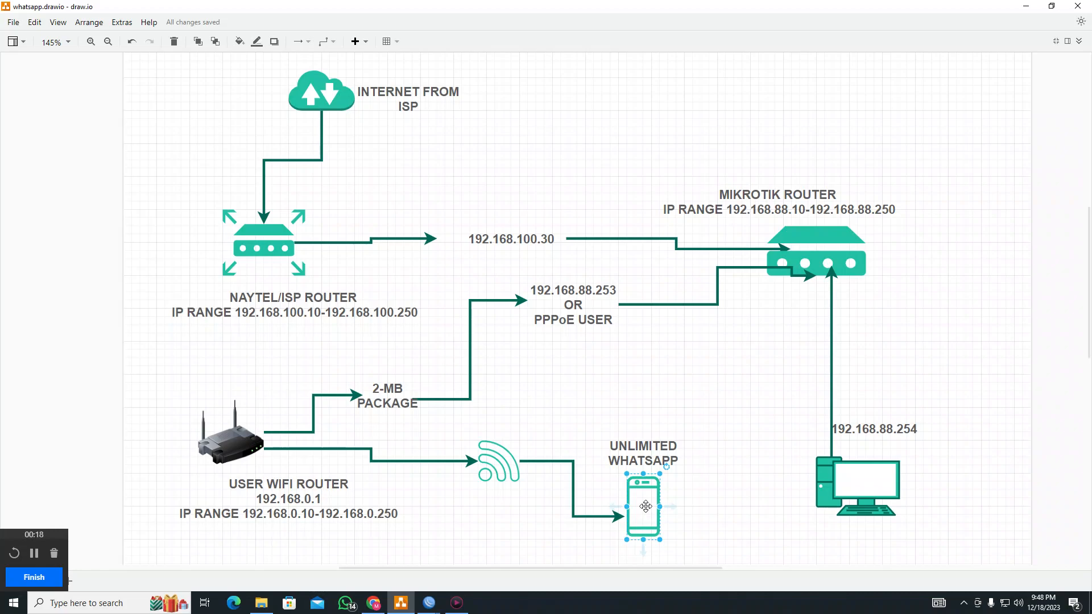
left_click(395, 390)
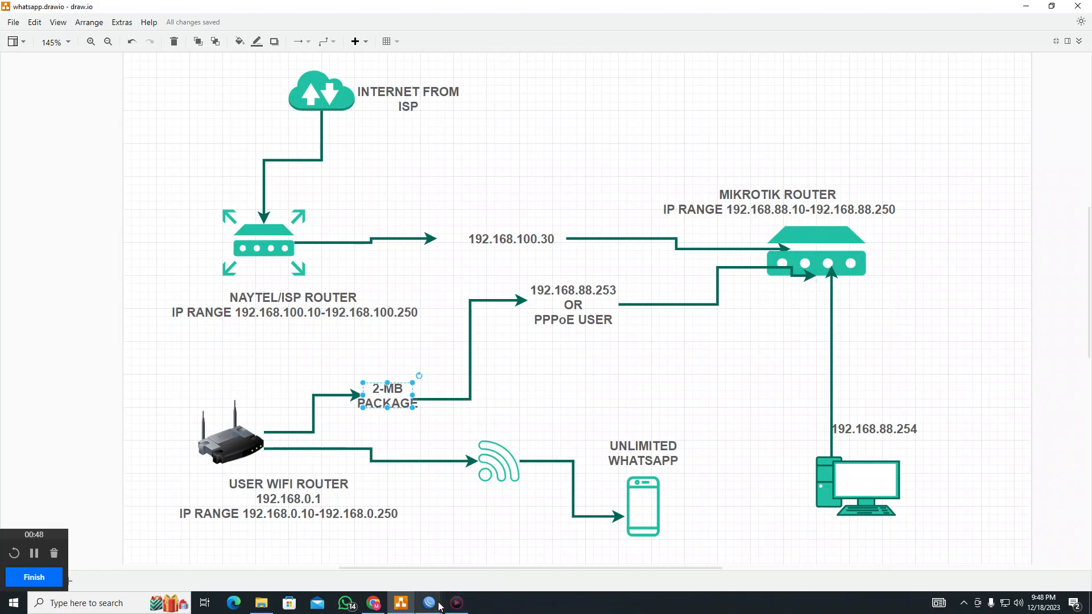
Bring the RouterOS default configuration notice to the front and dismiss it with OK
mouse_move(436, 606)
left_click(509, 549)
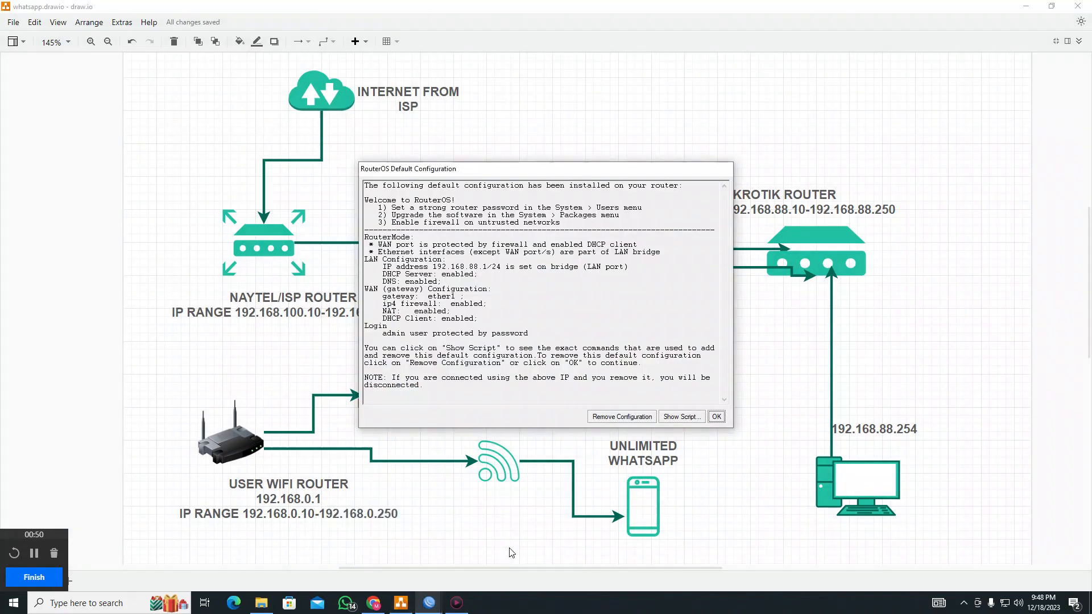
mouse_move(429, 603)
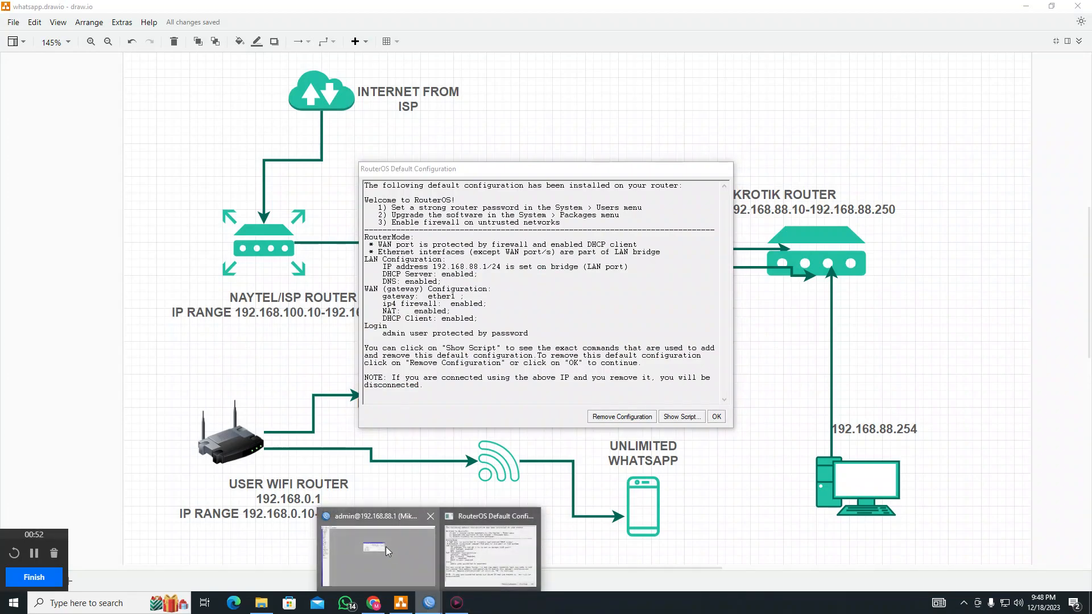
left_click(385, 547)
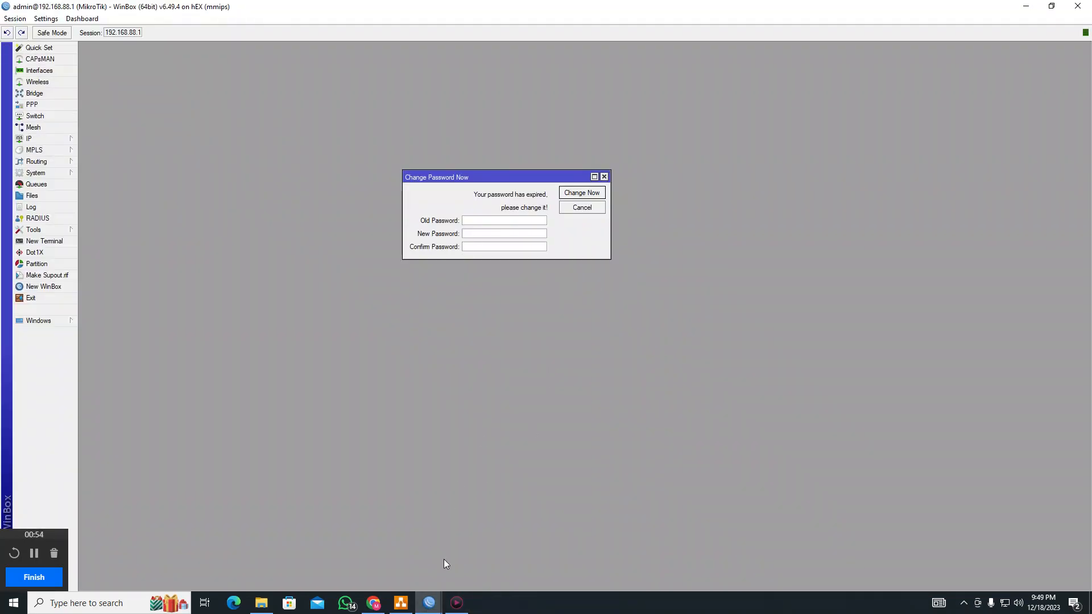
mouse_move(429, 603)
left_click(498, 545)
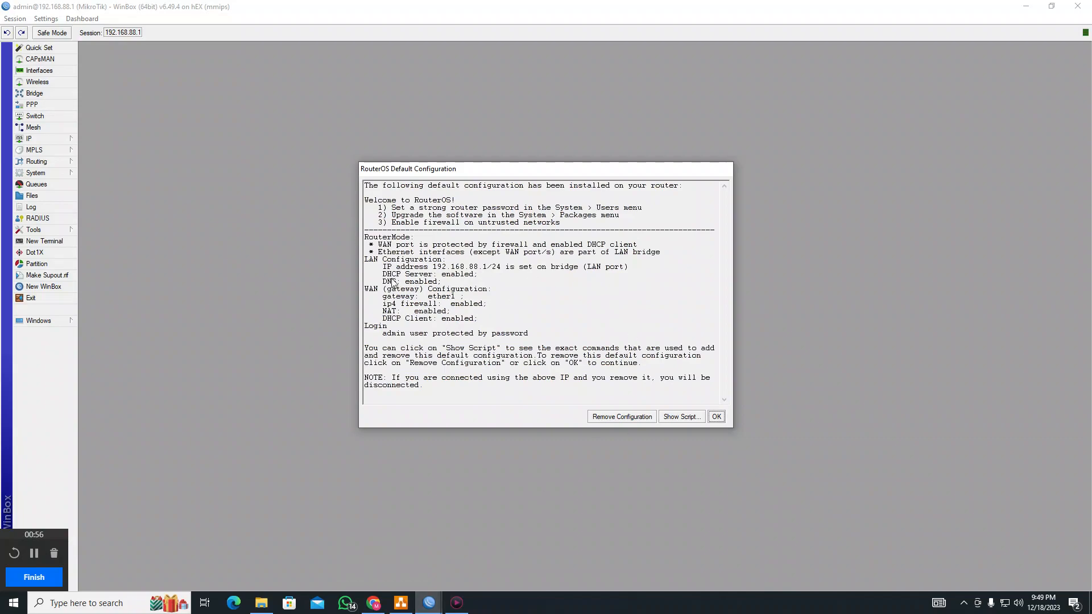
left_click(718, 417)
Set and apply a new admin password for the router
left_click(491, 234)
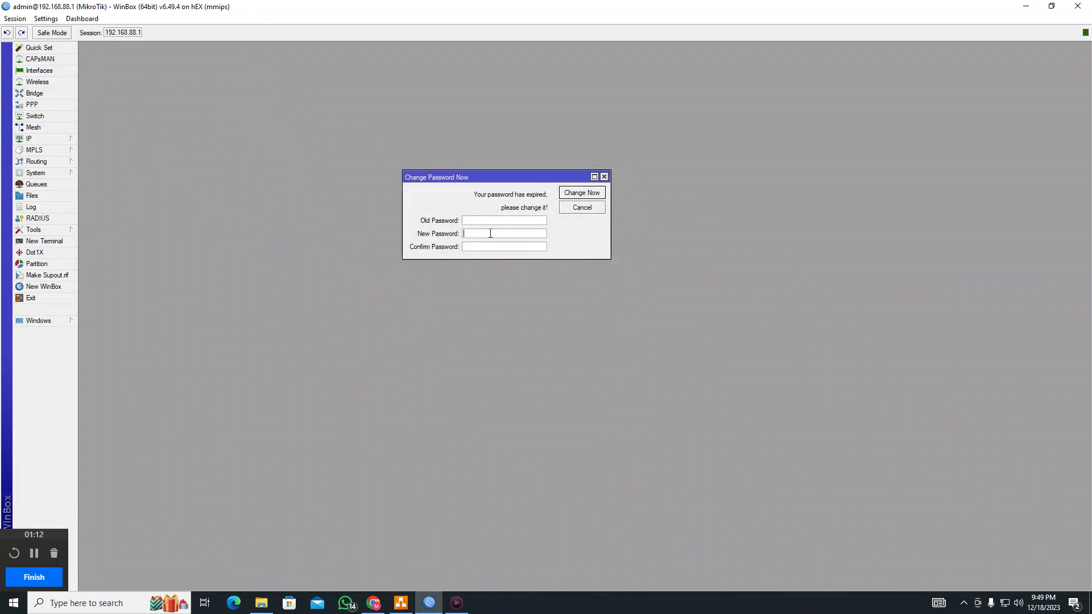
type("***")
left_click(581, 192)
Relaunch WinBox and reconnect to the saved router at 192.168.88.1
left_click(1078, 6)
key("super")
type("winbox")
key("Return")
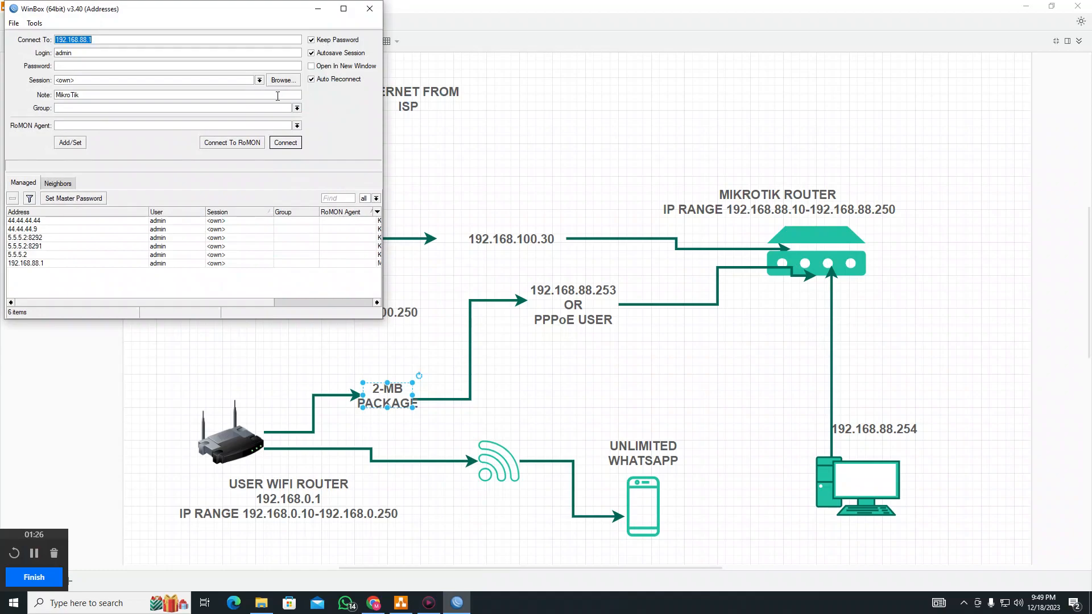
left_click(67, 64)
left_click(49, 265)
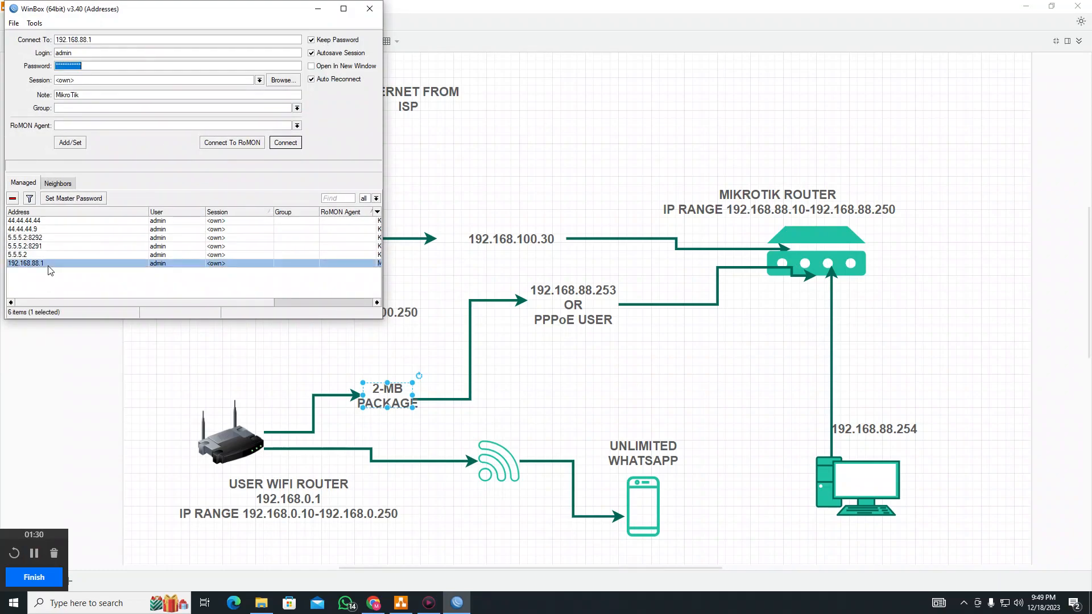
left_click(295, 146)
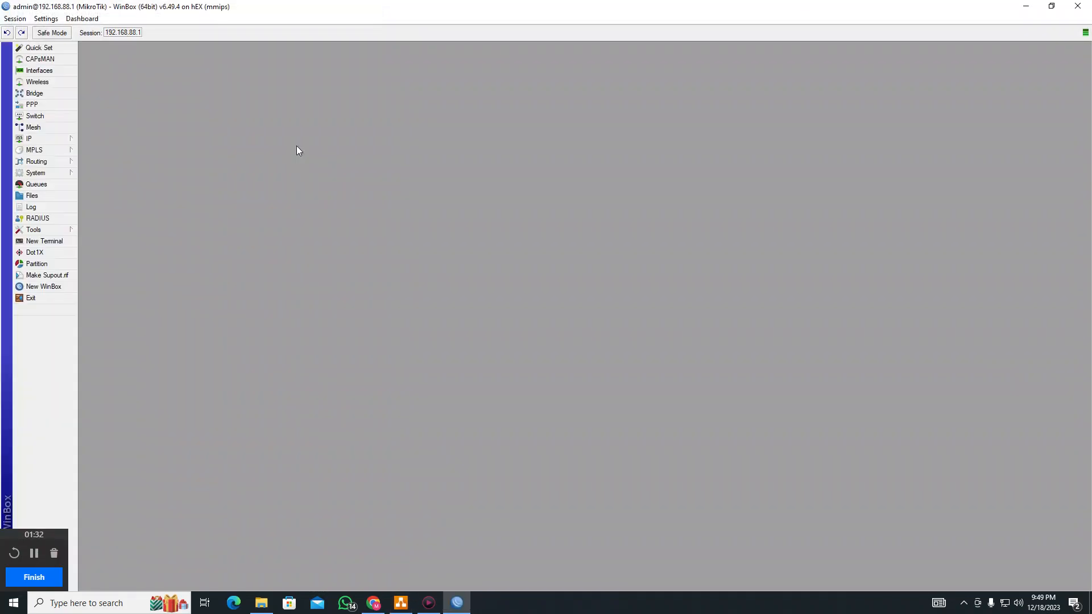
Look at the defconf server under IP > DHCP Server
left_click(44, 138)
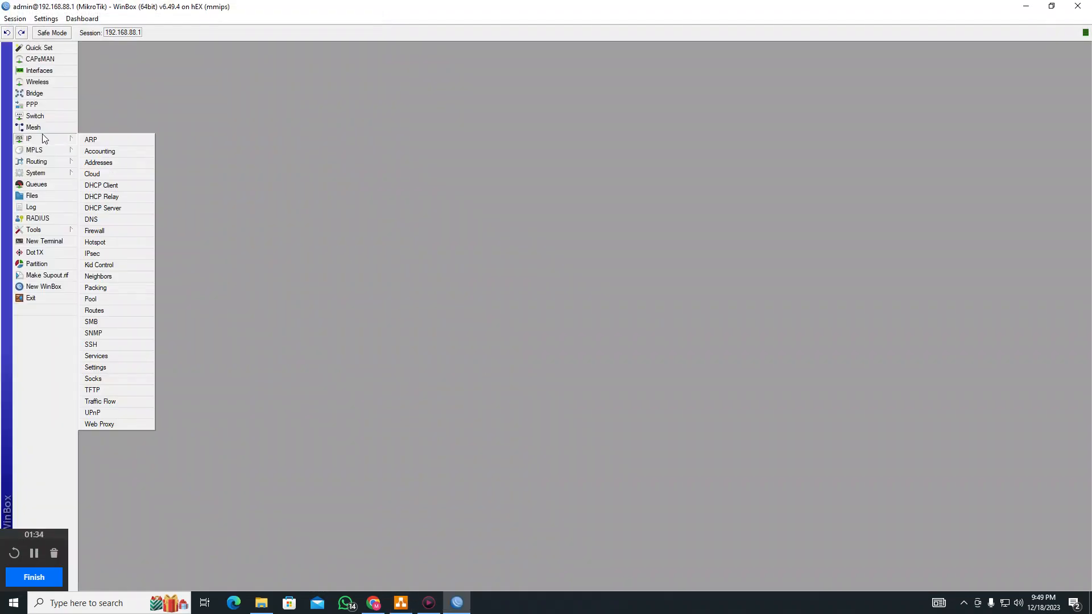
left_click(136, 213)
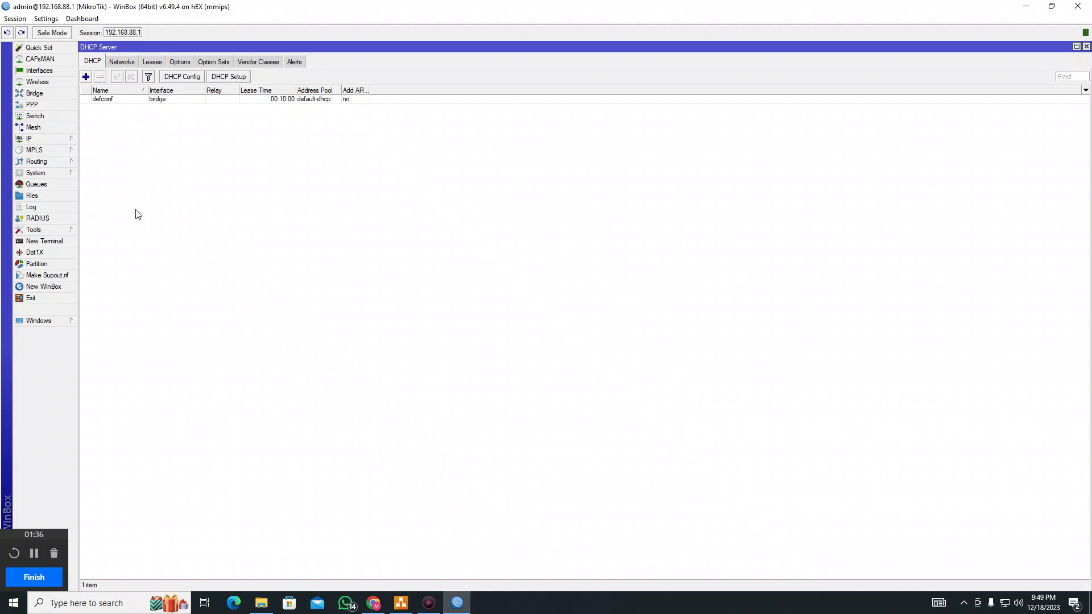
left_click(188, 101)
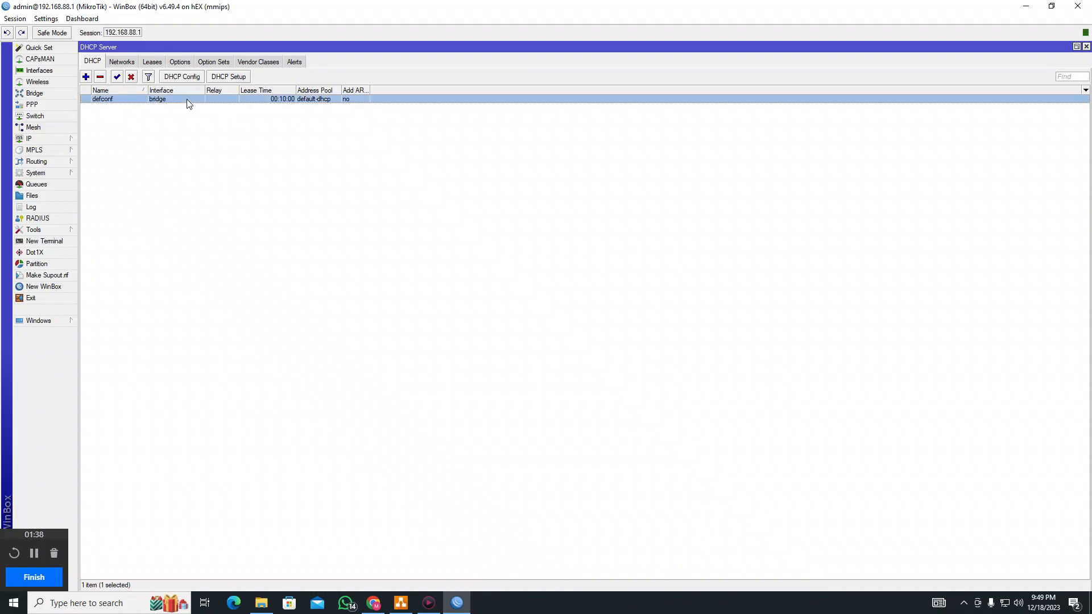
Disable all the default firewall filter rules
left_click(46, 140)
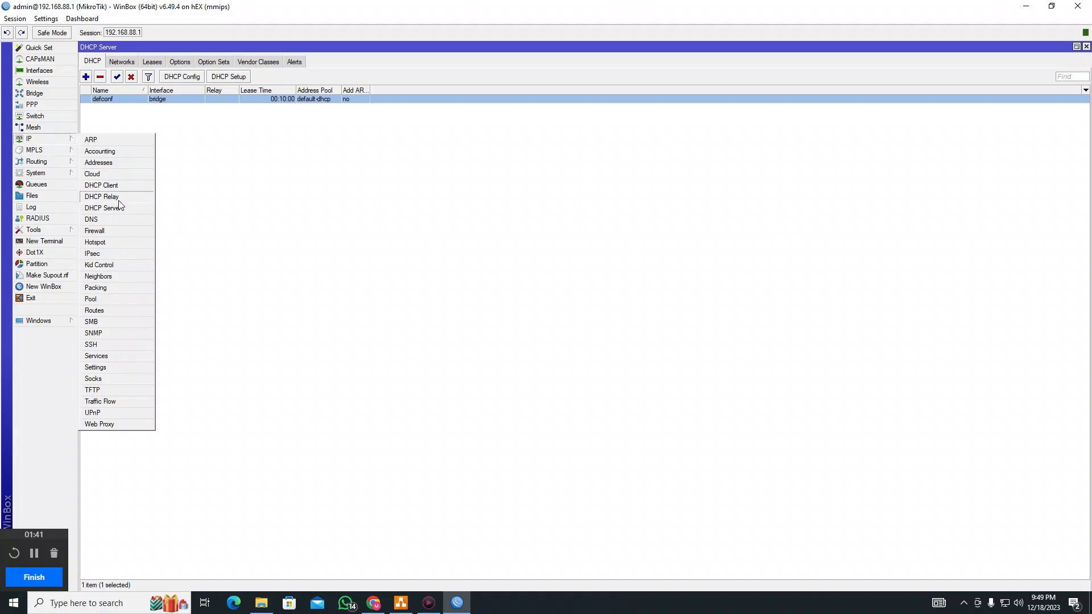
left_click(114, 231)
left_click(102, 61)
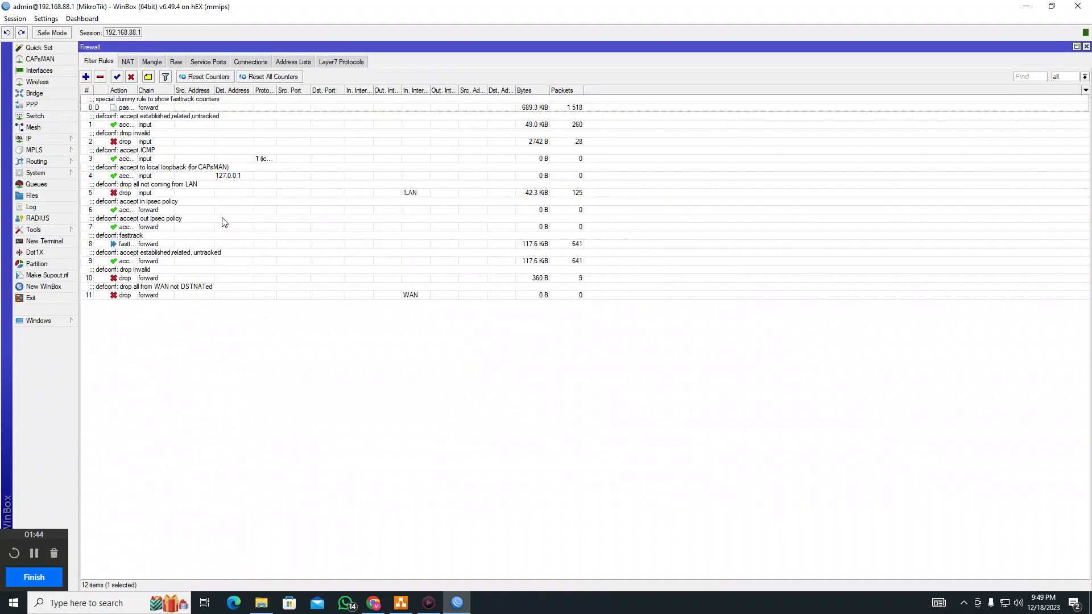
left_click(225, 222)
key("ctrl+a")
left_click(131, 77)
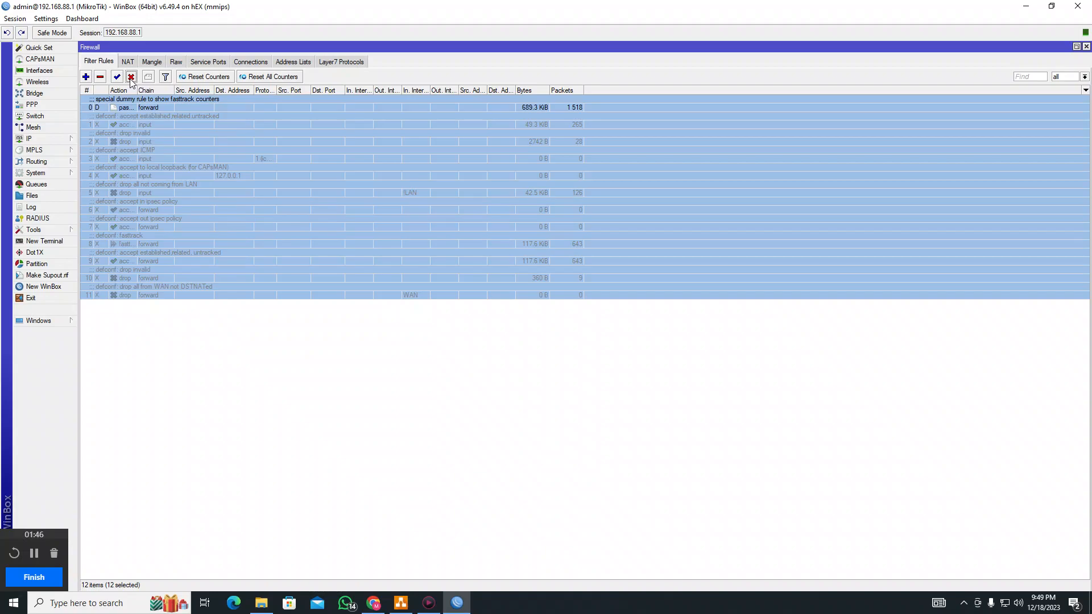
Review the firewall's NAT and Mangle tabs
left_click(127, 62)
left_click(152, 62)
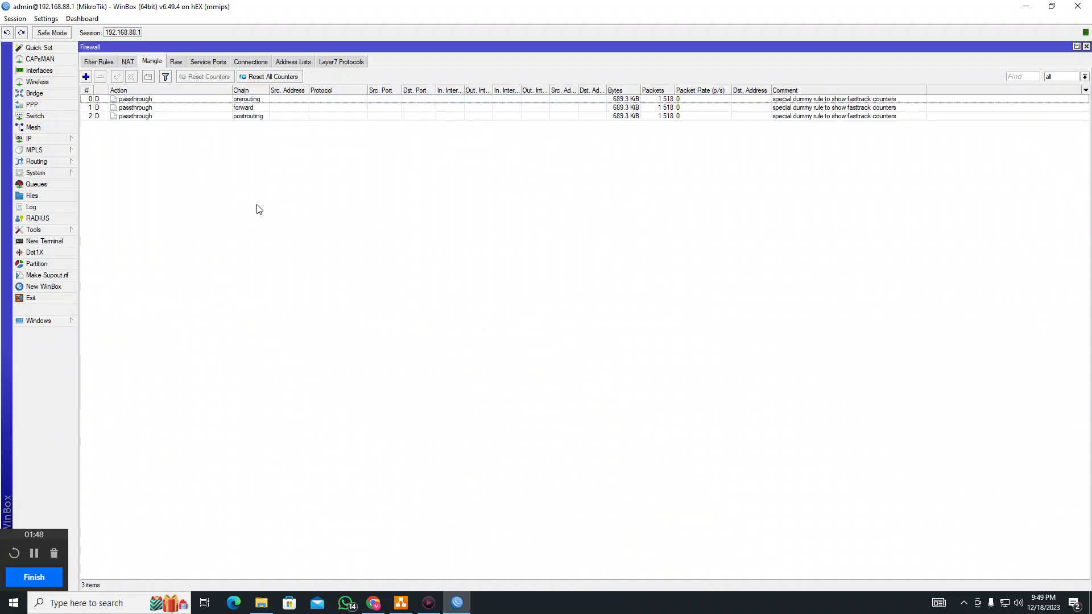
left_click(43, 142)
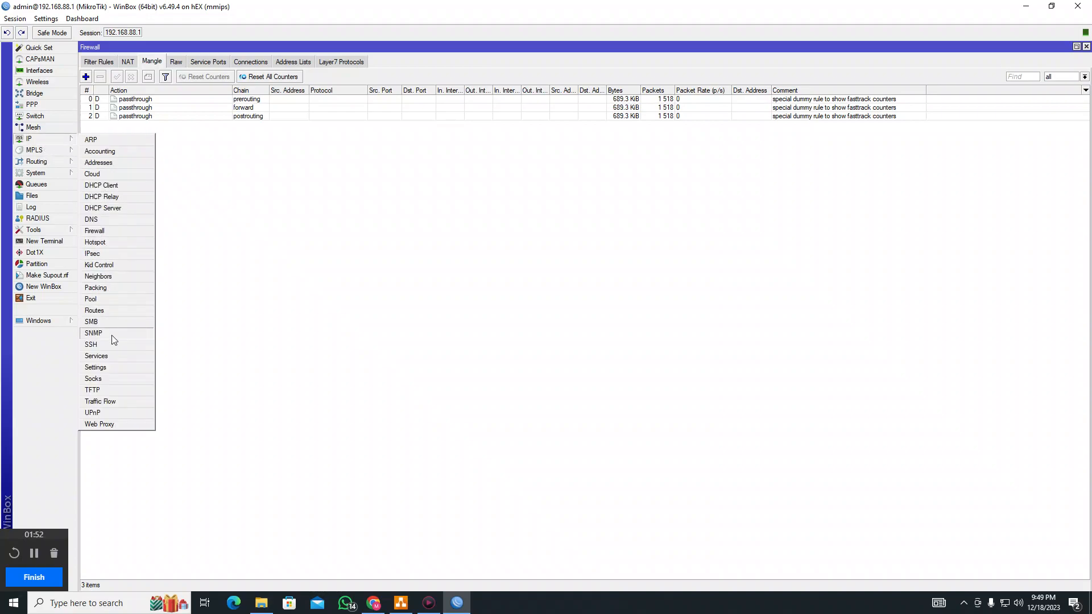
left_click(111, 230)
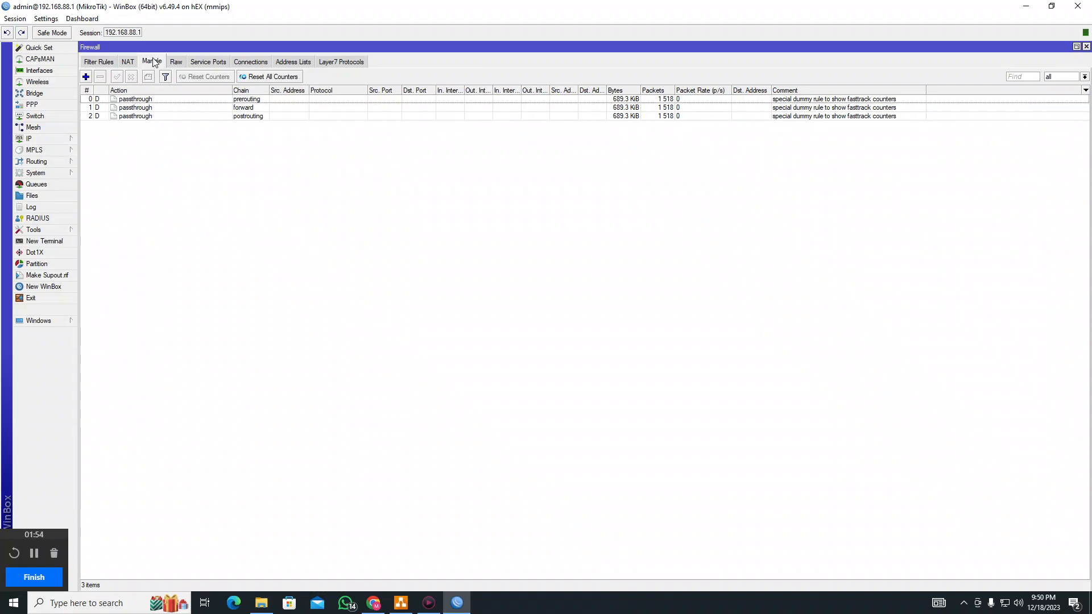
In the WhatsApp Script document, look over the IP FIREWALL and QOS WhatsApp Call sections
left_click(374, 603)
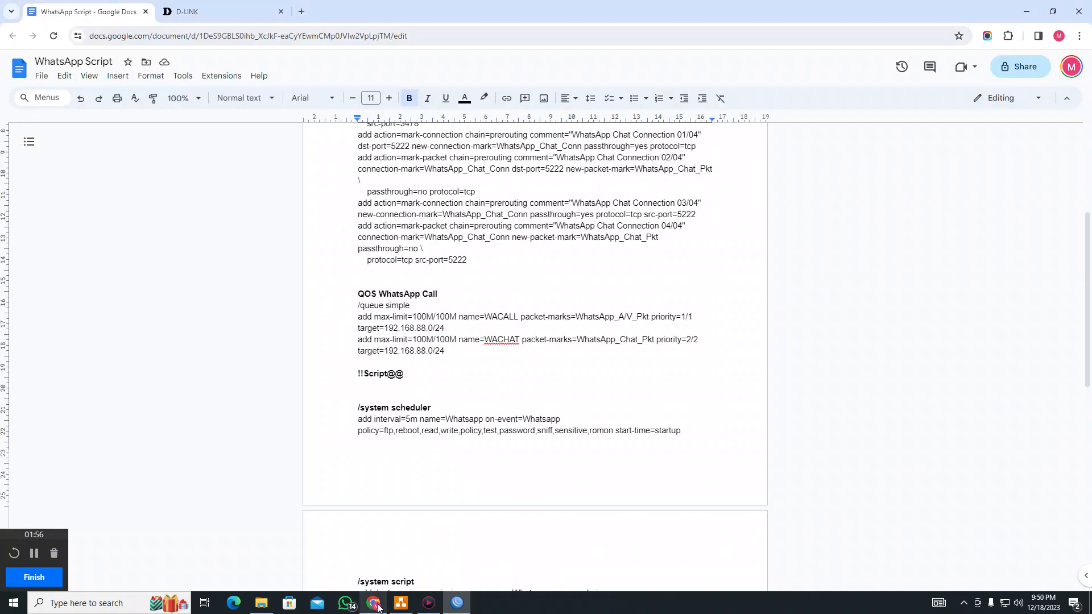
scroll(494, 342, "up", 4)
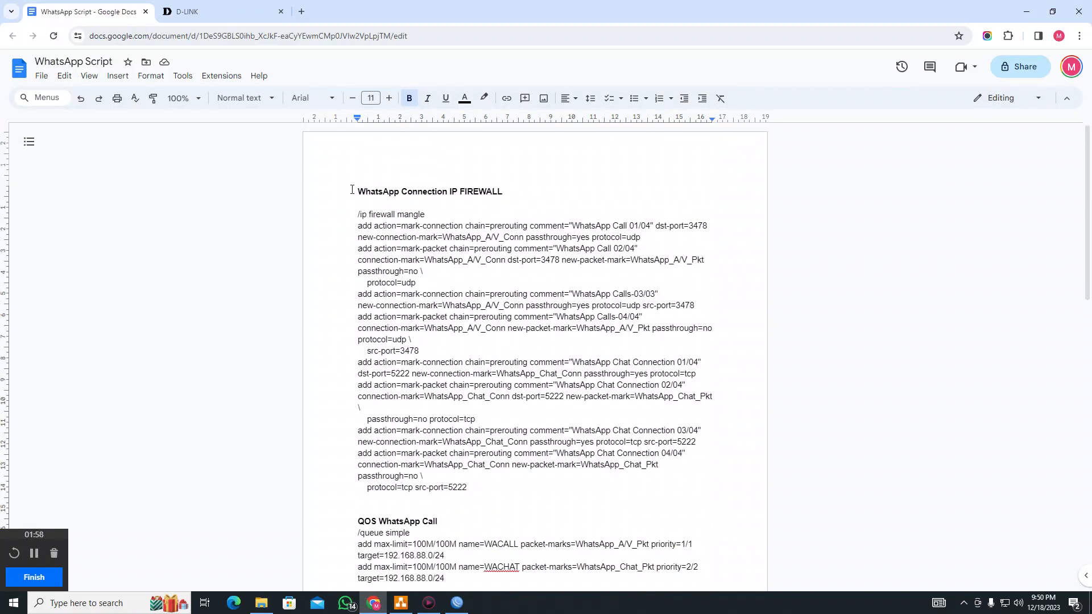
left_click_drag(353, 189, 538, 193)
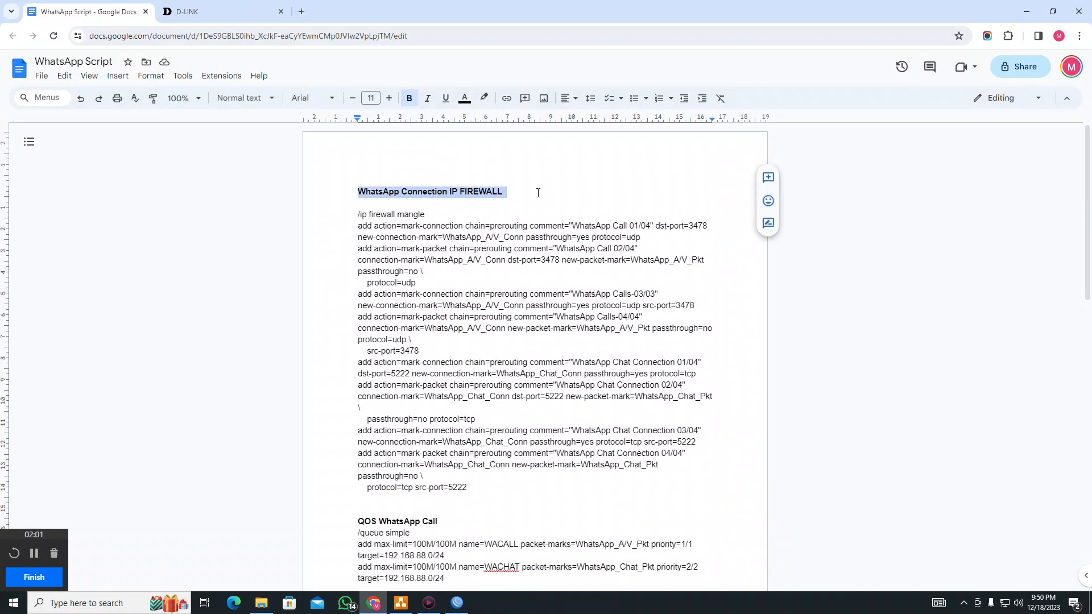
left_click(484, 196)
left_click_drag(426, 215, 358, 216)
scroll(441, 353, "down", 3)
left_click(443, 351)
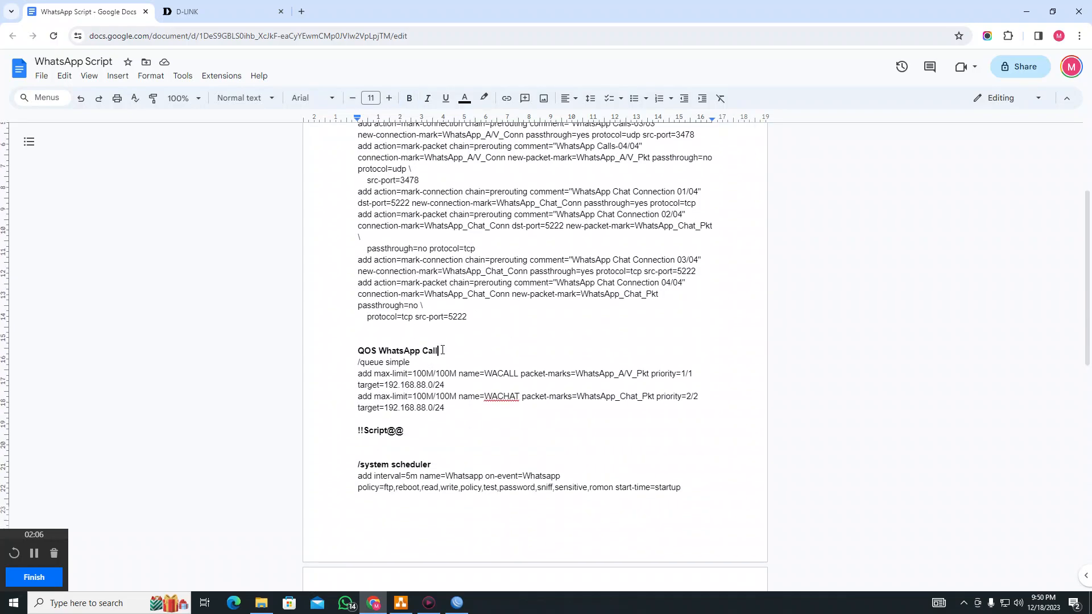
left_click_drag(442, 351, 352, 349)
scroll(468, 358, "down", 3)
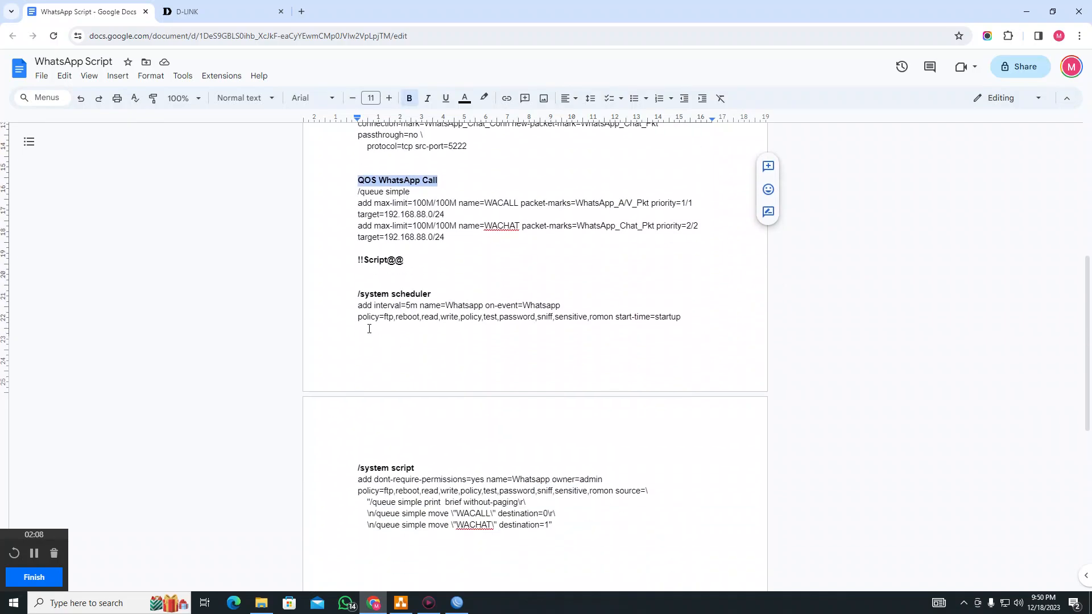
Go over the !!Script@@ section's /system scheduler (5m interval) and /system script commands
left_click_drag(357, 260, 416, 260)
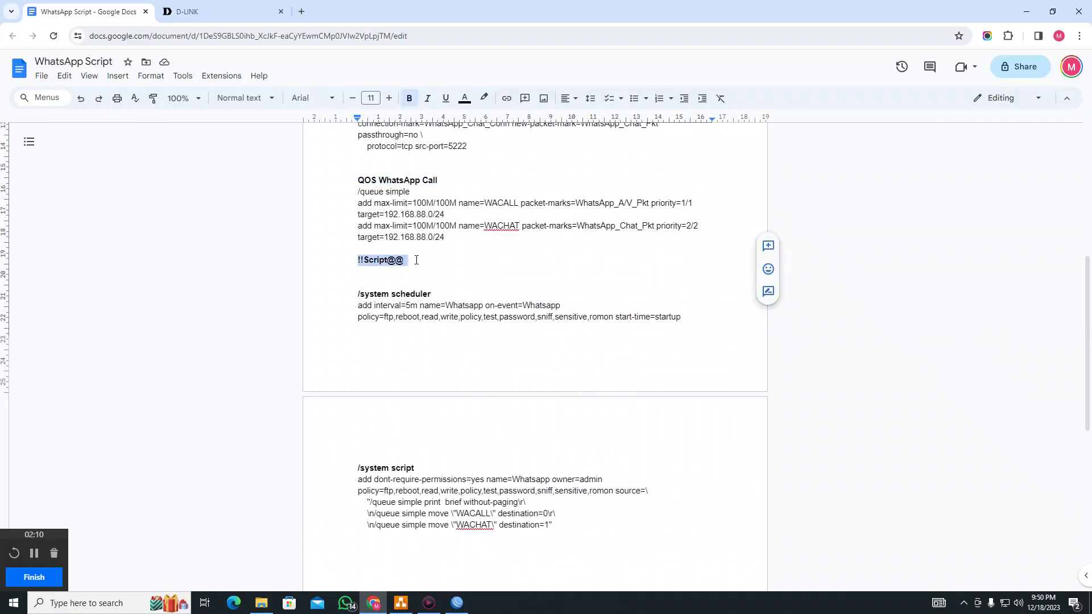
scroll(489, 316, "down", 3)
scroll(478, 311, "up", 2)
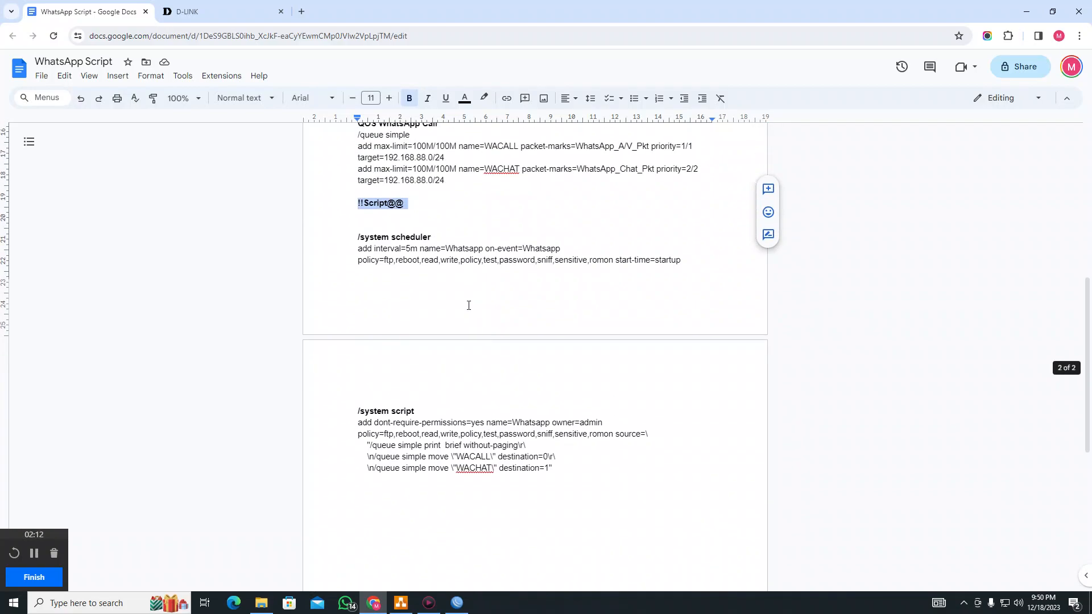
left_click_drag(432, 240, 349, 239)
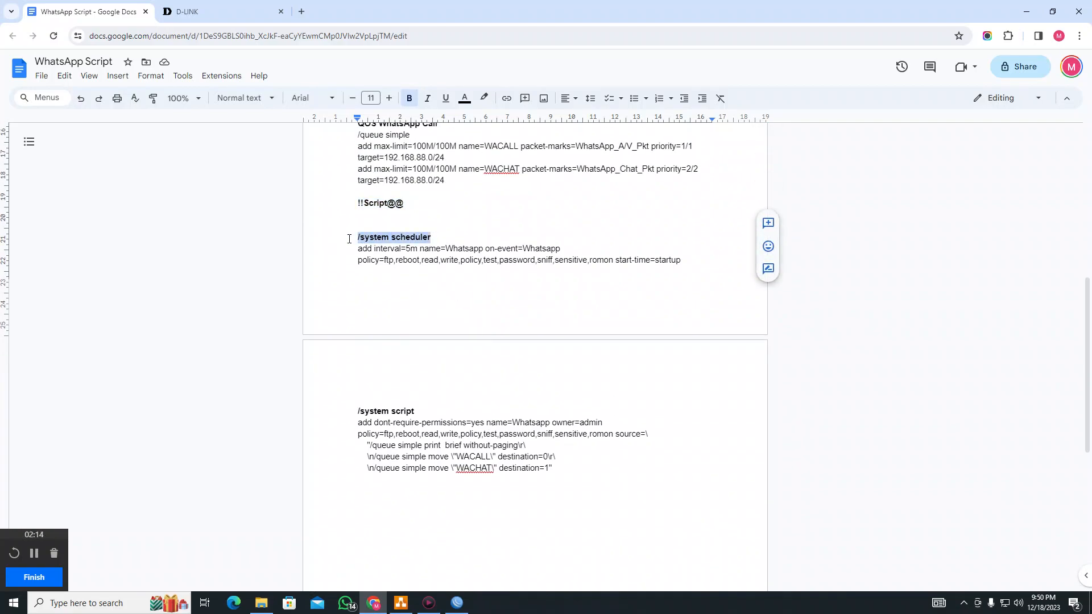
left_click_drag(431, 412, 351, 414)
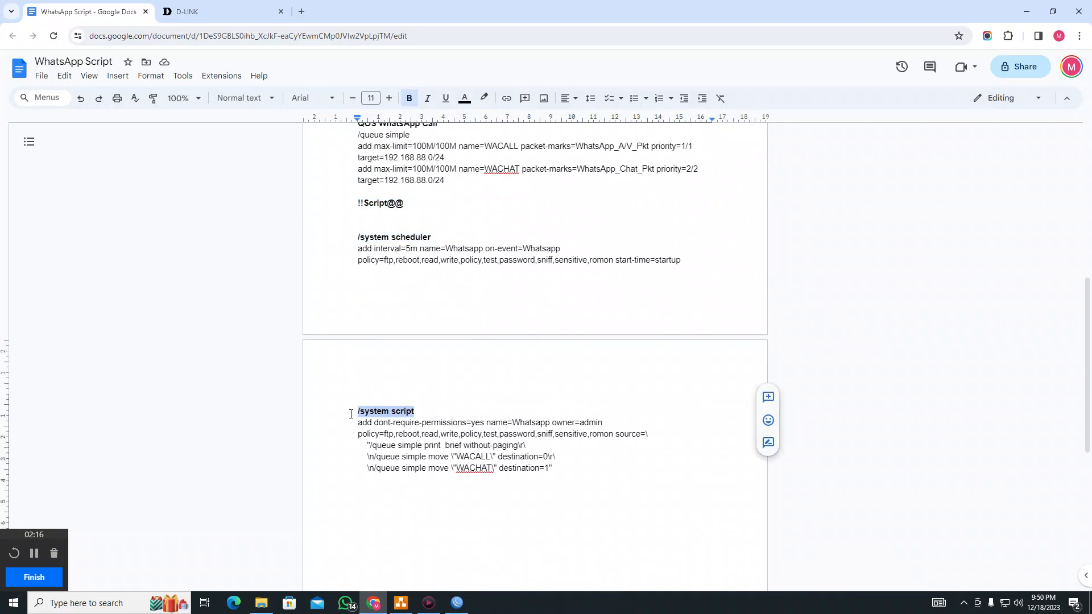
left_click_drag(564, 471, 362, 423)
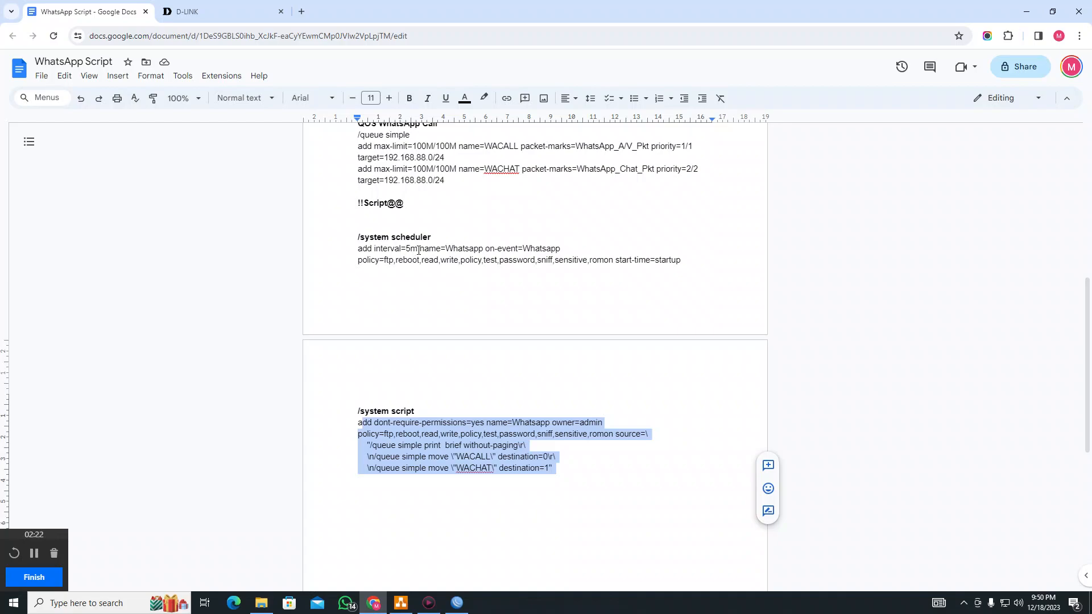
left_click_drag(417, 250, 406, 250)
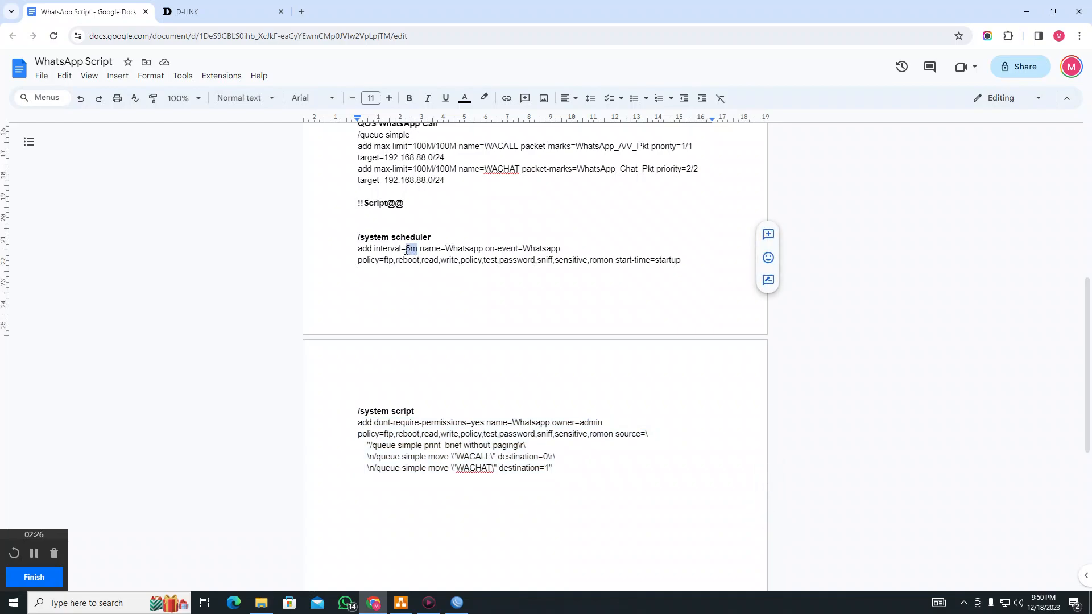
Select and copy the whole /ip firewall mangle command block
scroll(413, 253, "up", 7)
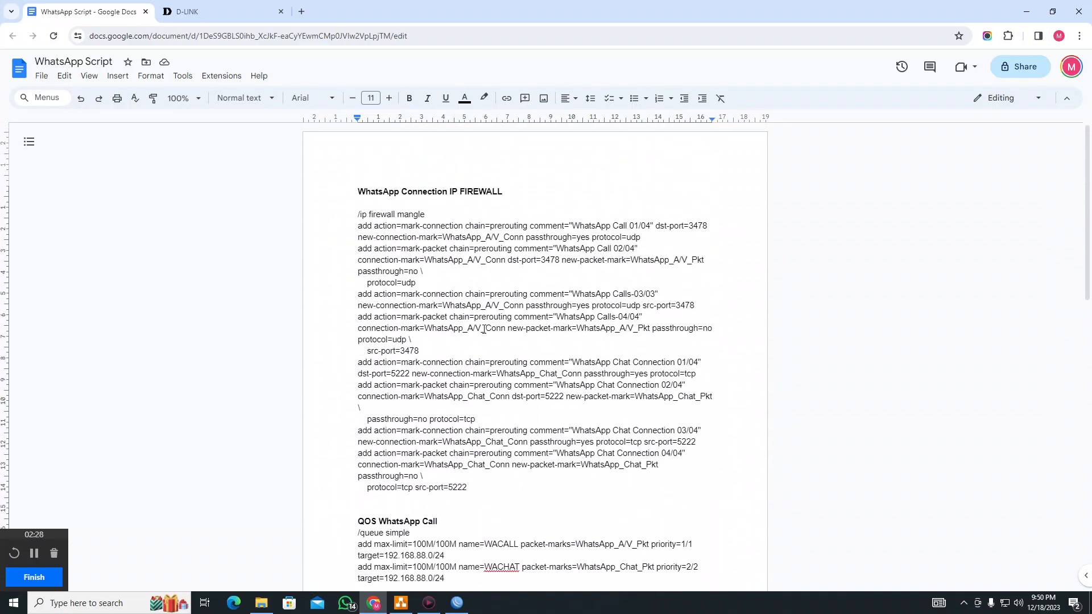
left_click_drag(351, 215, 571, 491)
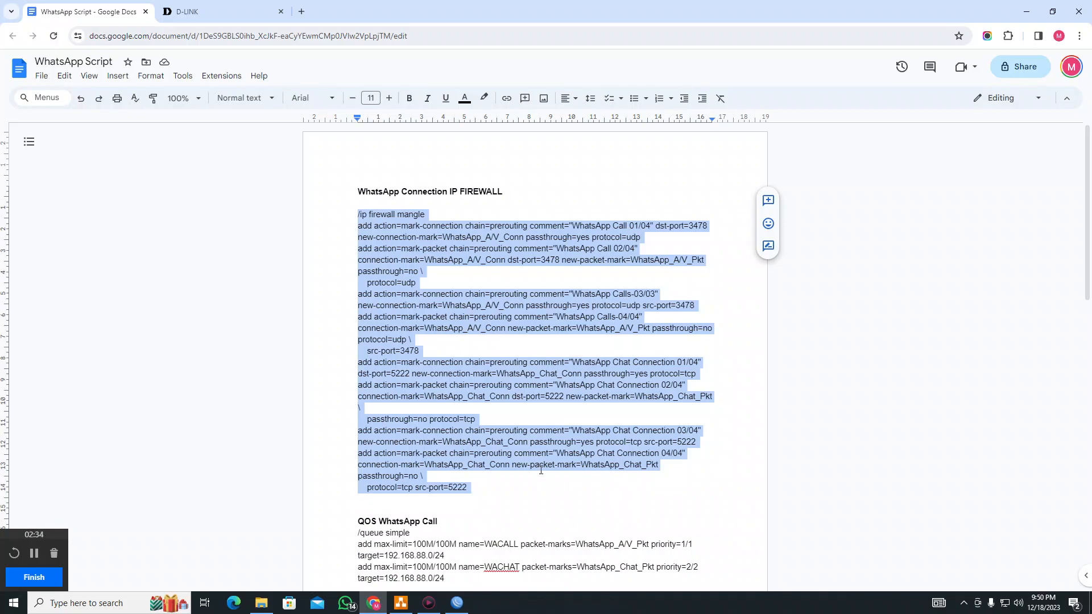
left_click(462, 604)
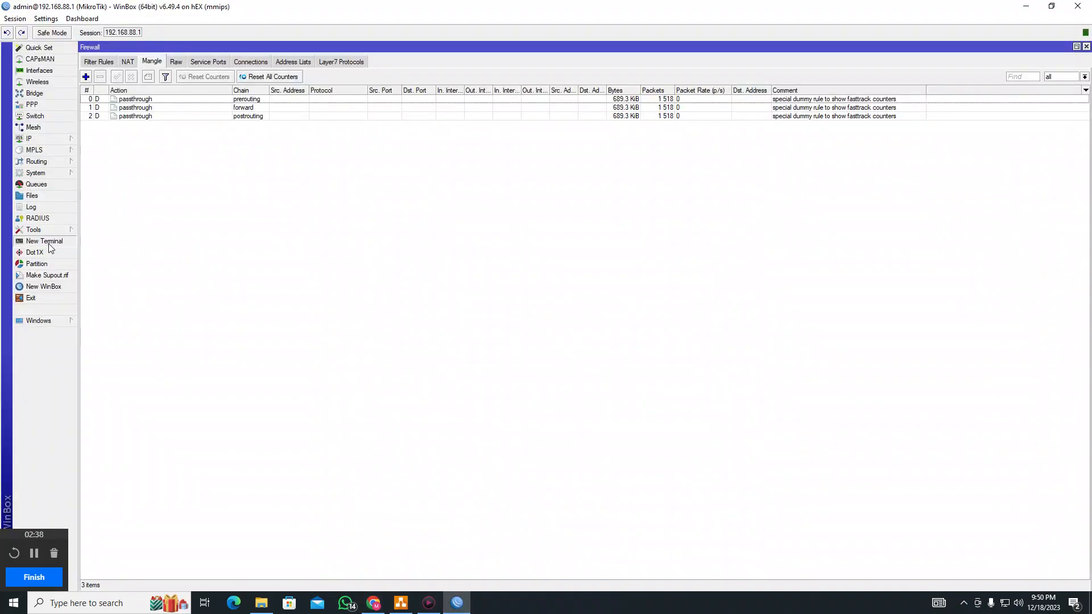
Paste the mangle commands into a new terminal, adding eight rules for ports 3478 and 5222
left_click(44, 242)
right_click(719, 403)
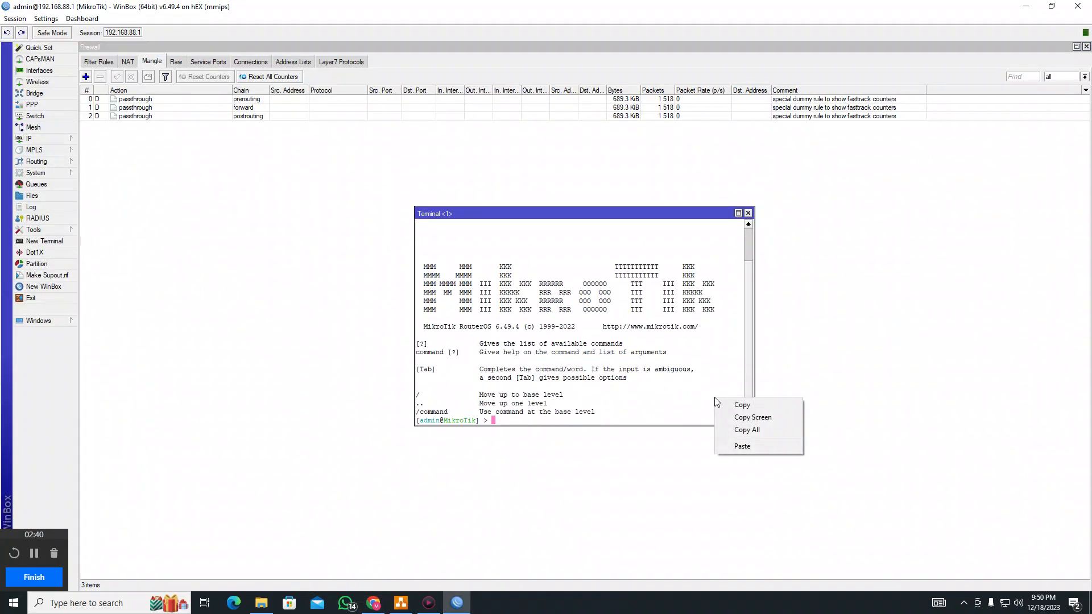
left_click(746, 448)
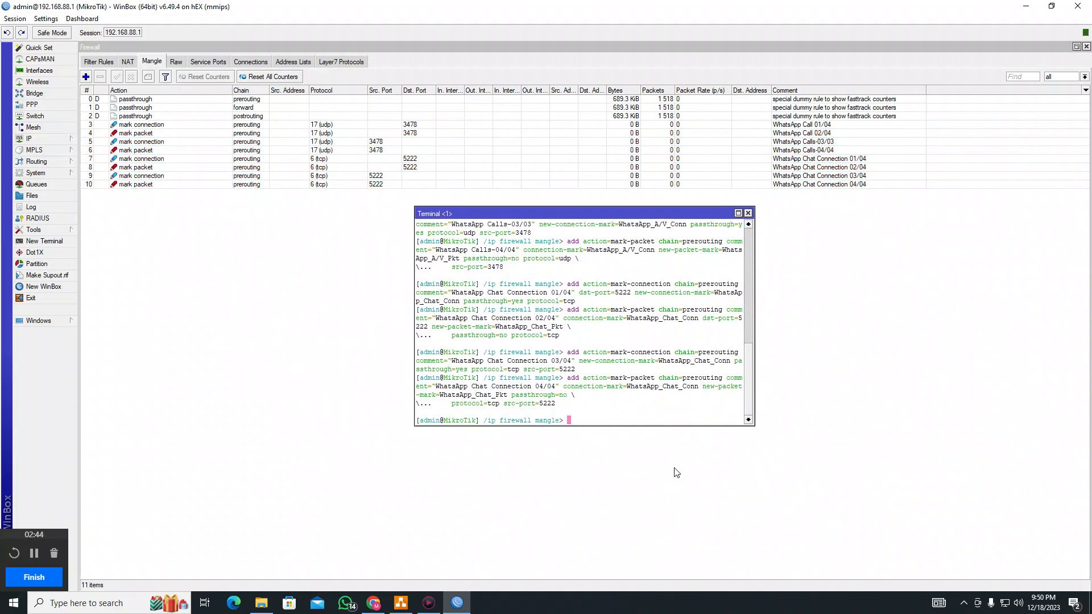
left_click(748, 212)
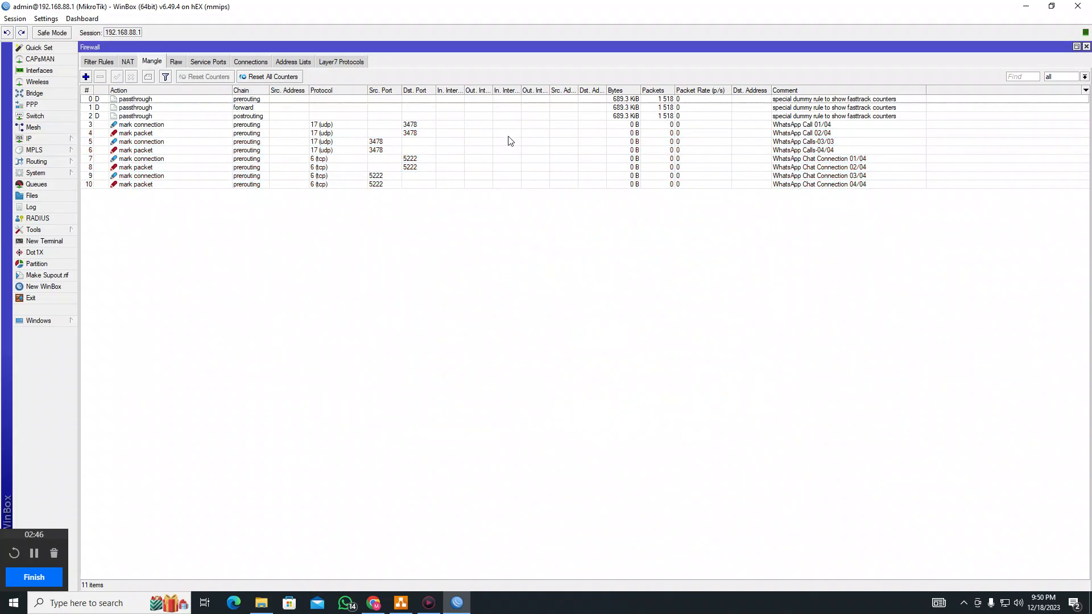
left_click(405, 126)
key("shift+Down")
key("shift+Down")
key("shift+Down")
key("shift+Down")
key("shift+Down")
key("shift+Down")
key("shift+Down")
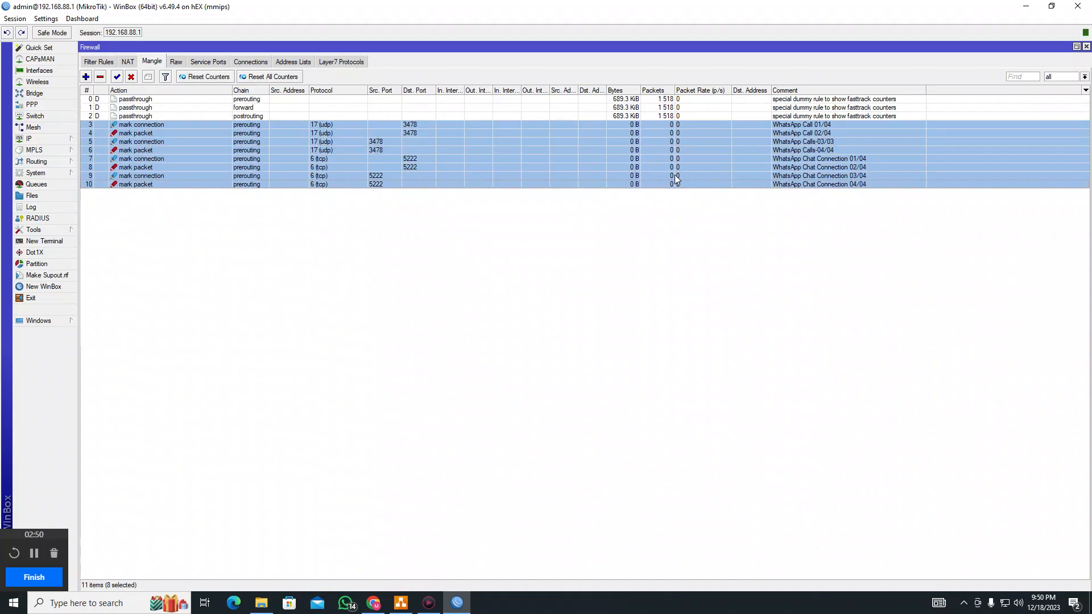
left_click(420, 125)
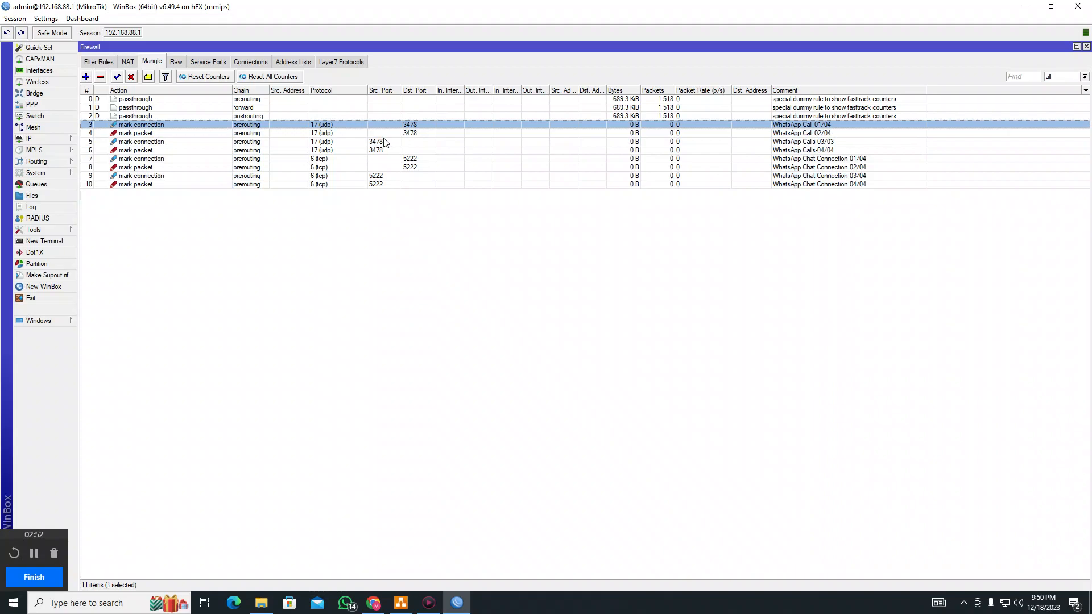
left_click(384, 142)
left_click(419, 160)
left_click(378, 177)
left_click(422, 160)
left_click(383, 176)
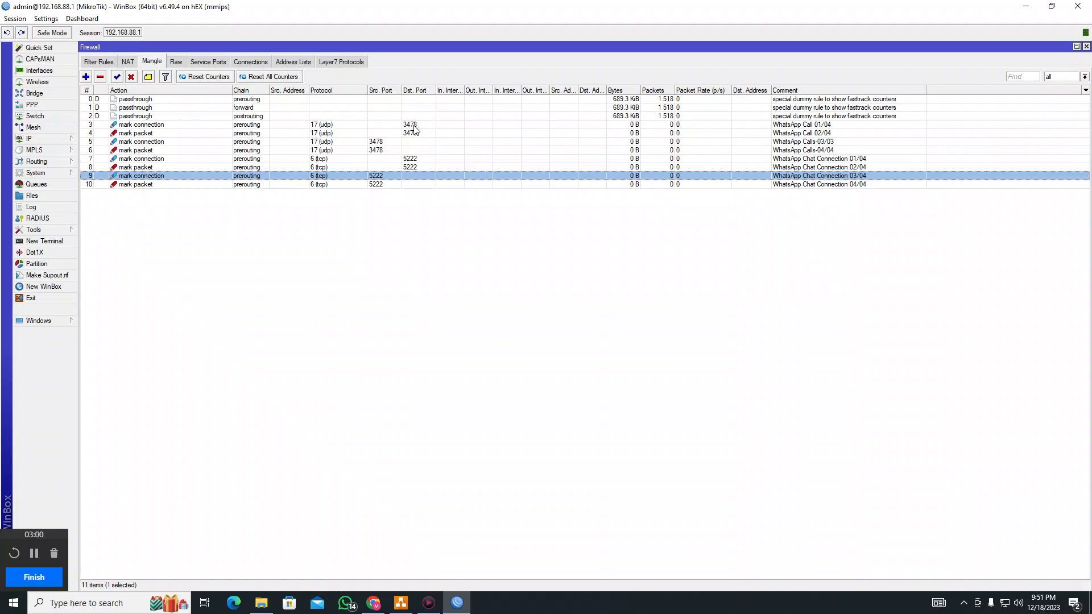
left_click(414, 125)
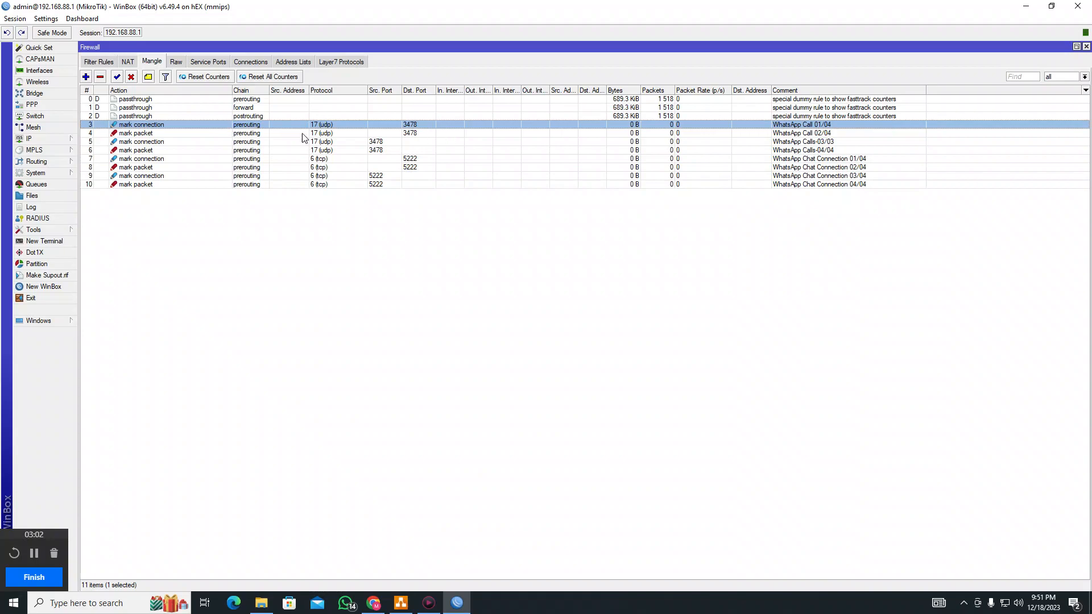
left_click(421, 132, "shift")
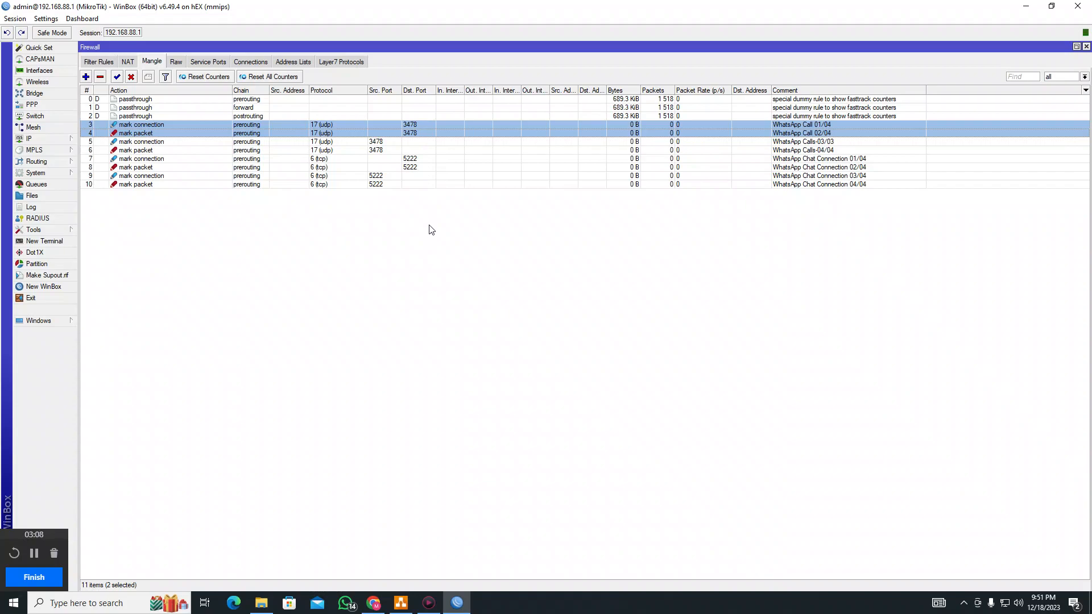
double_click(426, 124)
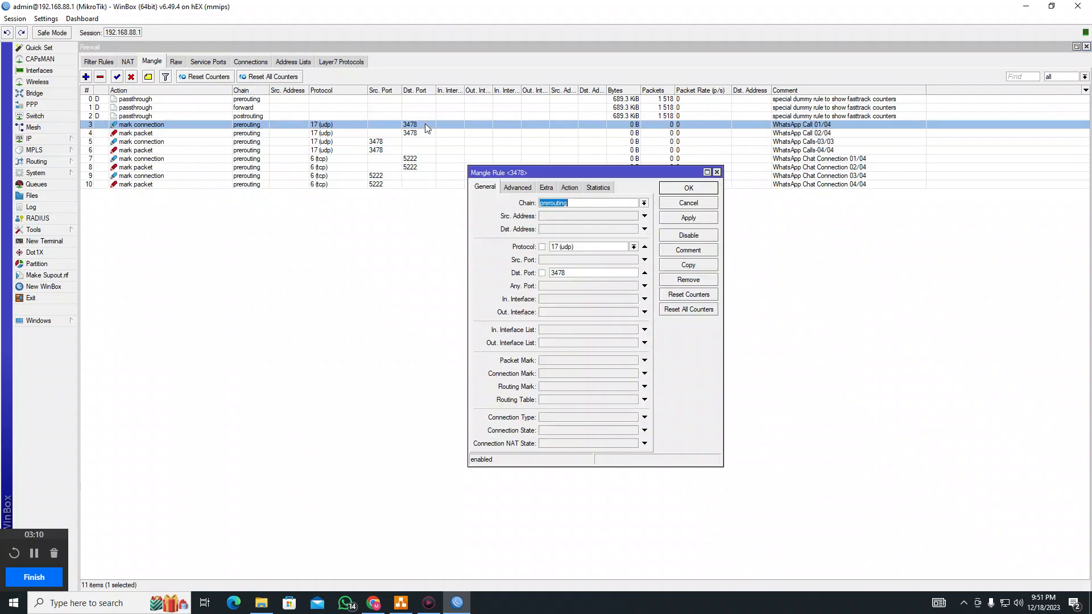
left_click_drag(576, 247, 542, 247)
left_click(567, 273)
left_click_drag(566, 274, 543, 280)
left_click(518, 187)
left_click(545, 188)
left_click(570, 188)
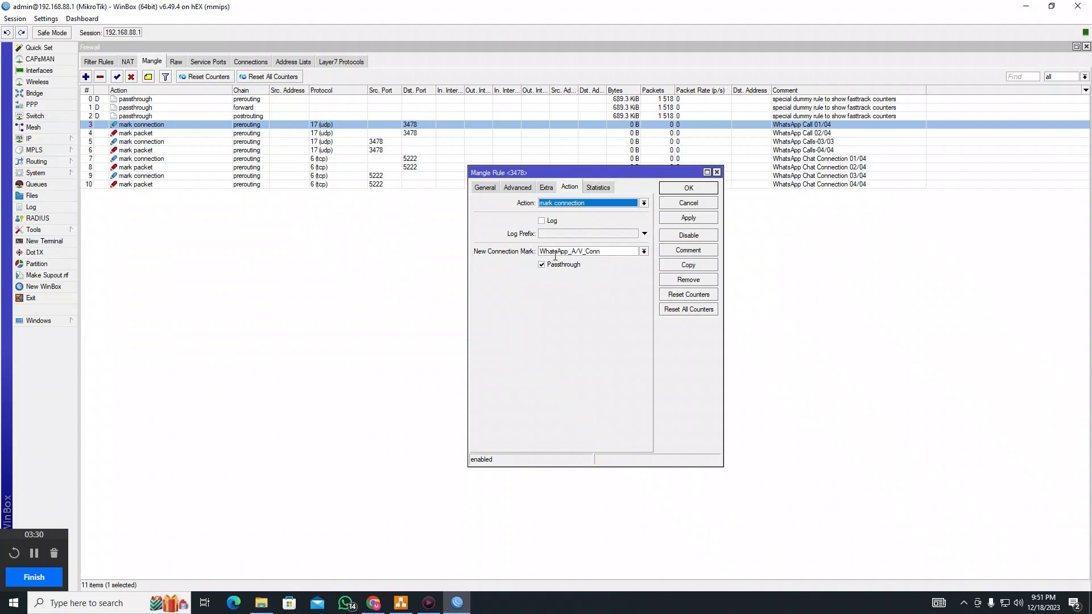
left_click(695, 189)
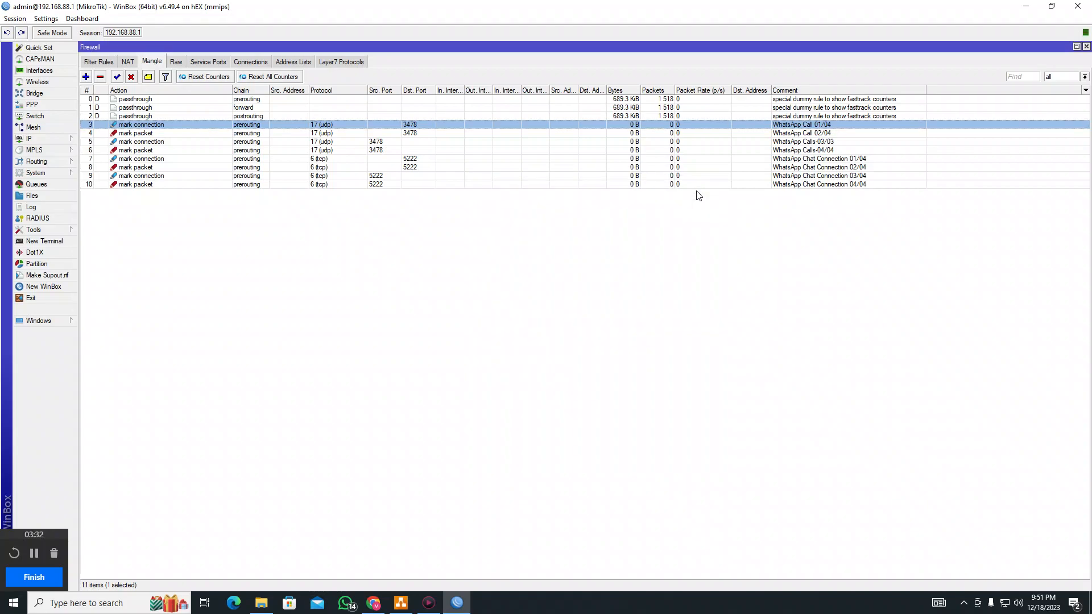
Open the WhatsApp Call 02/04 rule and check its udp 3478 match and WhatsApp_A/V_Conn connection mark
left_click(414, 135)
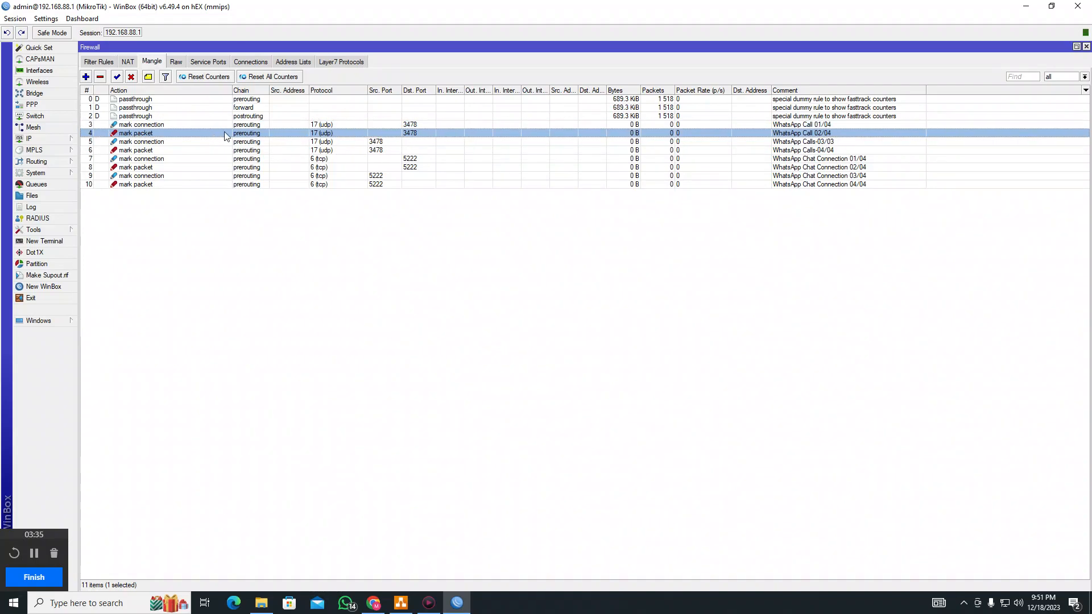
double_click(308, 136)
left_click(488, 188)
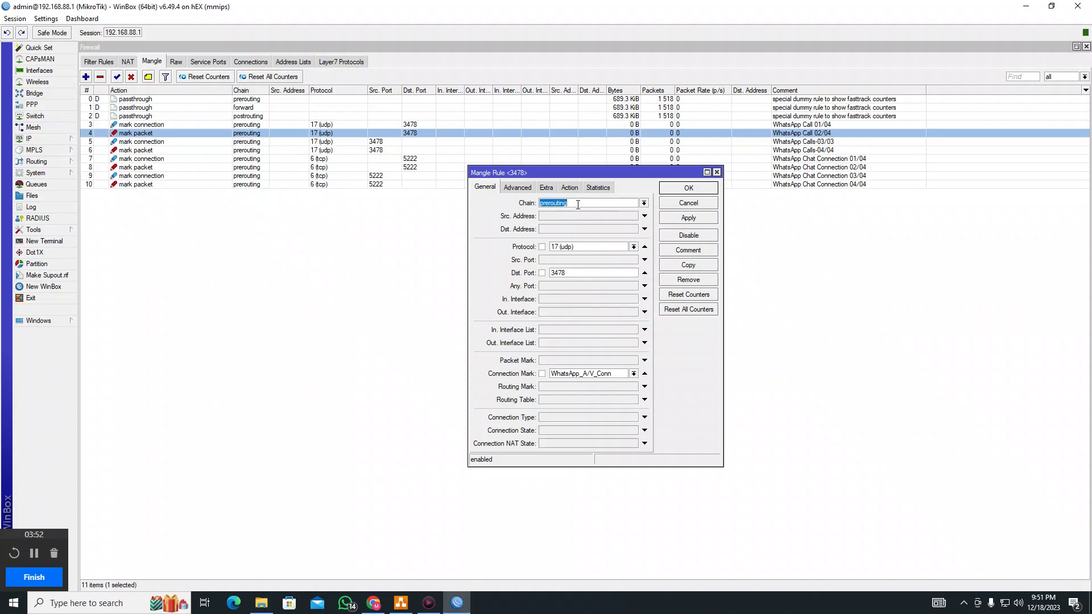
left_click_drag(582, 251, 542, 273)
left_click_drag(584, 244, 544, 273)
left_click(634, 374)
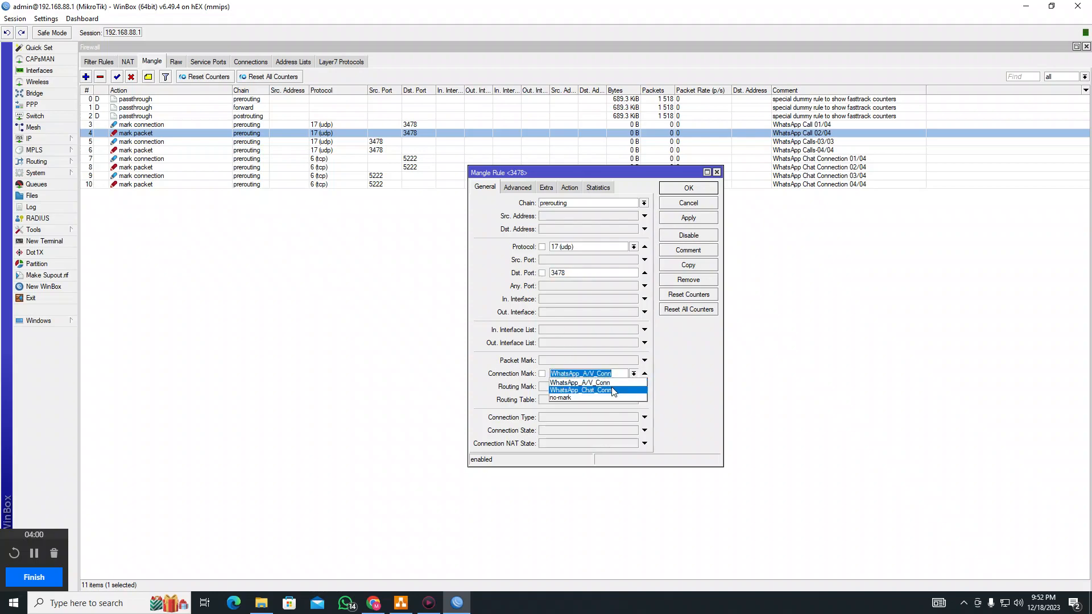
left_click(613, 384)
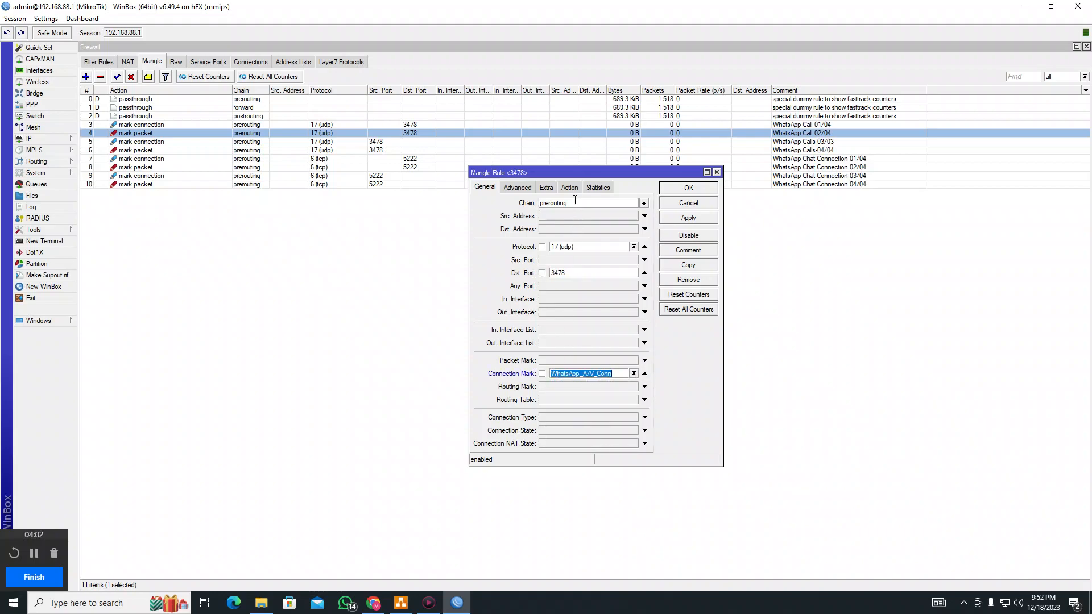
Confirm its action is mark packet with WhatsApp_A/V_Pkt, then close the rule
left_click(527, 191)
left_click(547, 188)
left_click(573, 189)
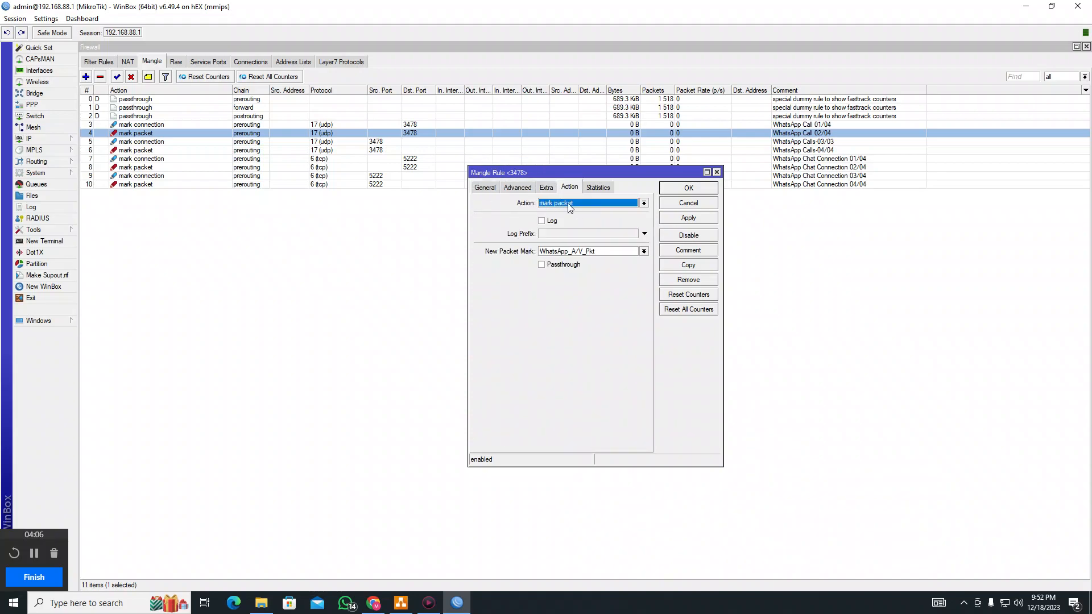
left_click(579, 207)
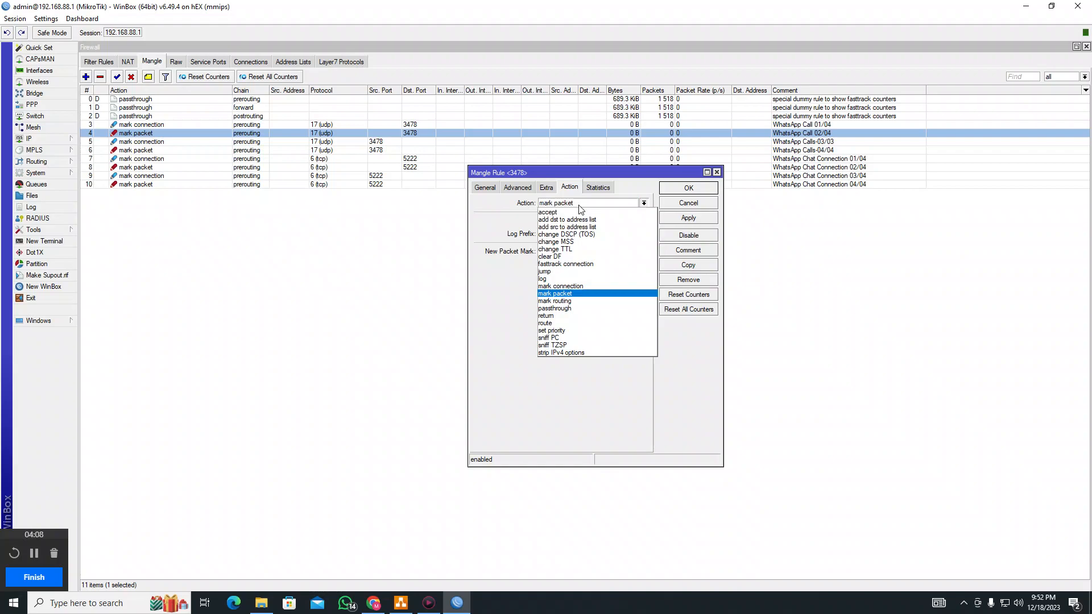
left_click(575, 295)
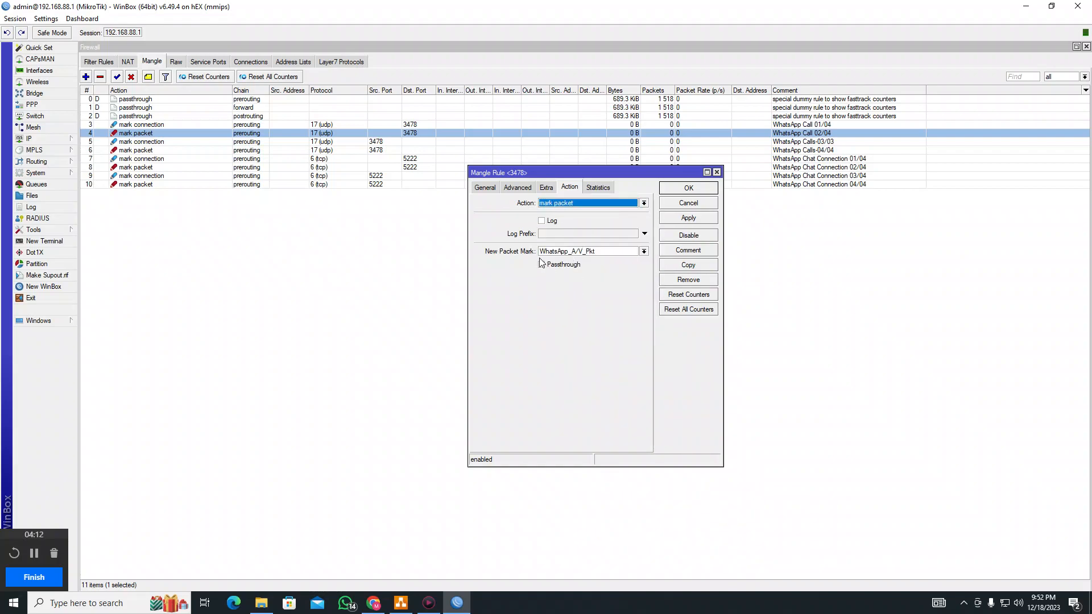
left_click(644, 252)
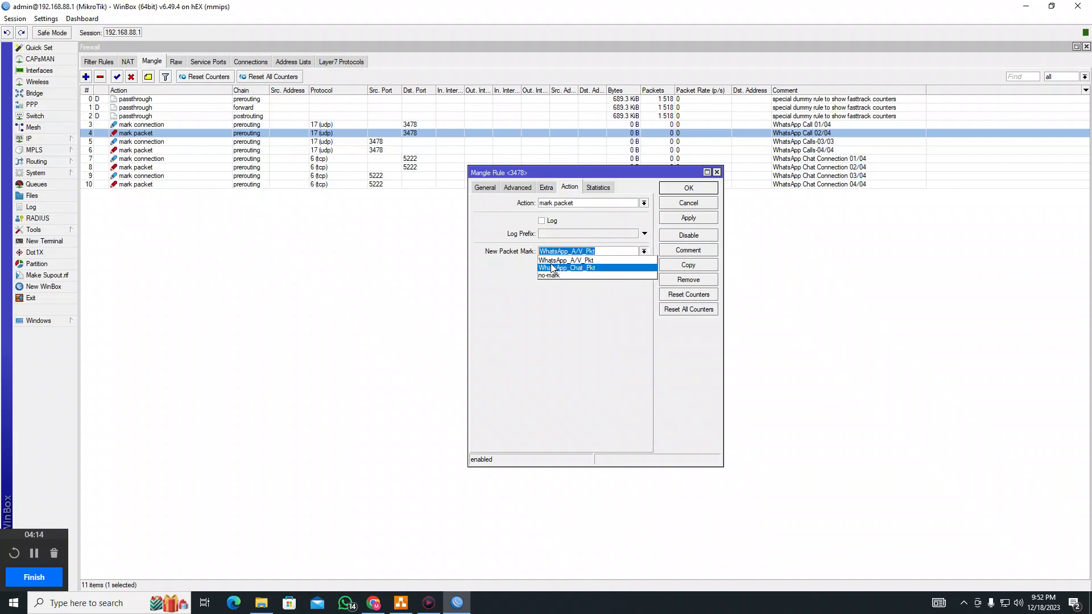
left_click(589, 261)
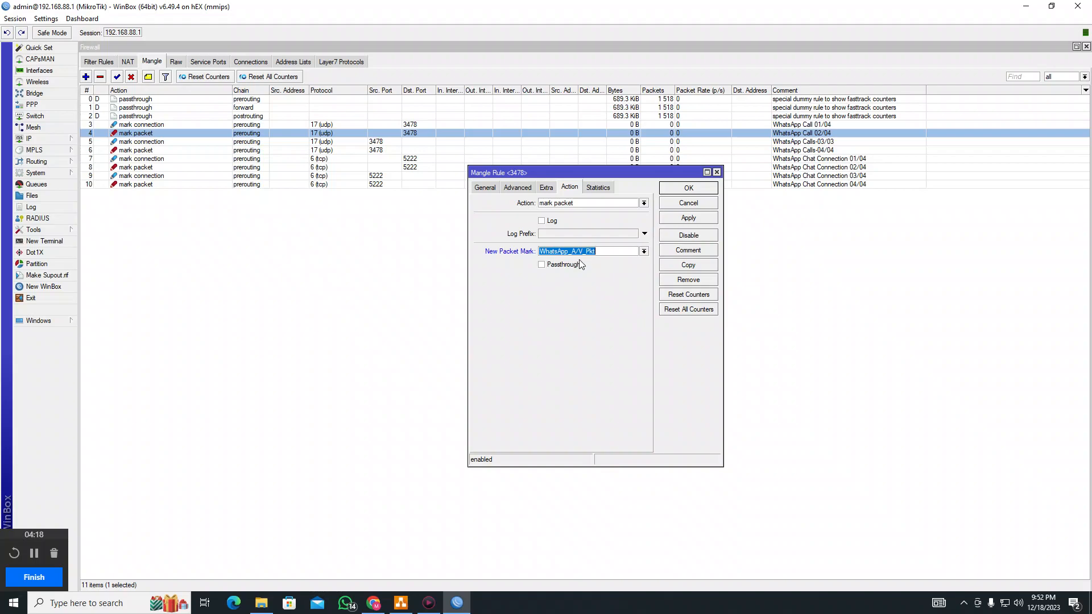
left_click(716, 172)
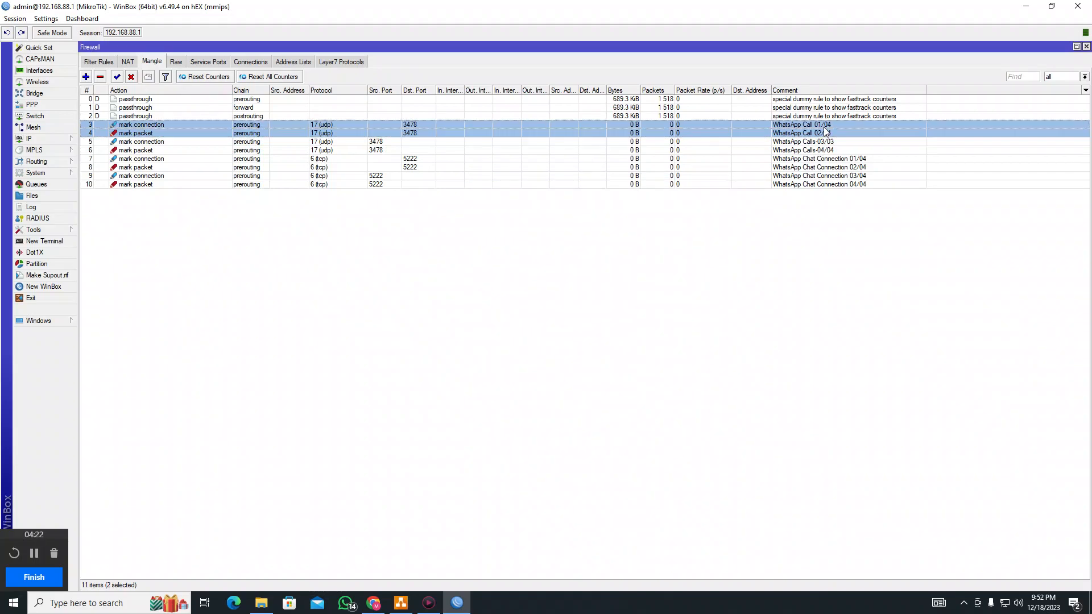
Step through the WhatsApp Calls-03/03 and Chat Connection 01/04–04/04 mangle rules
left_click(823, 146)
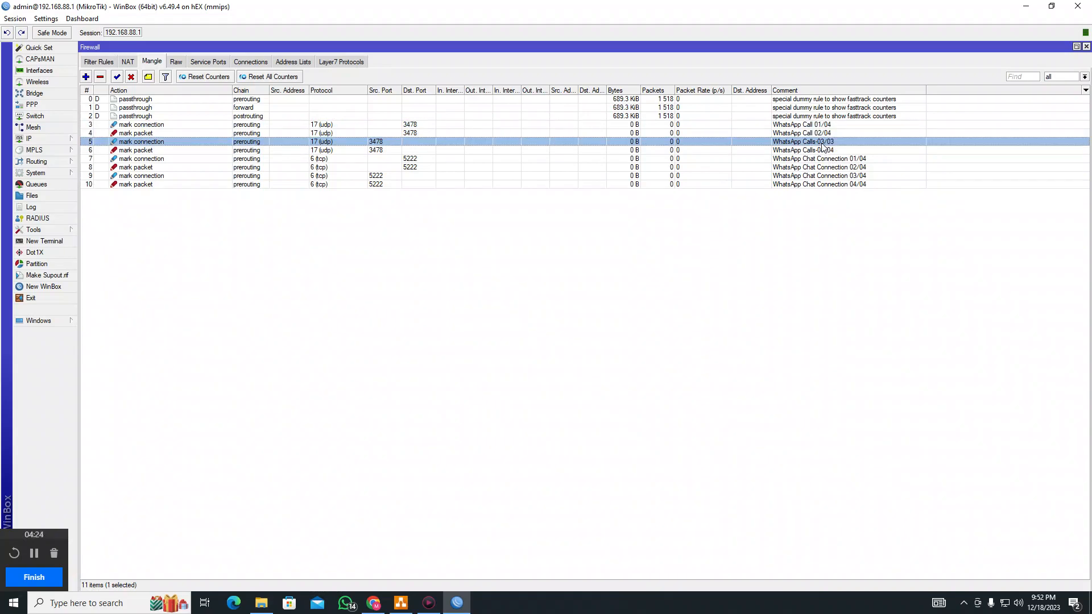
left_click(823, 151)
left_click(830, 169)
left_click(829, 161)
left_click(831, 169)
left_click(832, 177)
left_click(829, 184, "shift")
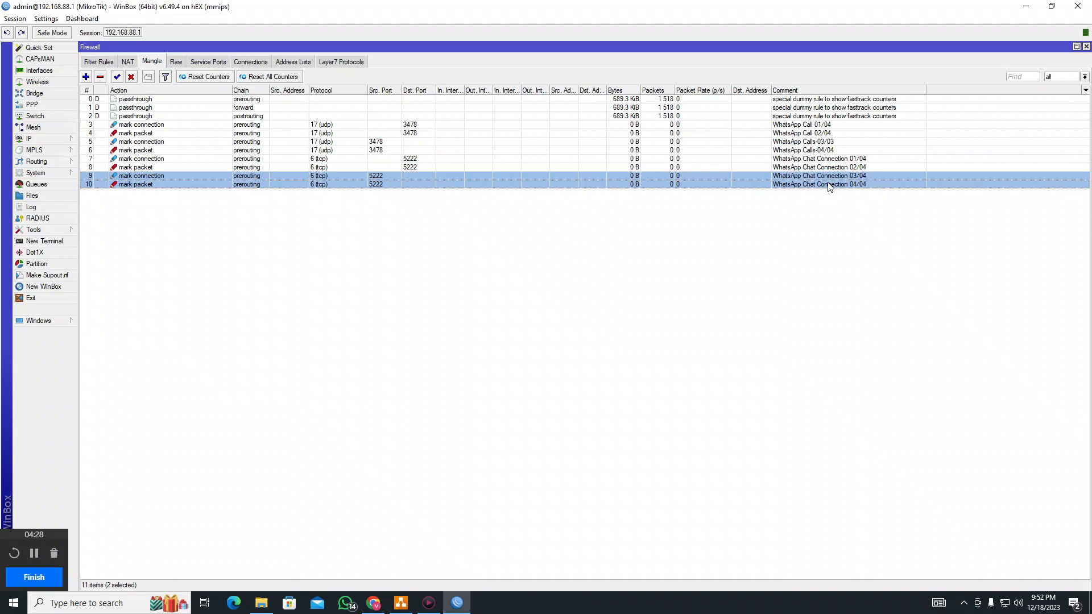
left_click(163, 176)
left_click(163, 185)
left_click(162, 176)
left_click(162, 185)
left_click(162, 176)
left_click(162, 185)
left_click(164, 179)
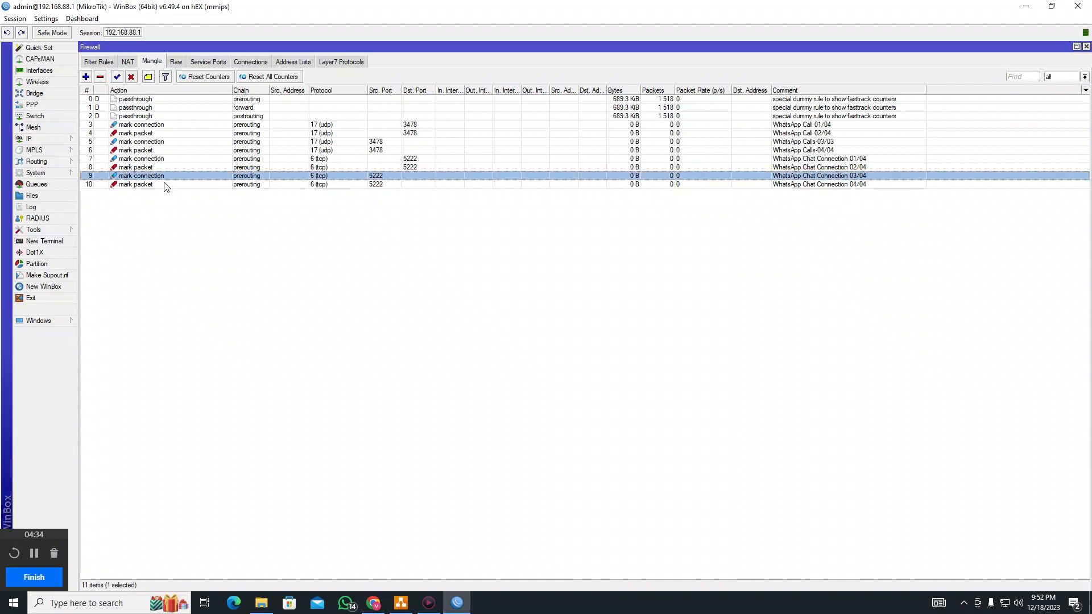
left_click(165, 185, "shift")
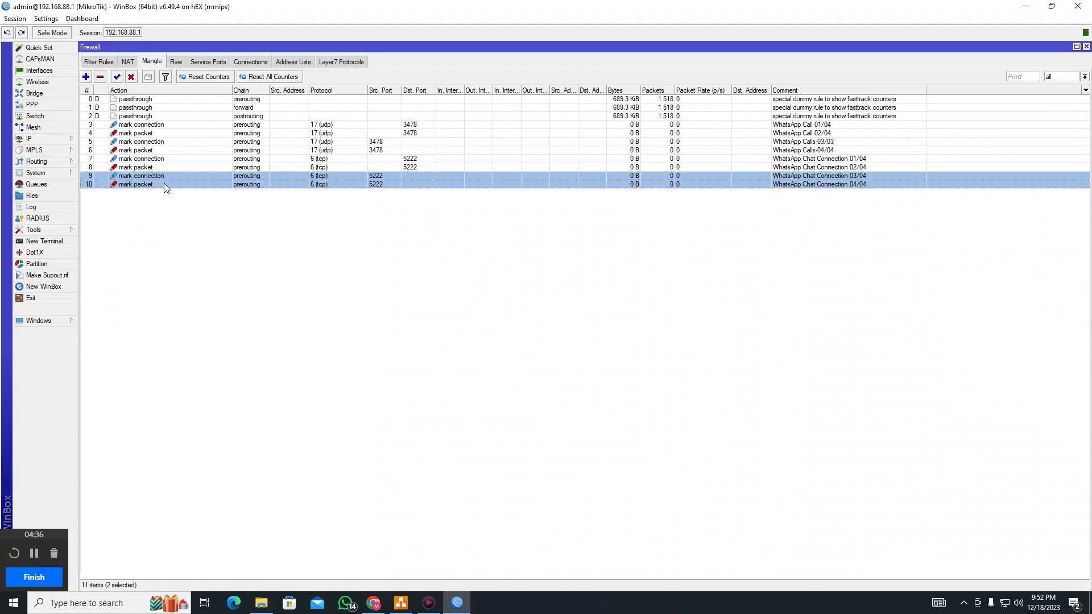
left_click(162, 176)
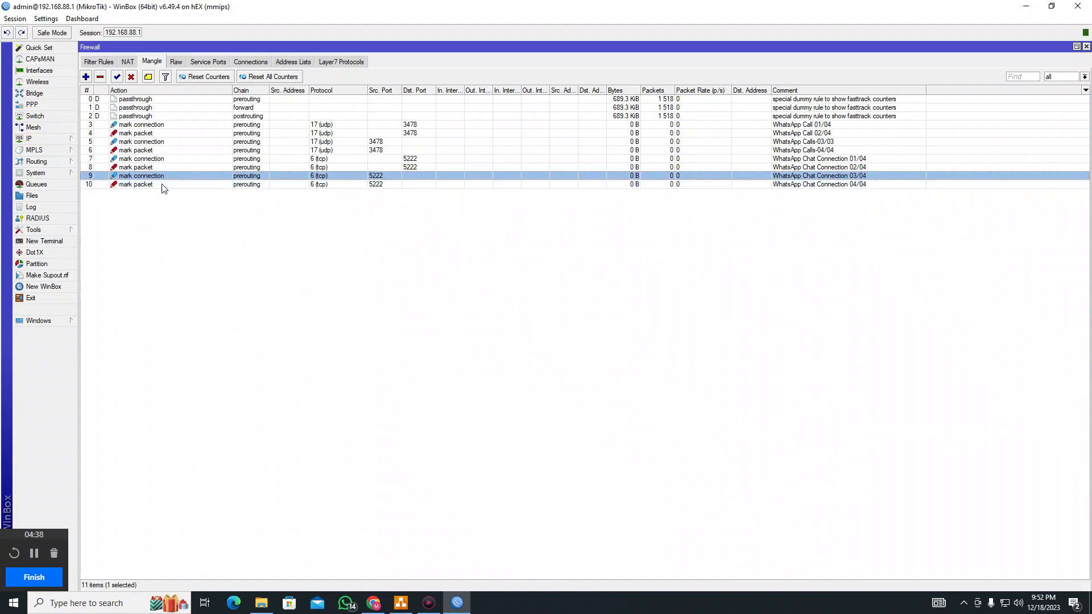
left_click(132, 185)
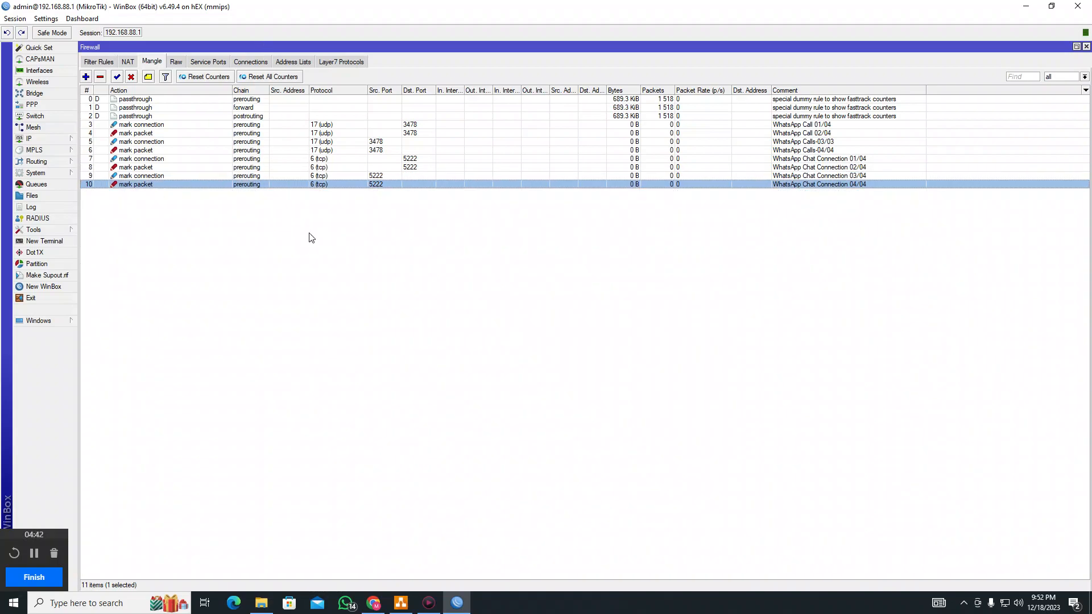
Go back over the call rules down to WhatsApp Chat Connection 02/04
left_click(416, 125)
left_click(415, 133)
left_click(385, 142)
left_click(384, 150)
left_click(405, 160)
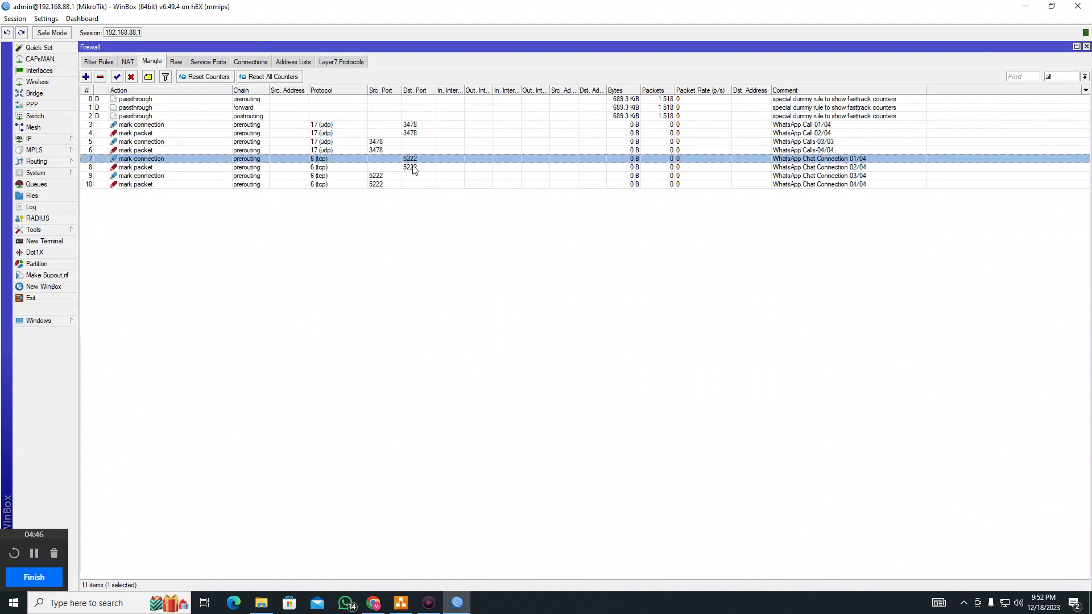
left_click(414, 167)
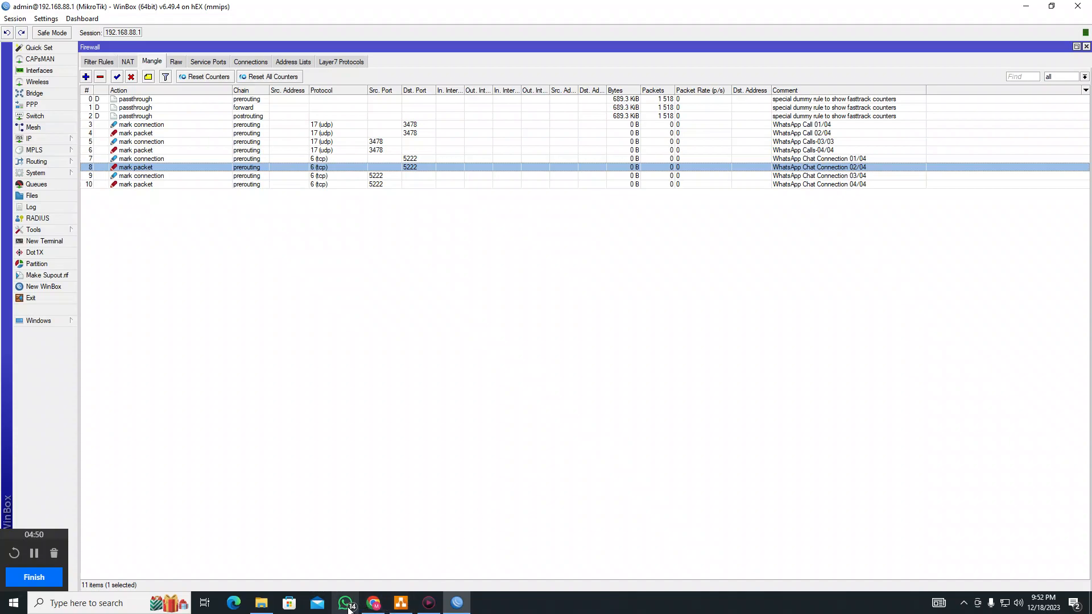
Copy the /queue simple commands for WACALL and WACHAT from the script document
left_click(373, 603)
scroll(546, 381, "down", 3)
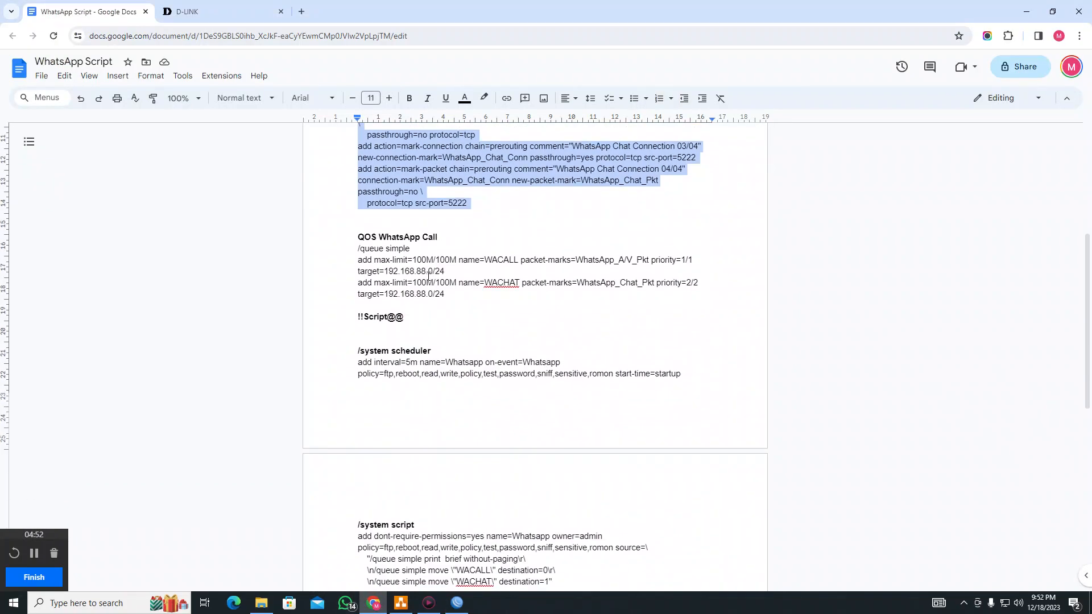
left_click_drag(358, 248, 479, 296)
key("ctrl+c")
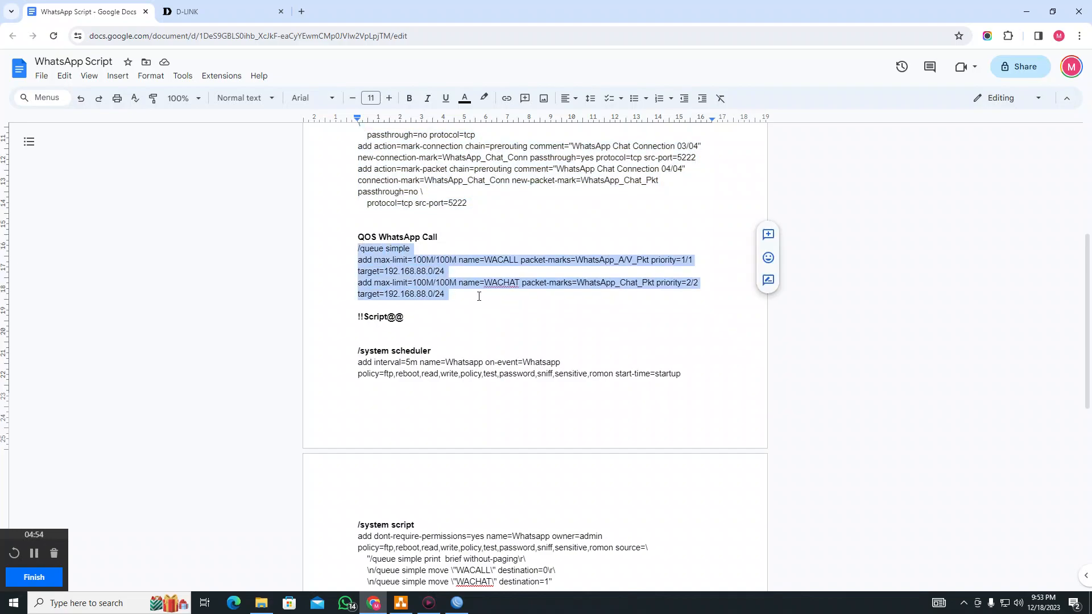
left_click(1026, 11)
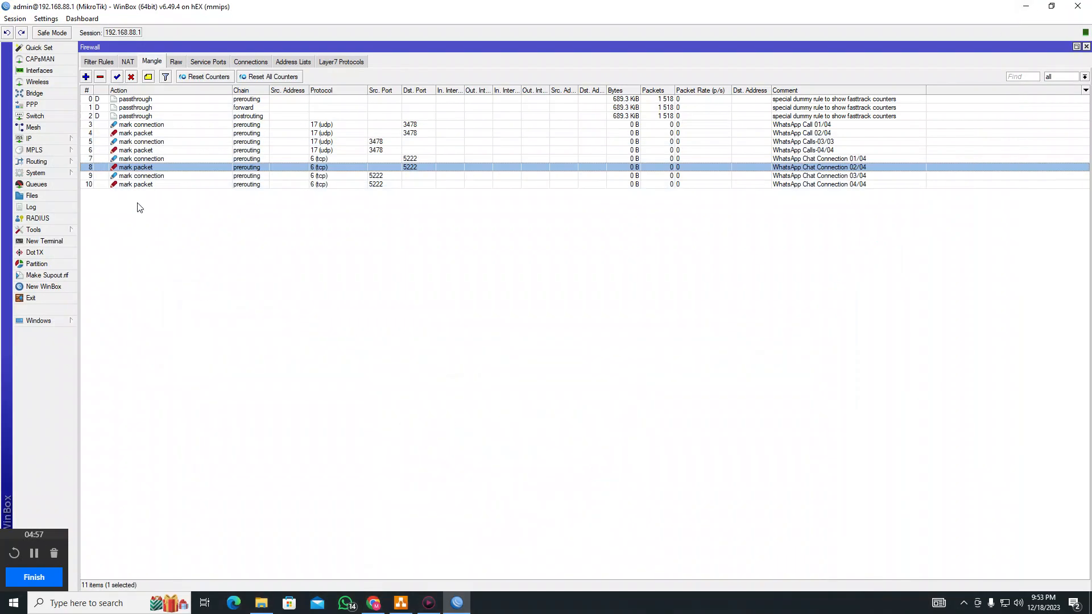
Paste the /queue simple commands into a new terminal and select WACALL in the Queues list
left_click(47, 242)
right_click(708, 402)
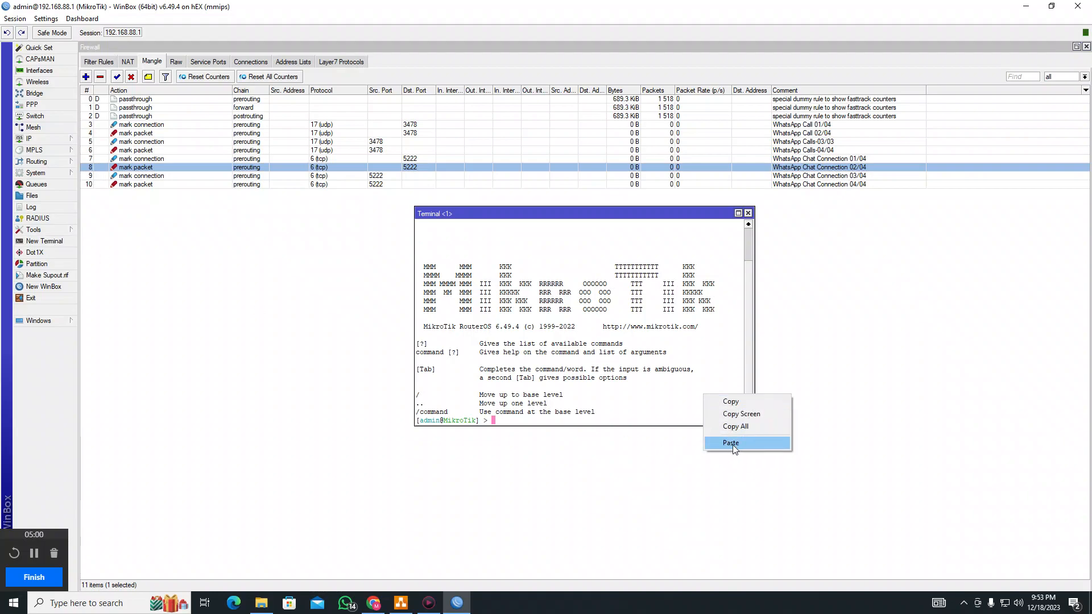
left_click(726, 442)
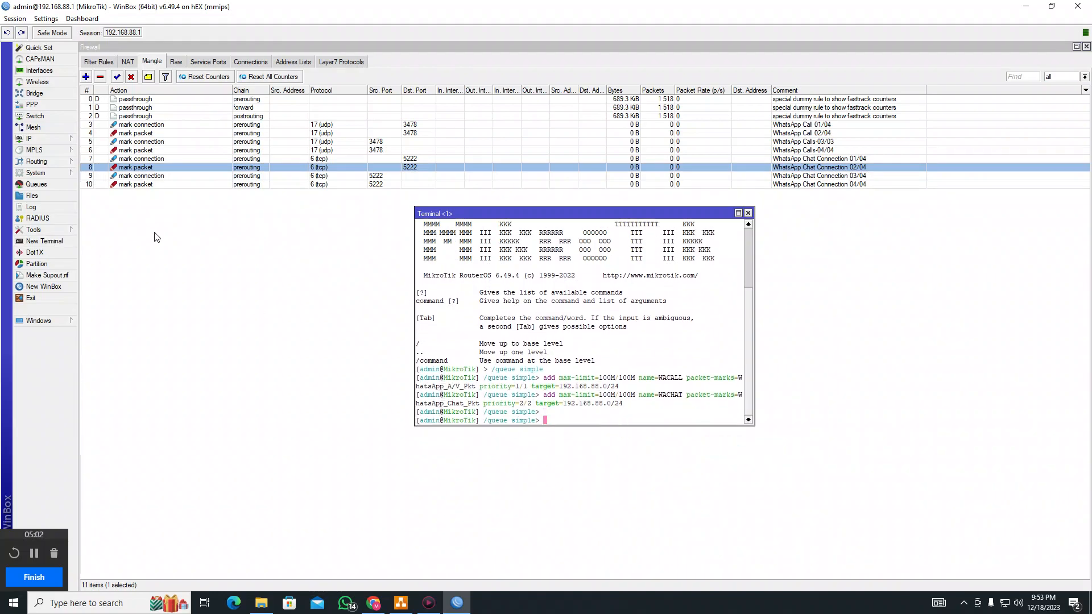
left_click(17, 187)
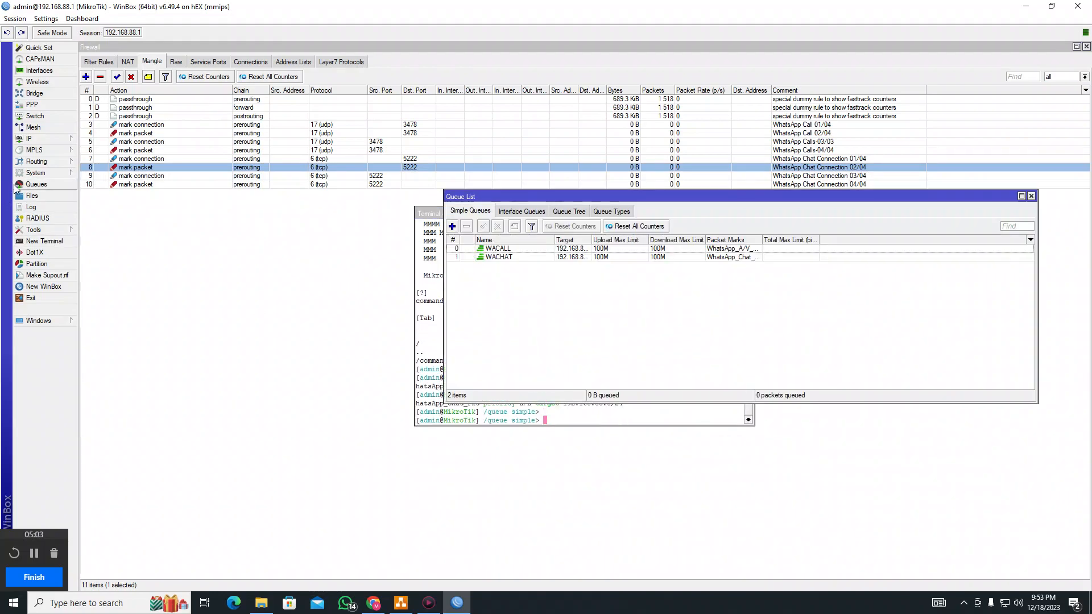
left_click(507, 250)
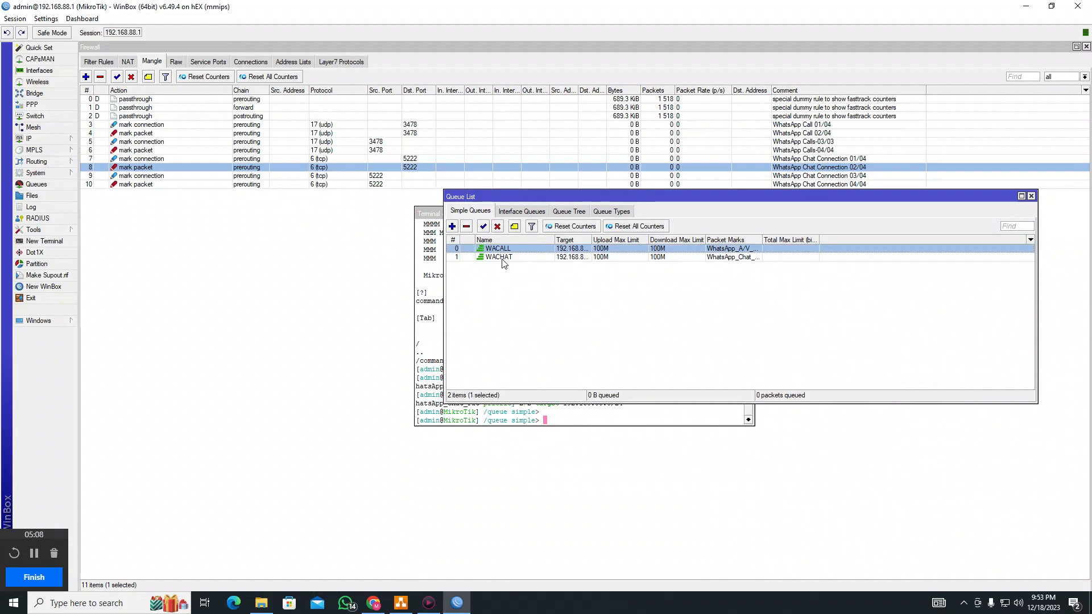
Open WACALL's settings and check its 192.168.88.0/24 target and 100M limits
double_click(566, 250)
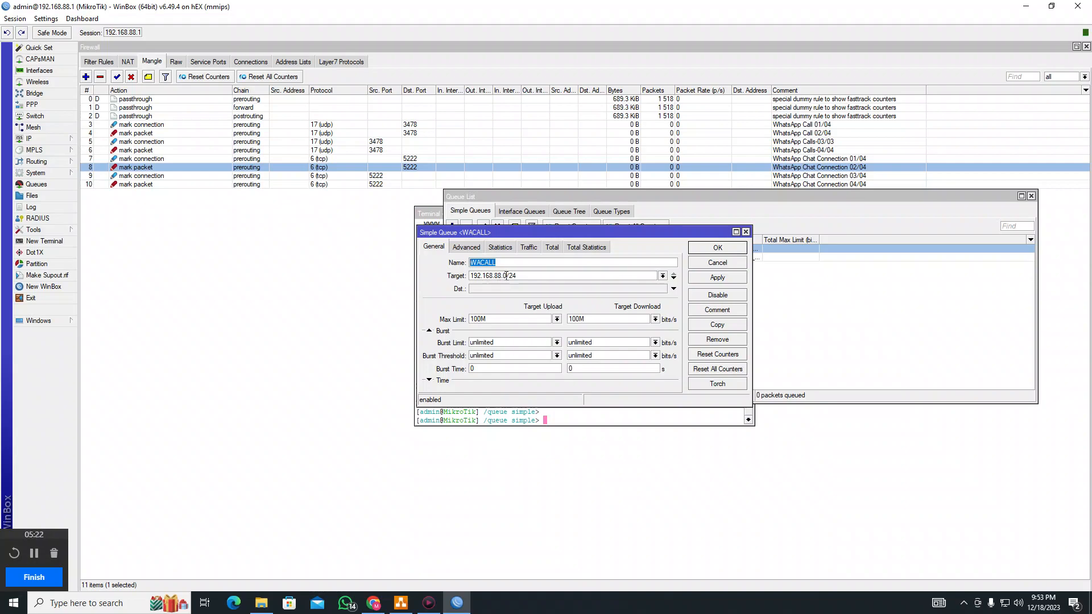
left_click_drag(524, 278, 472, 280)
left_click(31, 139)
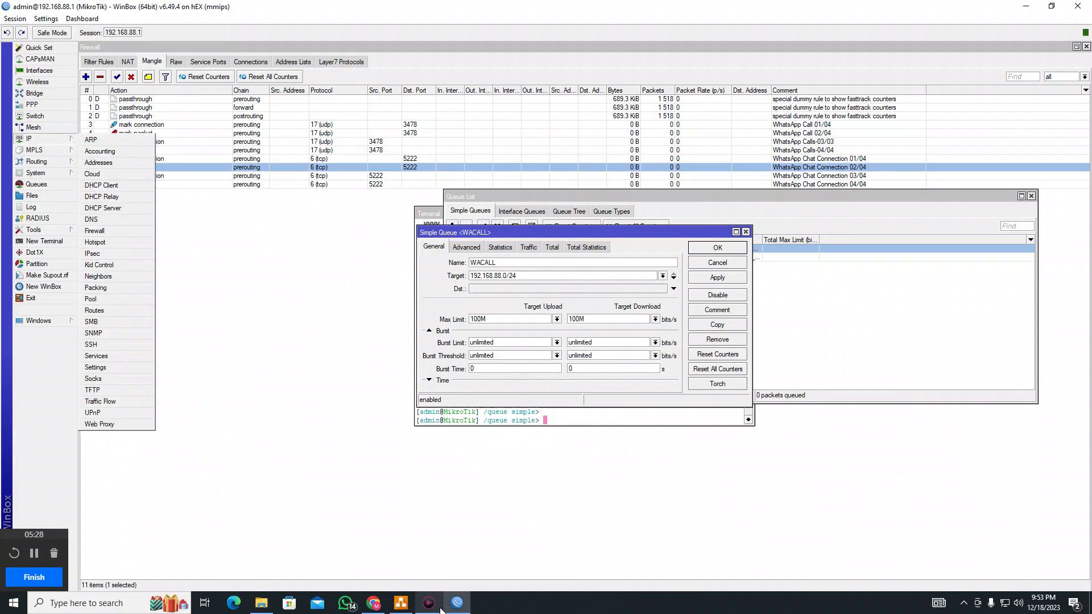
left_click(401, 605)
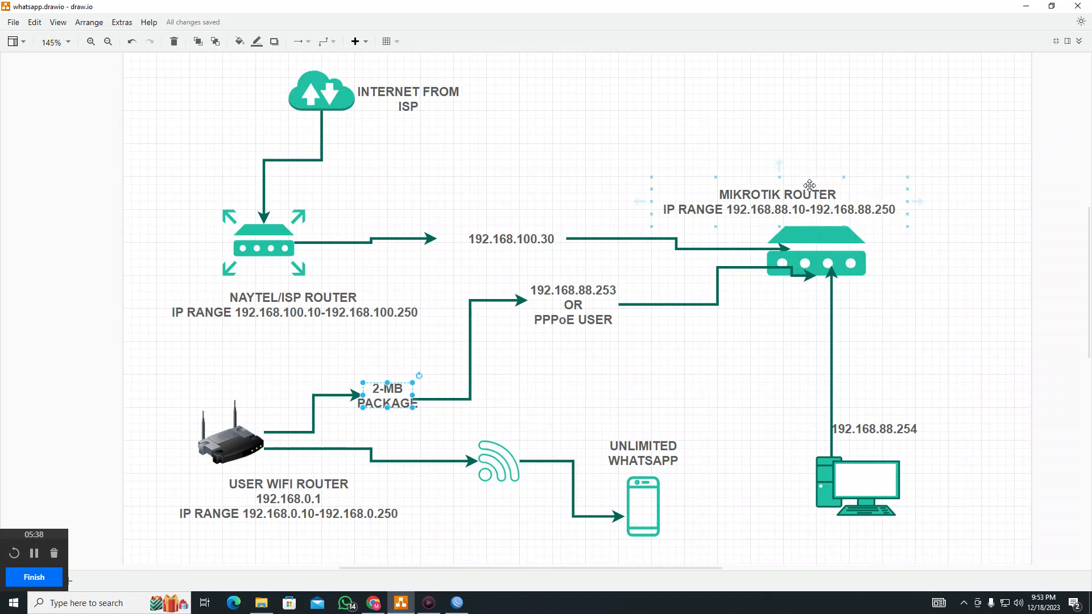
left_click(829, 214)
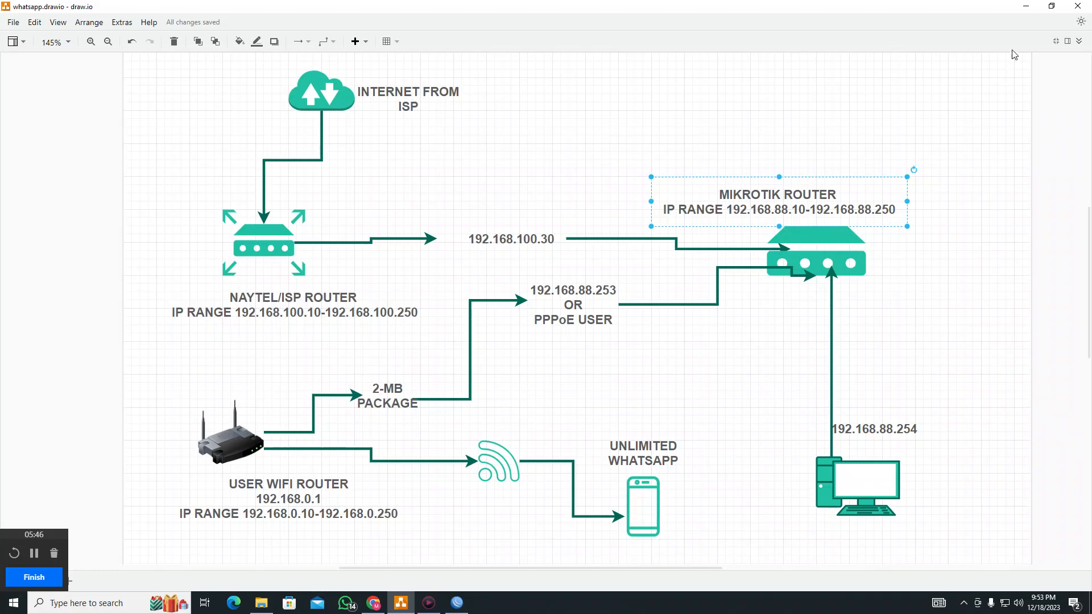
left_click(1027, 6)
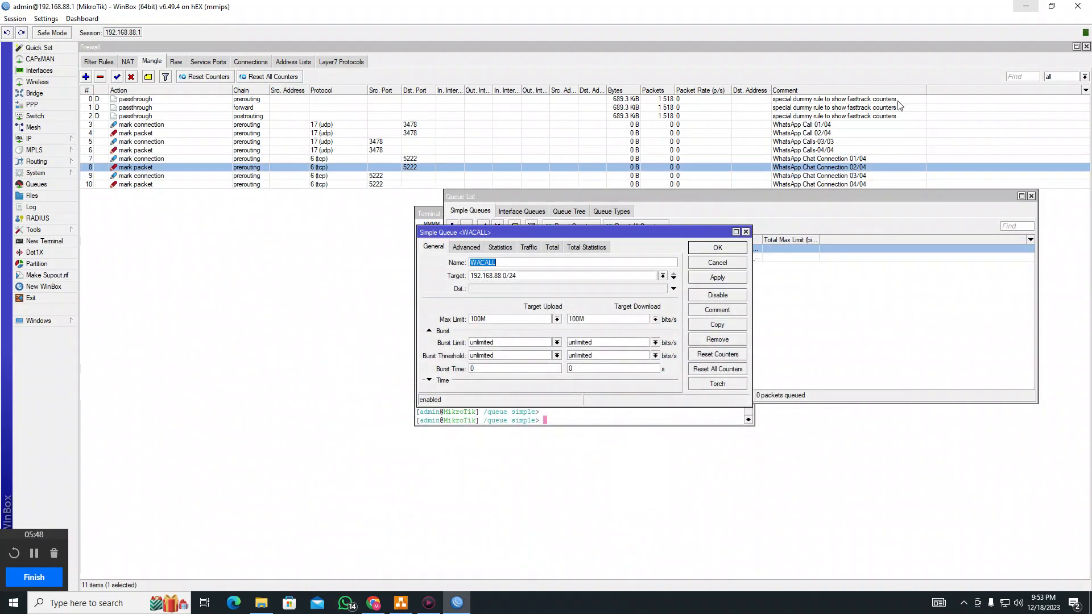
Glance at WACALL's Advanced tab, then open and close the port 3478 WhatsApp Call 02/04 rule
left_click(472, 251)
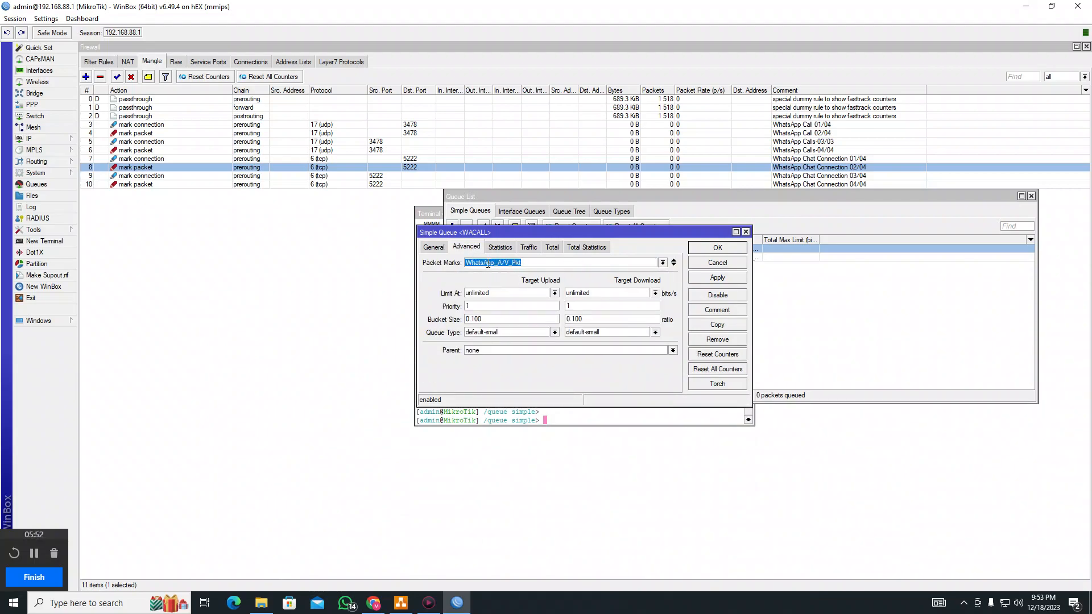
left_click(87, 134)
double_click(127, 135)
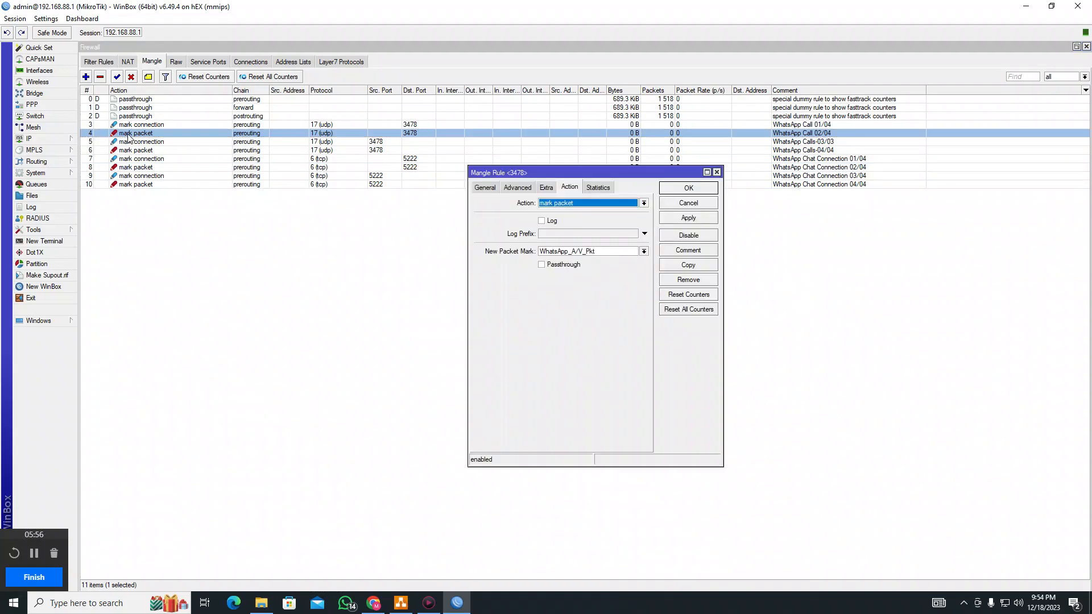
left_click(717, 172)
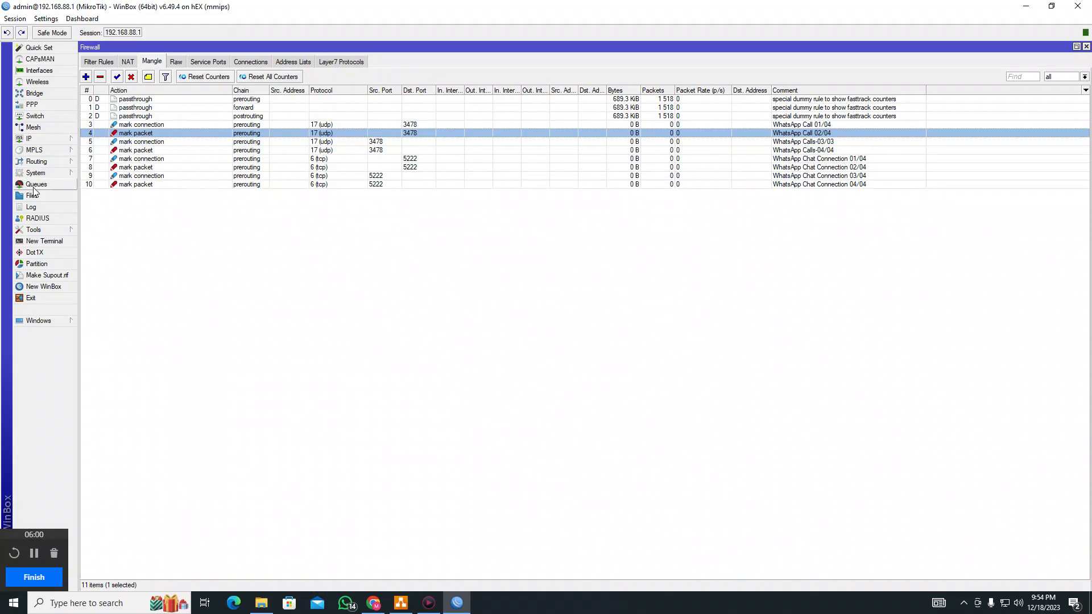
Reopen WACALL and confirm its WhatsApp_A/V_Pkt packet mark and priority 1
left_click(45, 320)
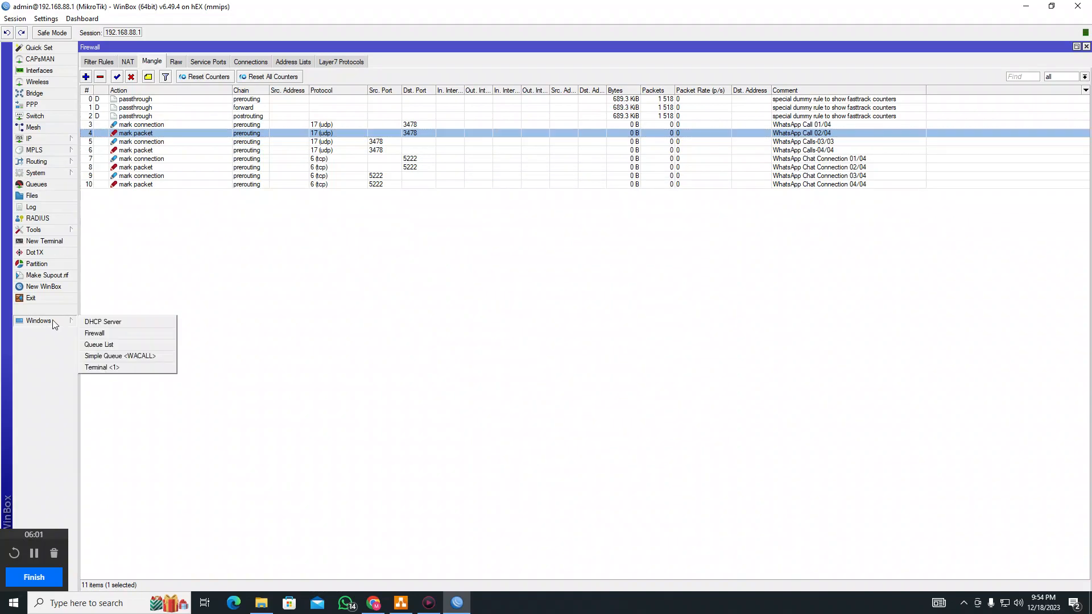
left_click(130, 356)
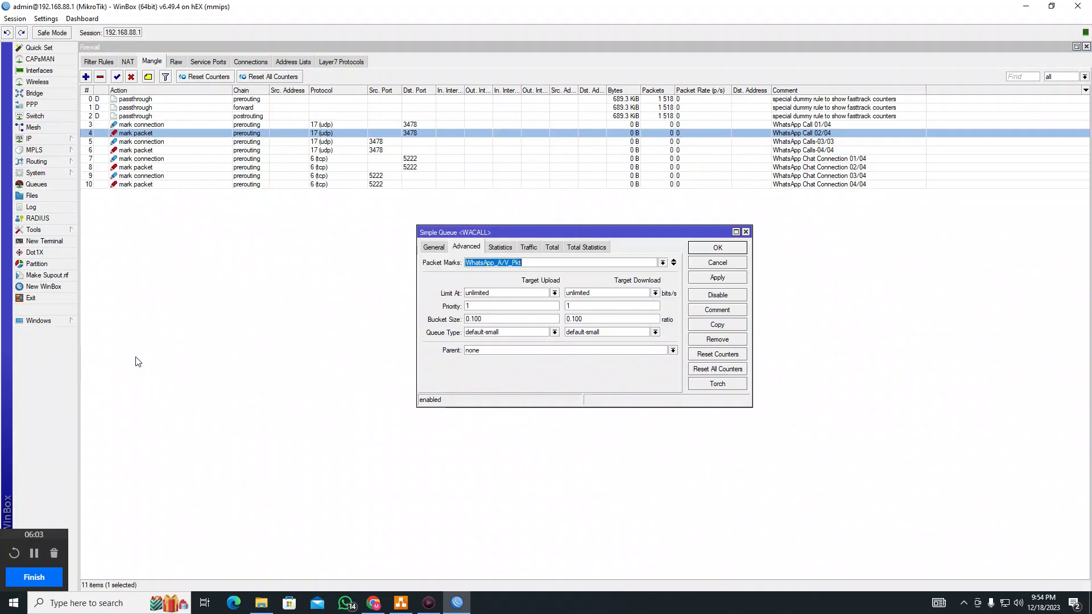
left_click(663, 262)
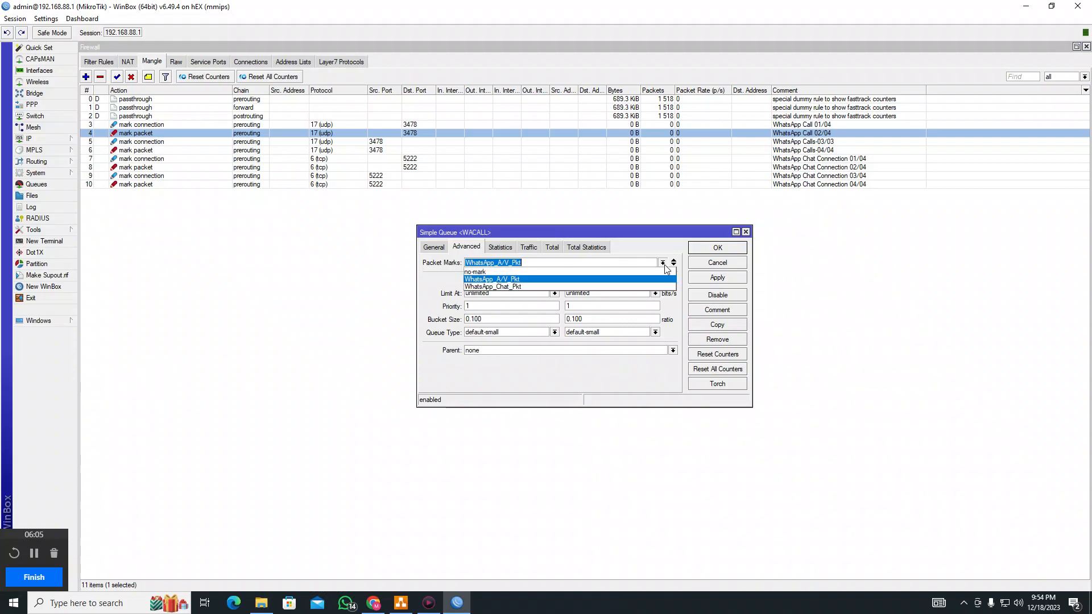
left_click(511, 280)
left_click(505, 308)
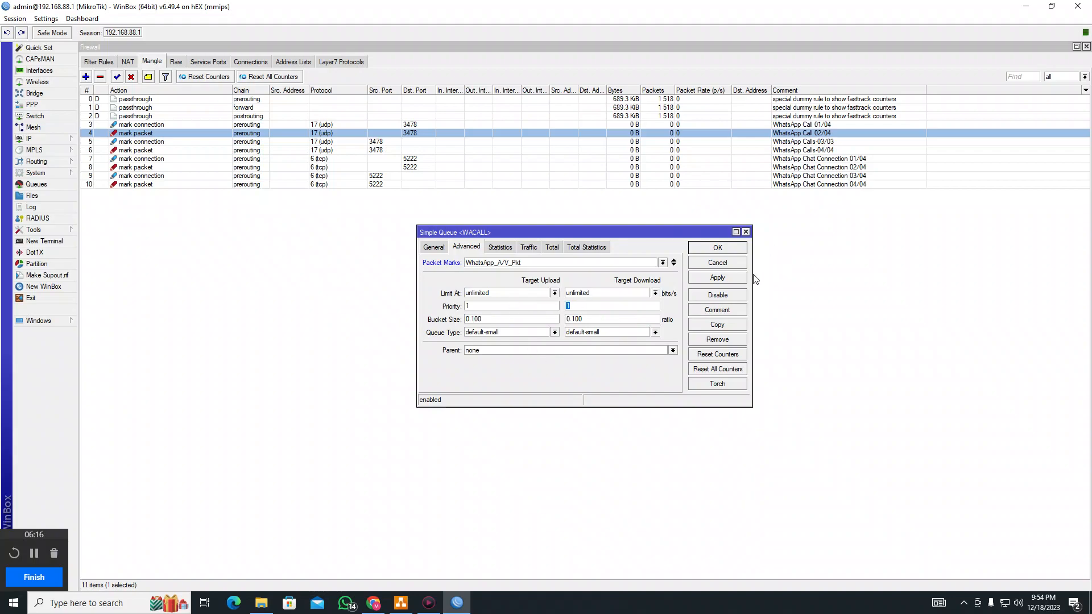
key("shift+Tab")
Check WACALL's 192.168.88.0/24 target on General and close the queue with OK
left_click(438, 248)
left_click(482, 249)
left_click(438, 250)
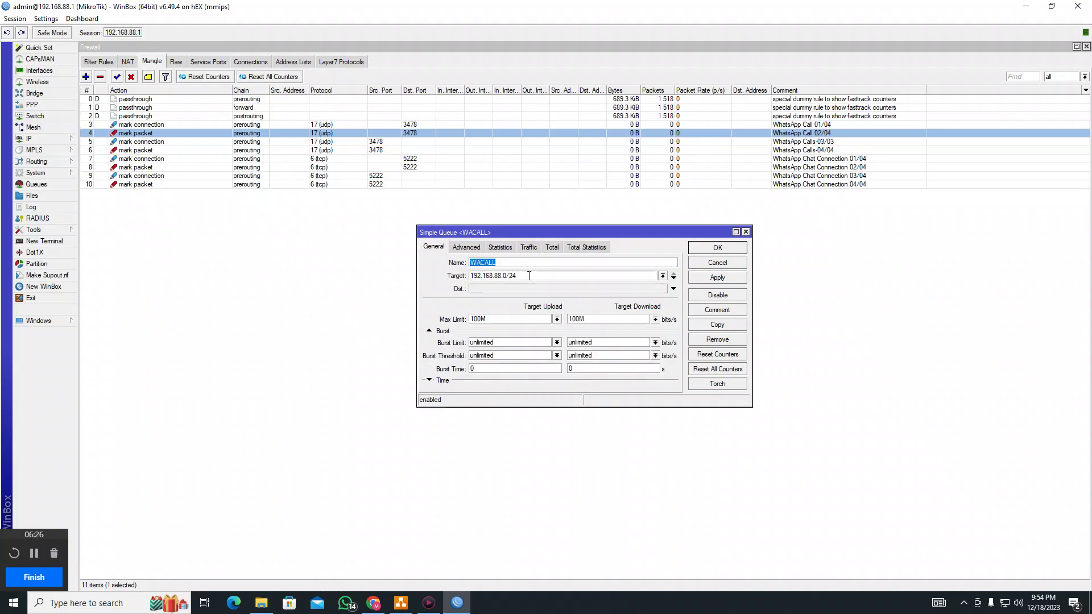
key("Tab")
key("Tab")
key("Tab")
left_click(718, 248)
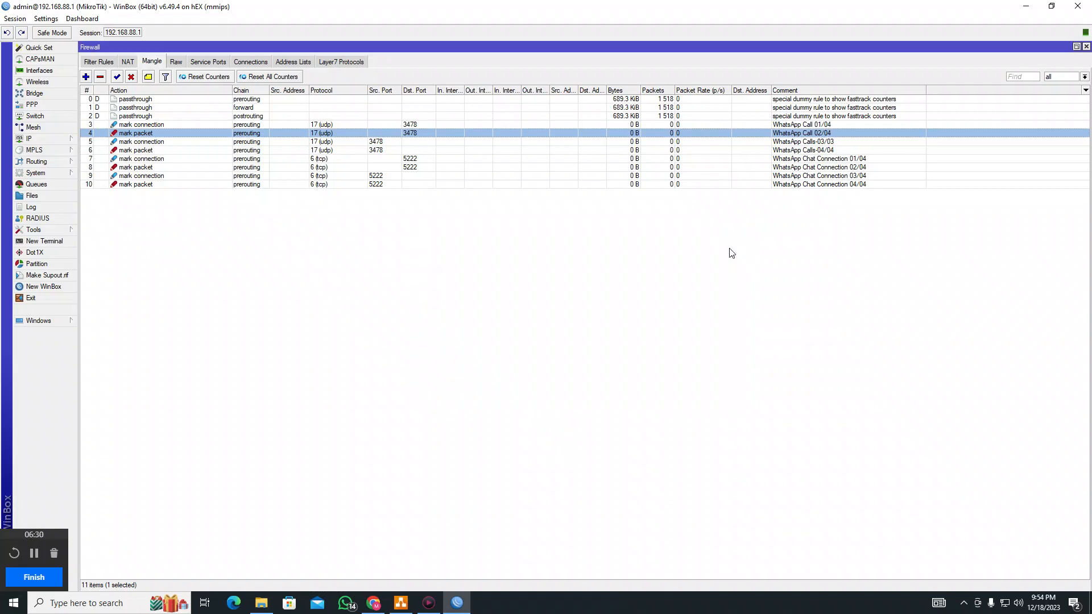
Confirm WACHAT uses packet mark WhatsApp_Chat_Pkt with priority 2, then show WACALL's traffic graphs at 0 bps
left_click(1087, 46)
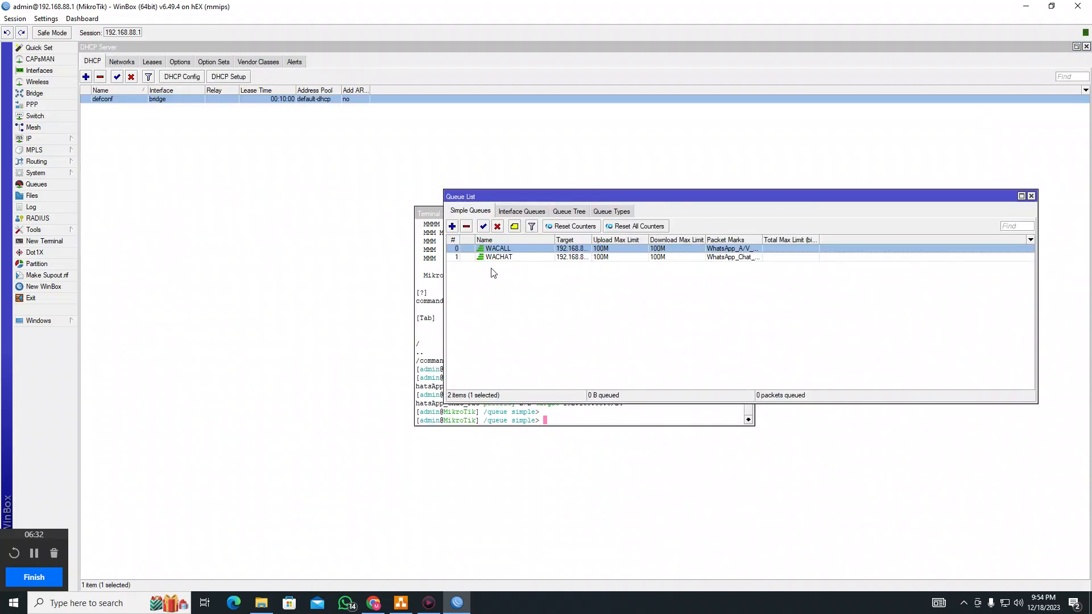
double_click(505, 257)
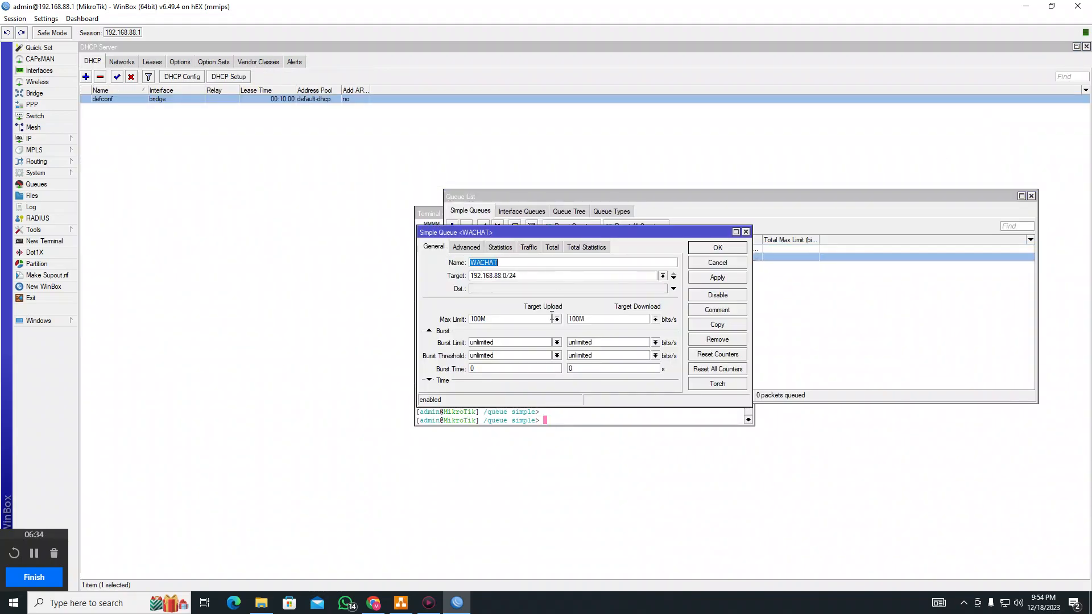
left_click(733, 254)
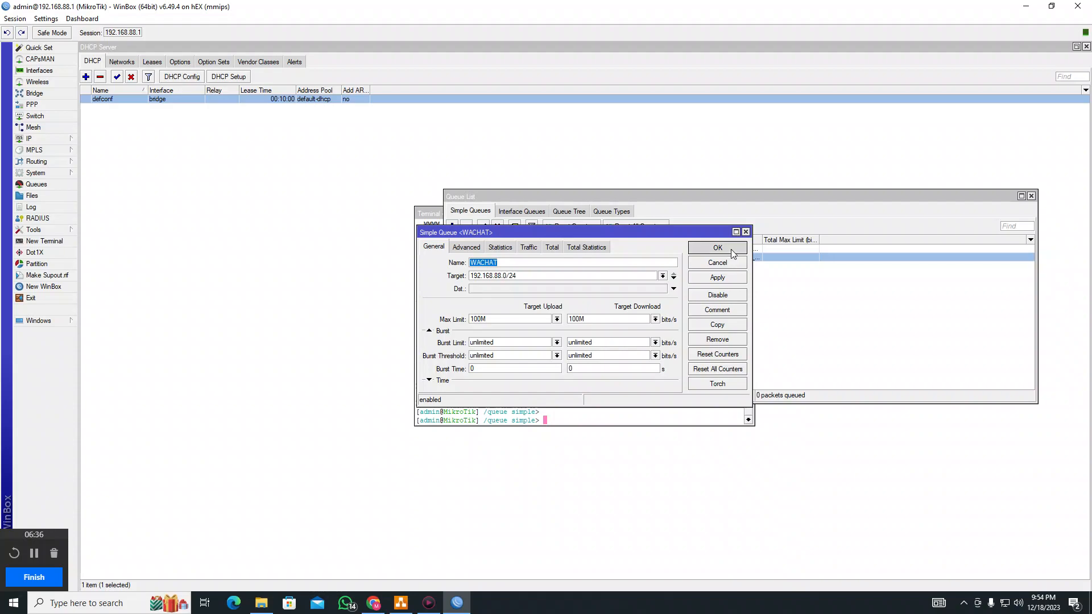
left_click(466, 247)
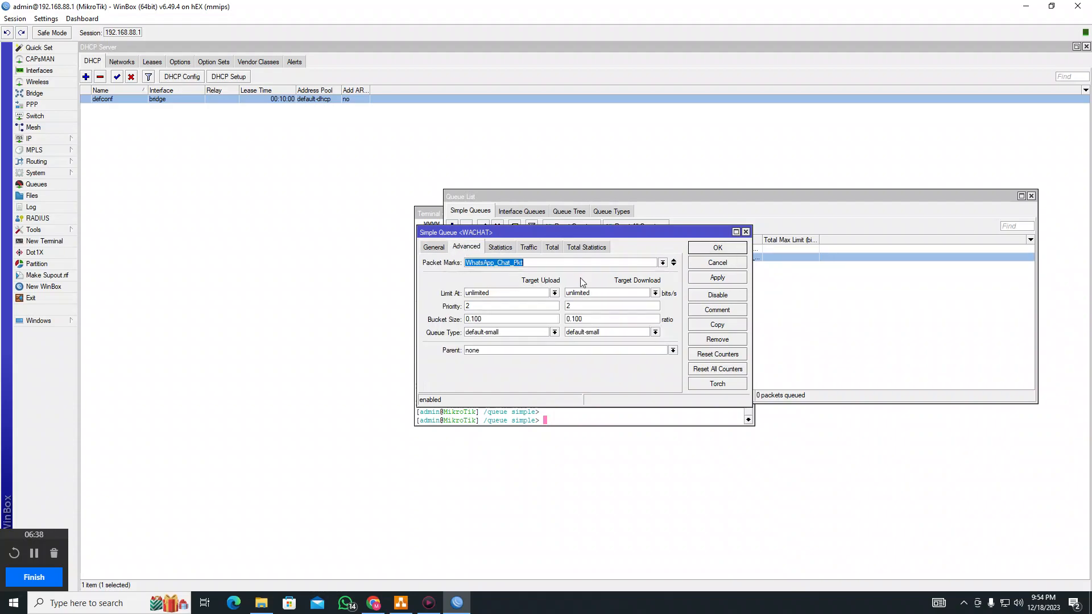
left_click(662, 262)
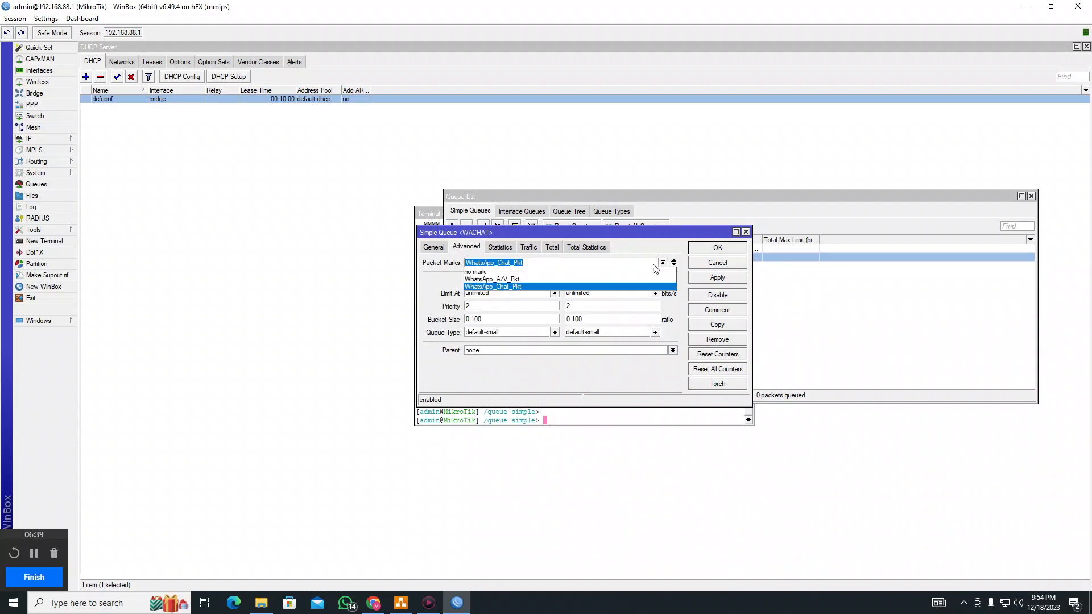
left_click(503, 290)
left_click(470, 307)
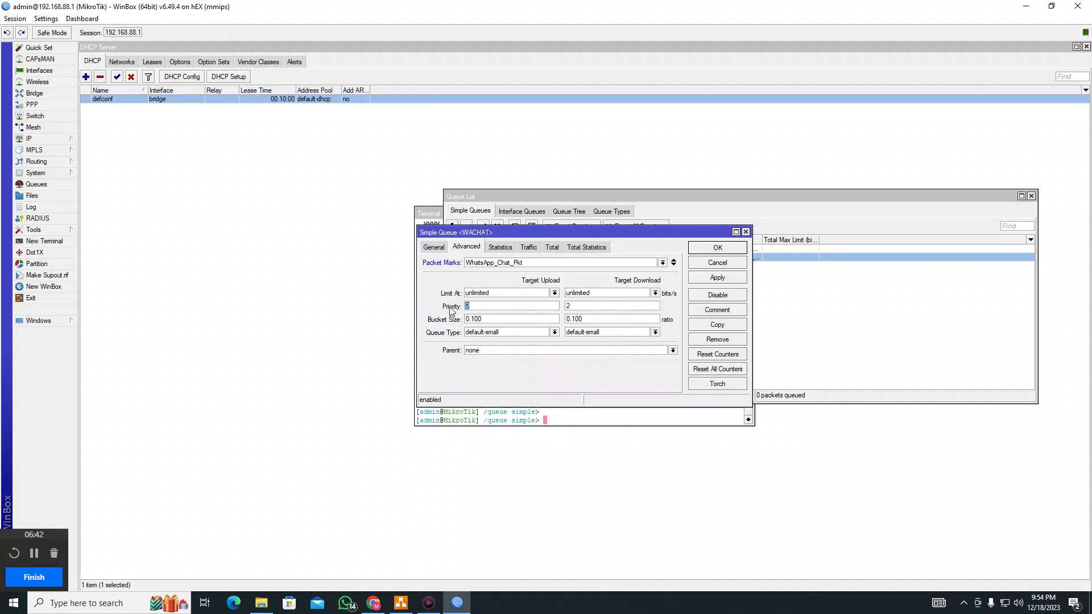
left_click(718, 248)
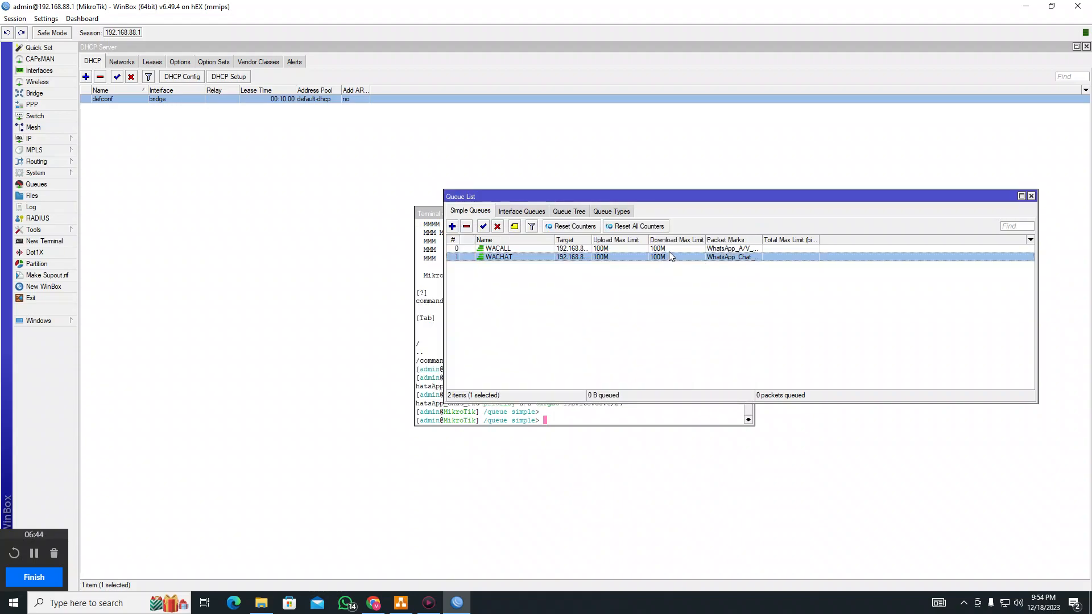
double_click(670, 252)
left_click(529, 248)
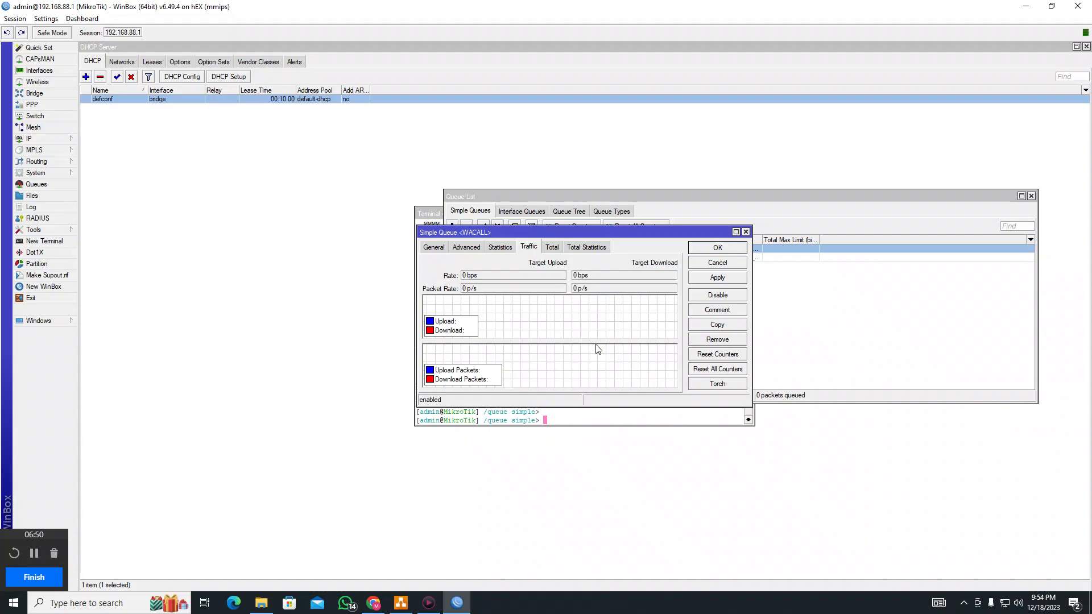
Close the WACALL queue and launch WhatsApp in the background to generate traffic
left_click(746, 232)
left_click(350, 607)
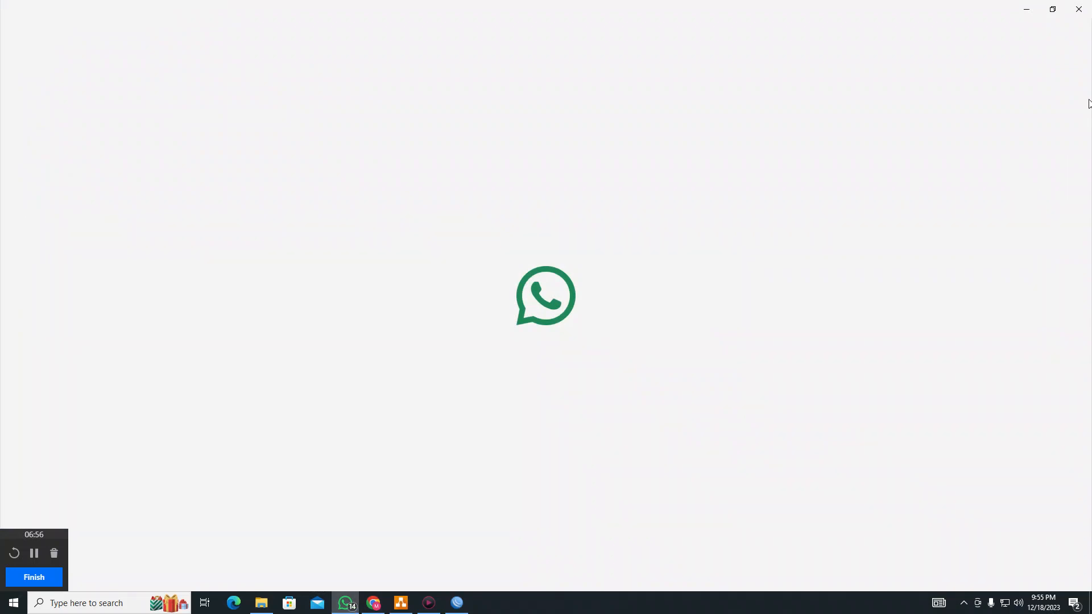
left_click(1026, 13)
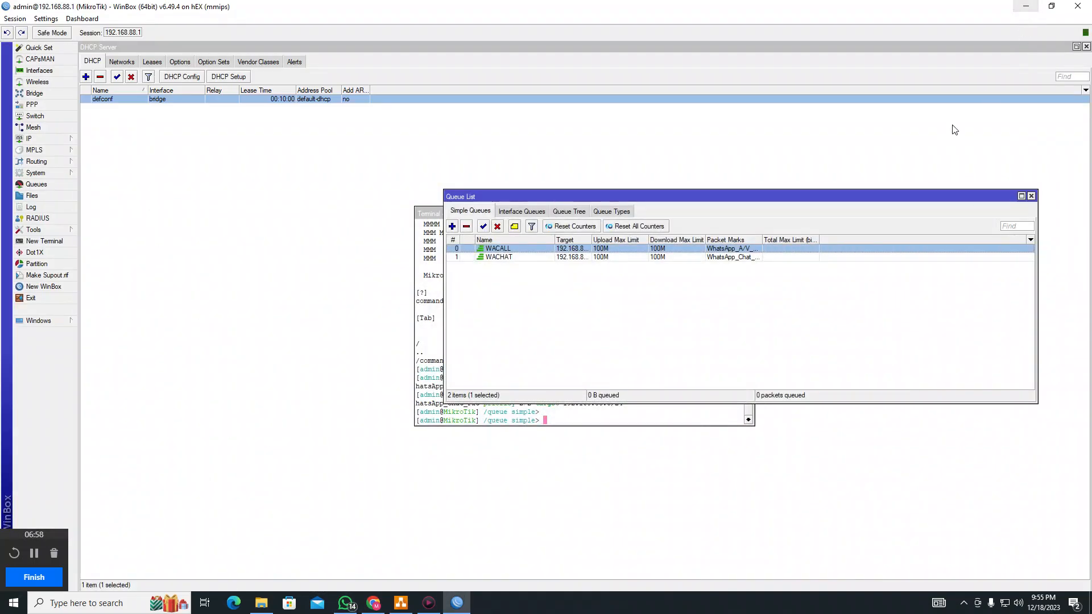
Watch WACHAT's live traffic graphs, then close it back to the Queue List
left_click(510, 259)
double_click(510, 258)
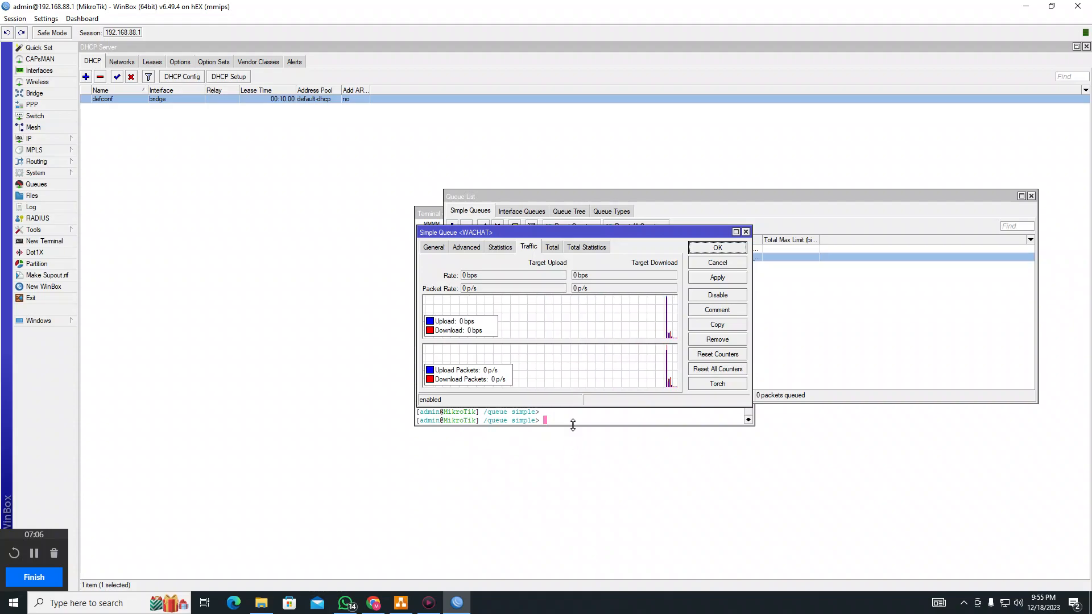
right_click(347, 607)
left_click(343, 582)
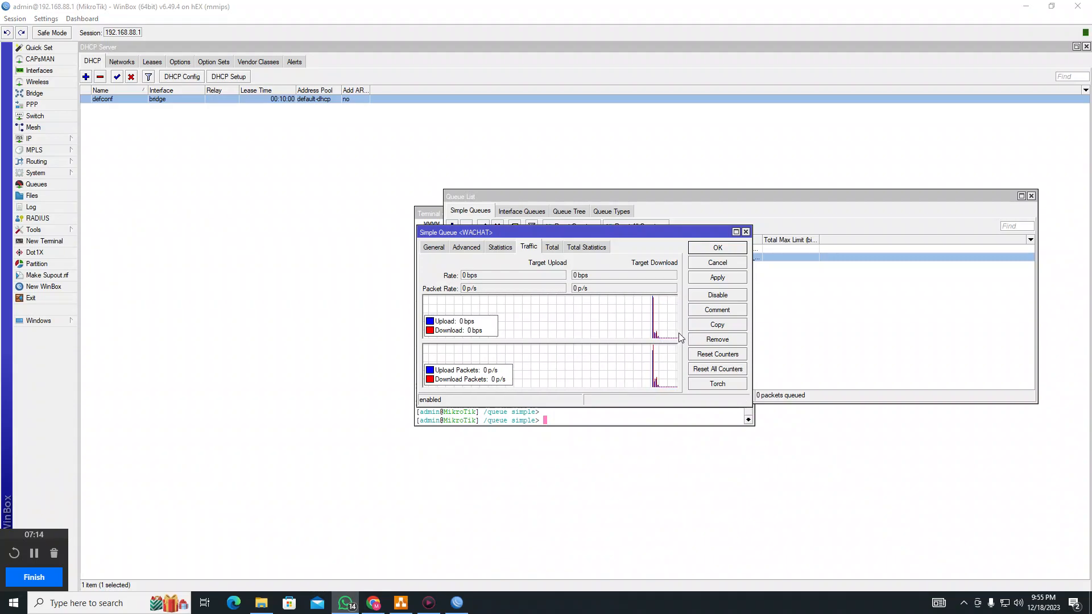
left_click(720, 249)
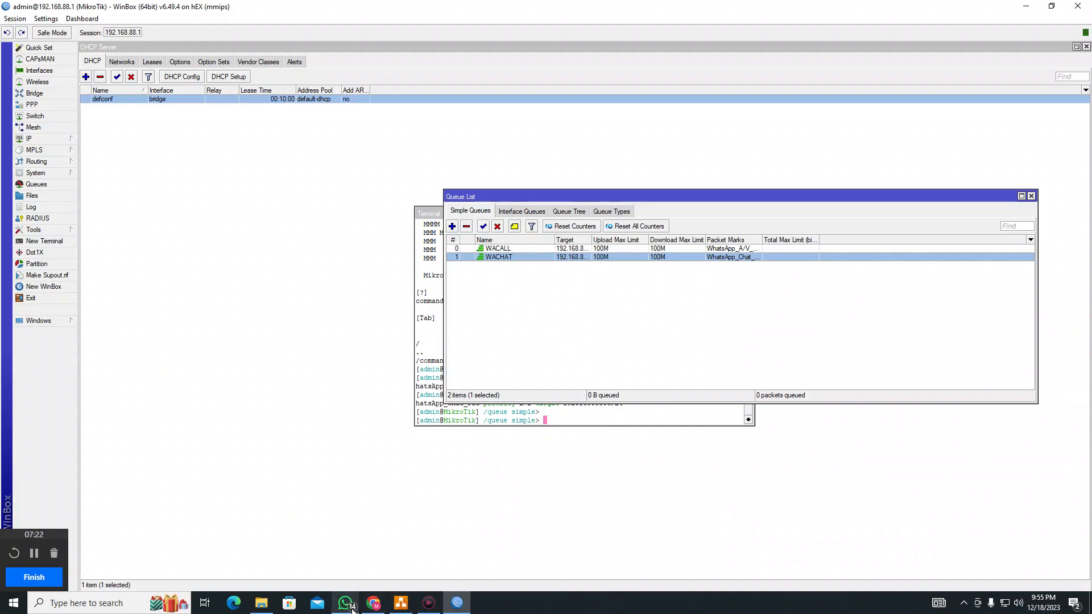
Select the /system scheduler and /system script blocks in the WhatsApp Script document
mouse_move(353, 607)
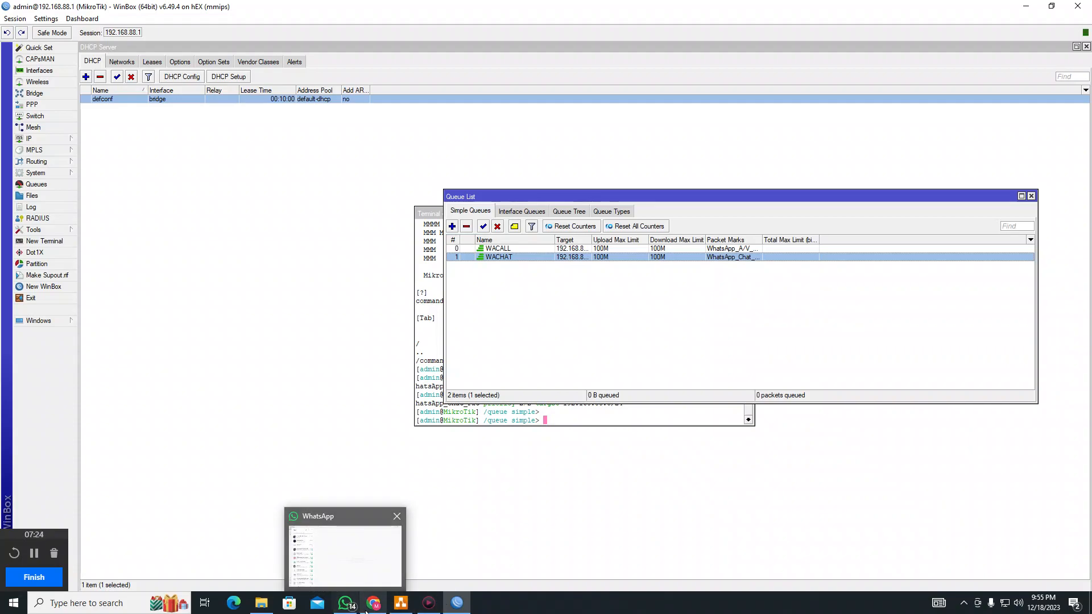
left_click(373, 603)
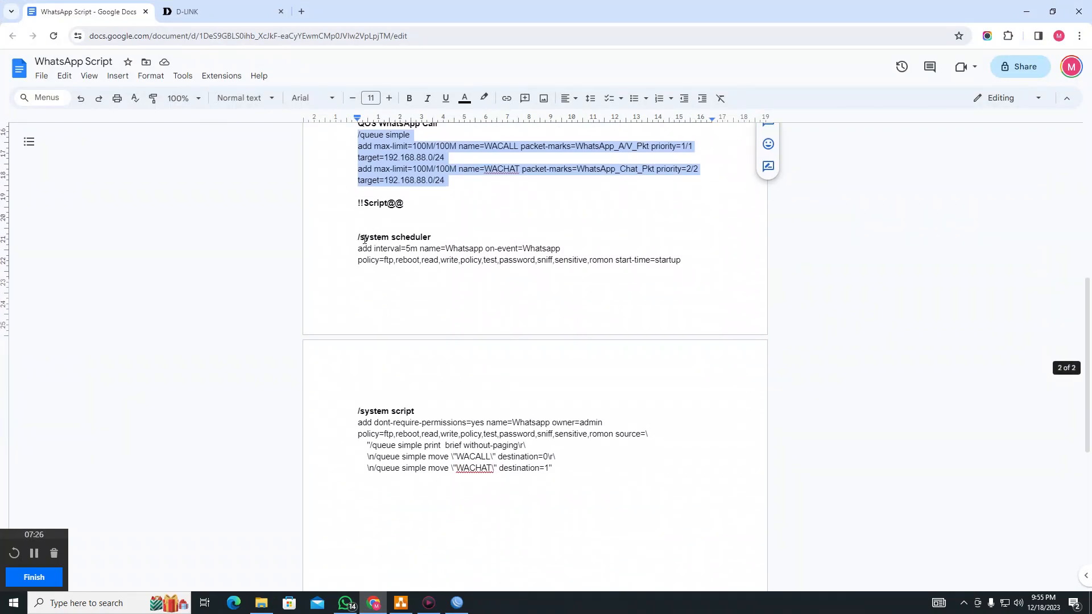
left_click_drag(359, 236, 715, 267)
left_click_drag(706, 400, 690, 260)
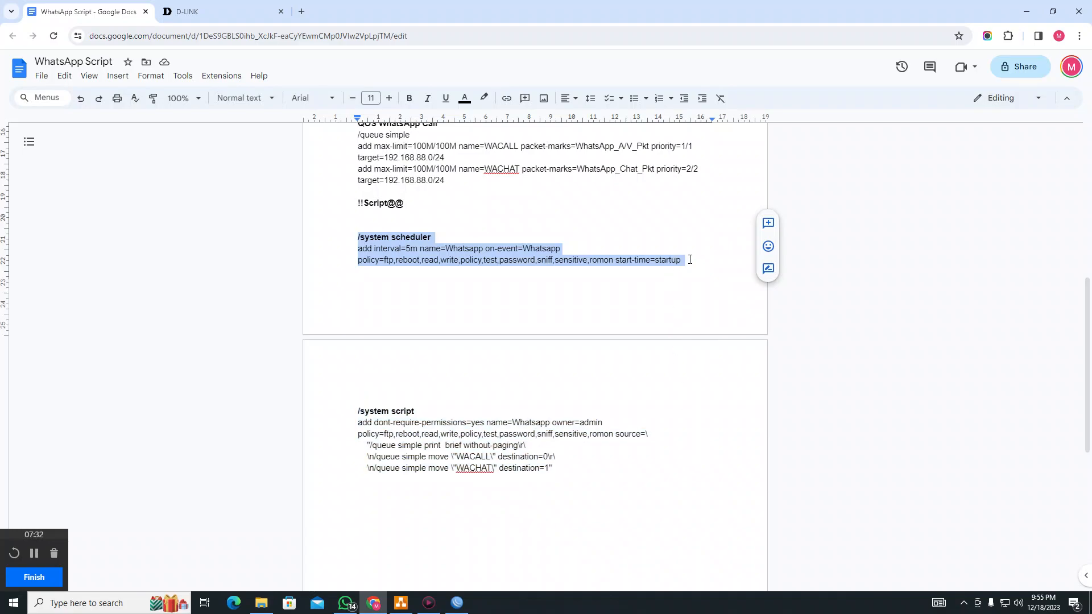
Return the WinBox terminal from /queue simple to the root prompt with '/'
left_click(1027, 12)
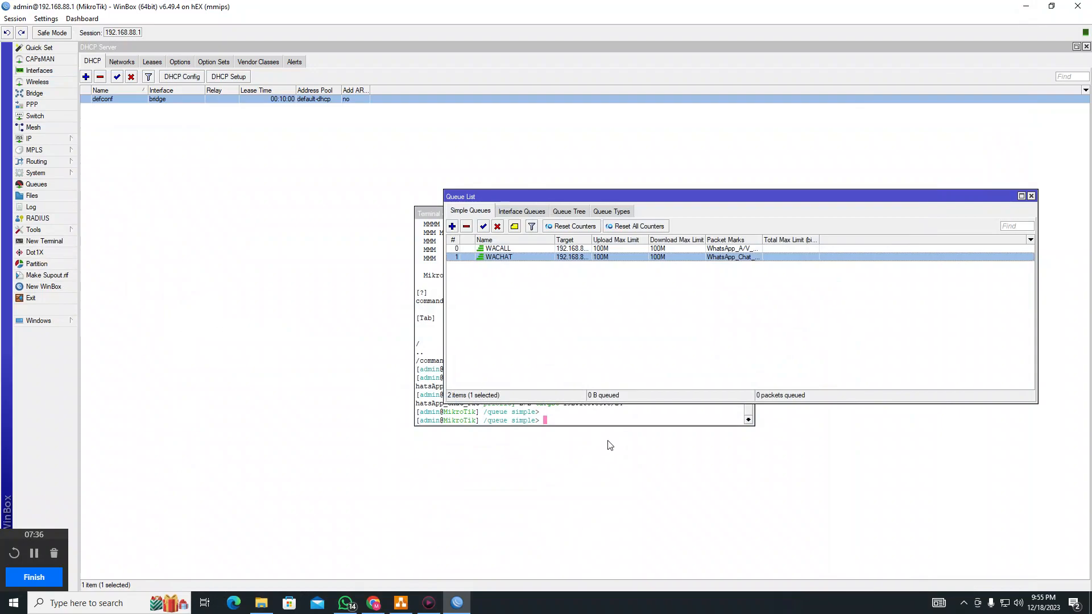
left_click(622, 420)
type("/")
key("Return")
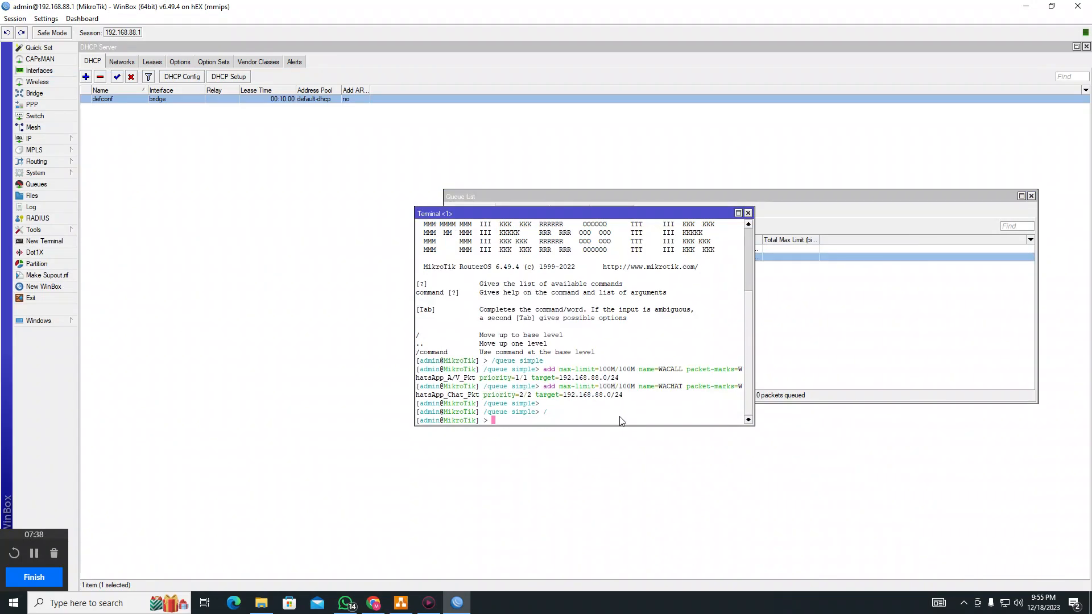
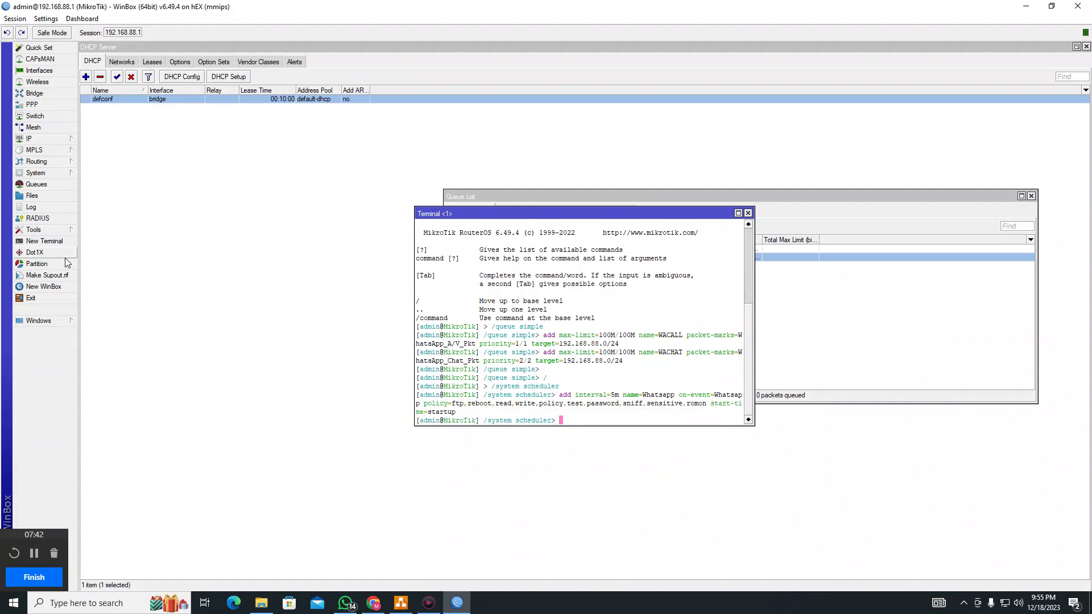
Open the Whatsapp schedule and confirm its On Event runs the Whatsapp script
left_click(44, 174)
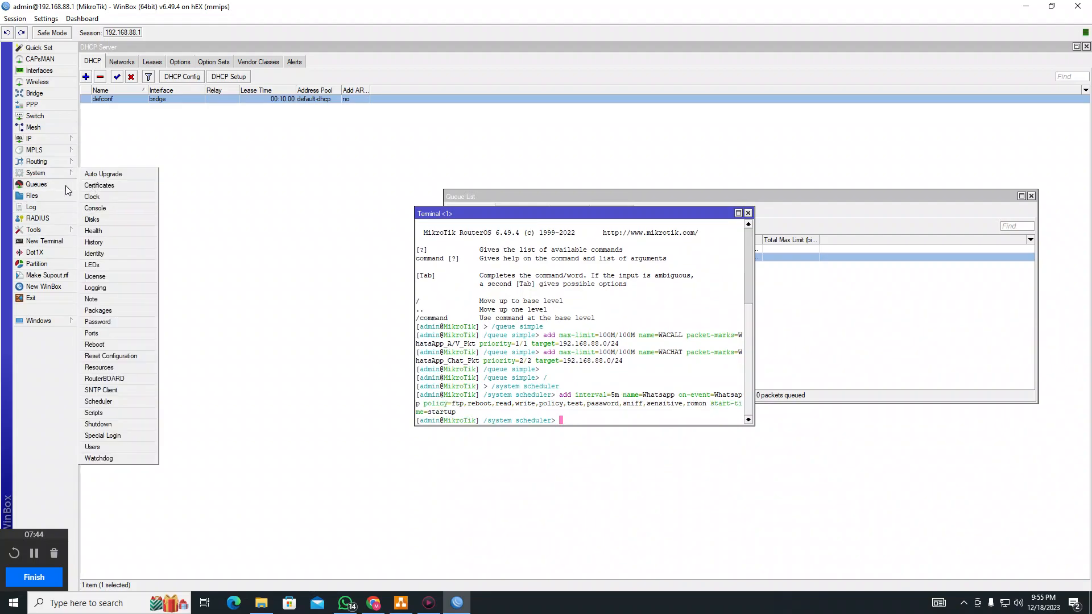
mouse_move(52, 235)
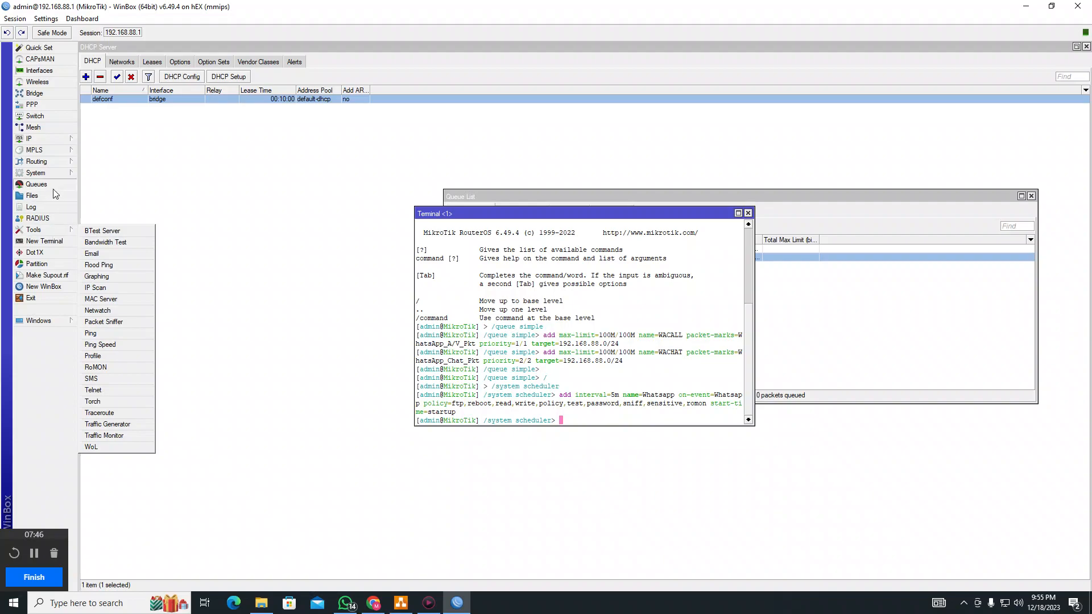
mouse_move(51, 174)
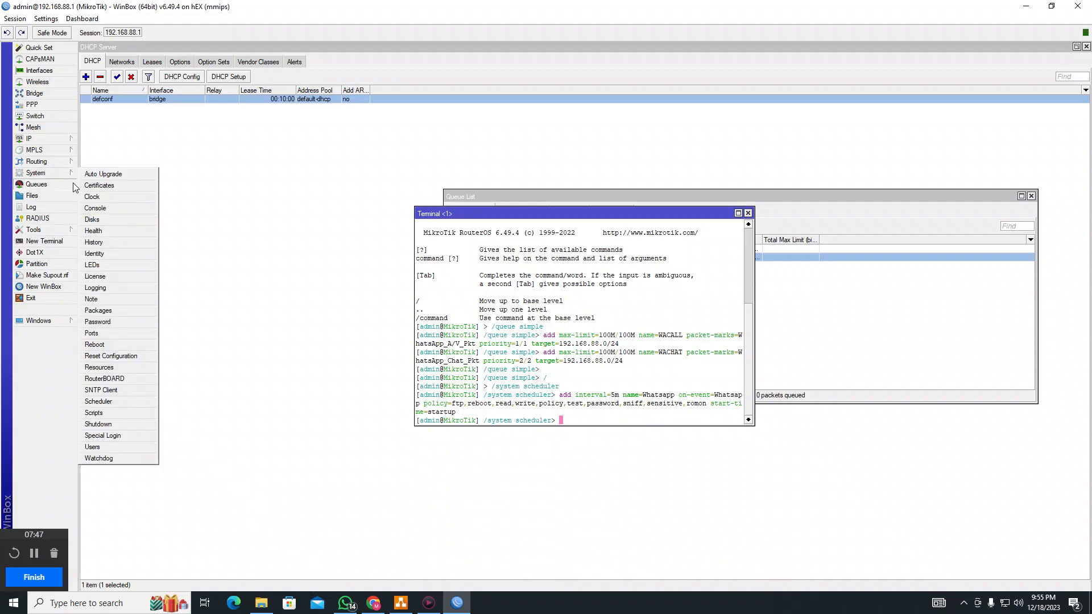
left_click(114, 402)
left_click(196, 380)
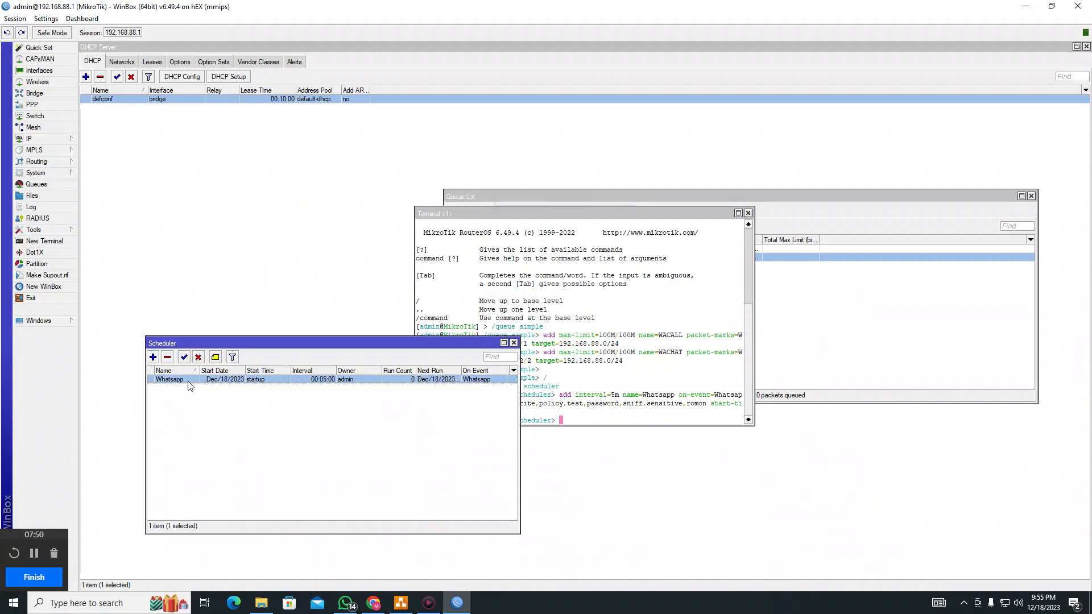
double_click(202, 380)
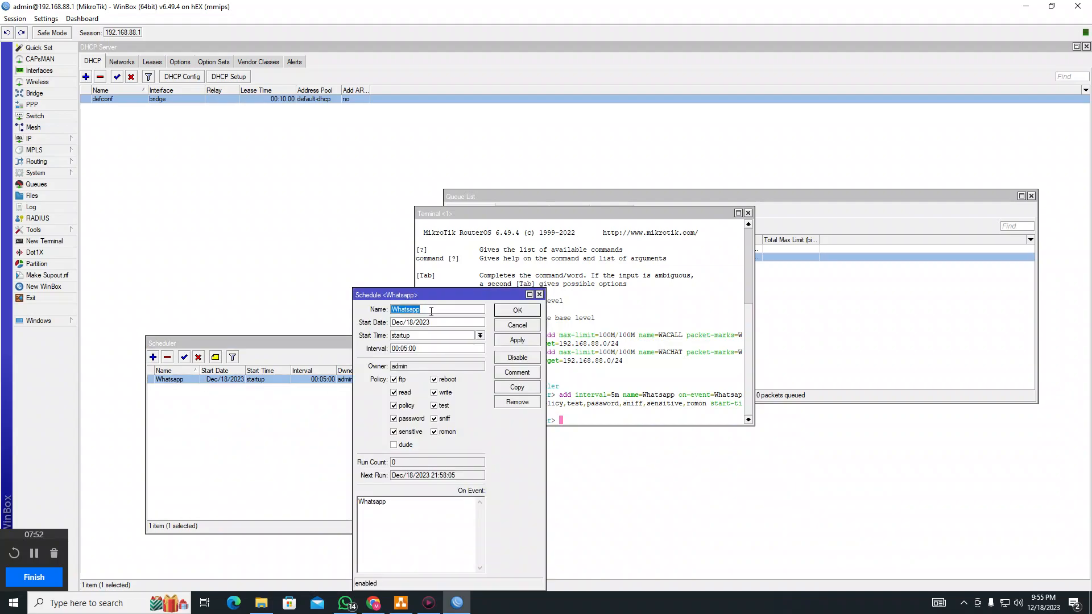
left_click_drag(389, 503, 352, 510)
Keep the schedule's start time at startup, then apply and close the Whatsapp schedule
left_click(420, 339)
left_click(481, 336)
left_click(480, 336)
left_click_drag(404, 509, 353, 512)
left_click(518, 340)
left_click(528, 314)
left_click(805, 314)
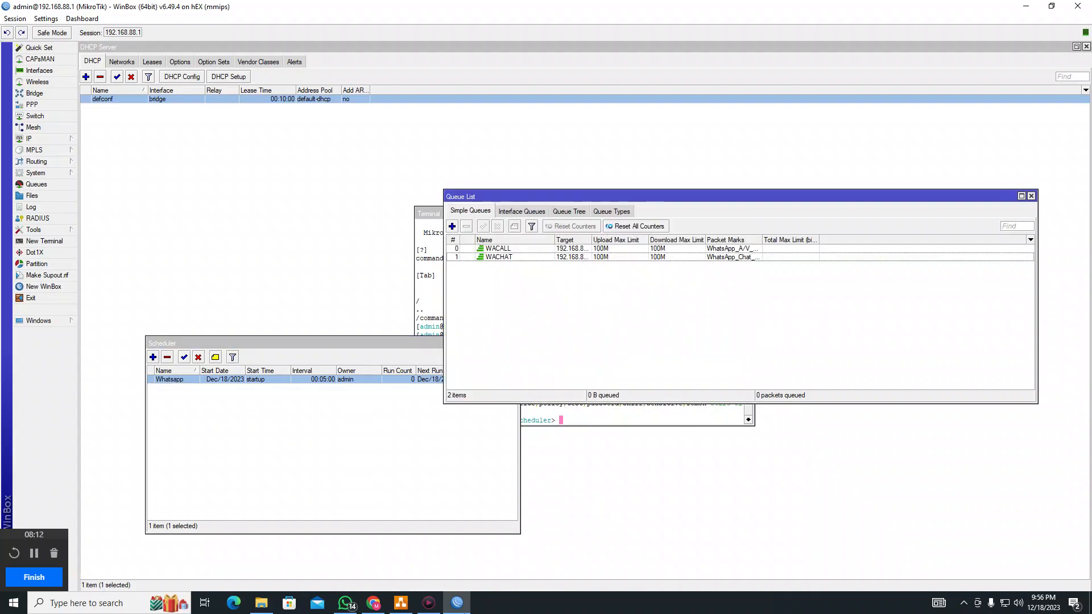
Select the /system script commands block in the WhatsApp Script doc, then return to the WinBox terminal
left_click(347, 604)
left_click(355, 606)
left_click(374, 604)
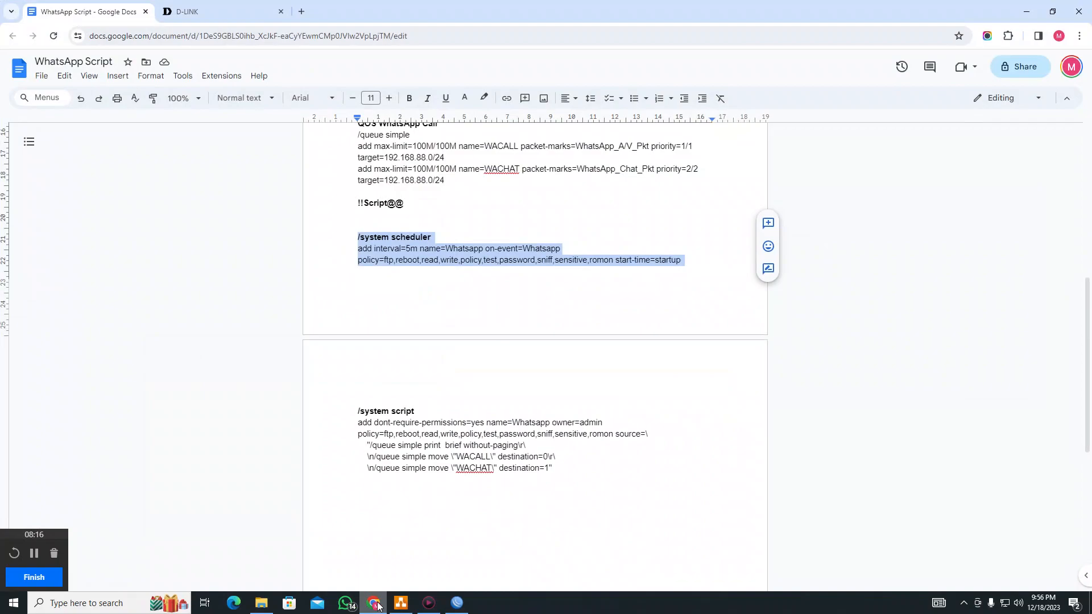
left_click_drag(572, 474, 353, 417)
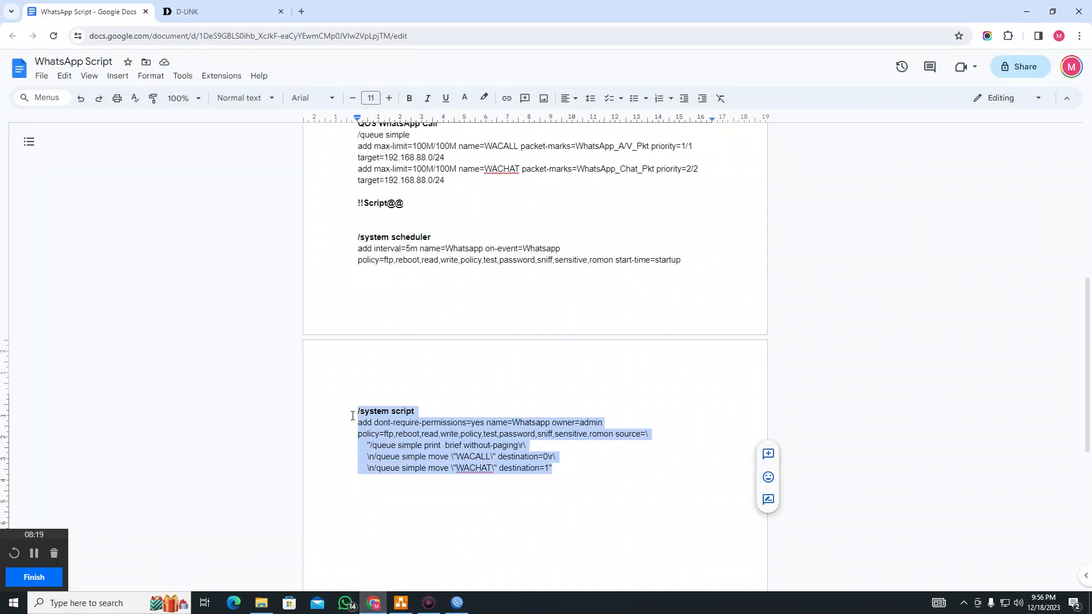
left_click(457, 603)
left_click(613, 413)
Paste the copied /system script command into the terminal and run it
right_click(614, 413)
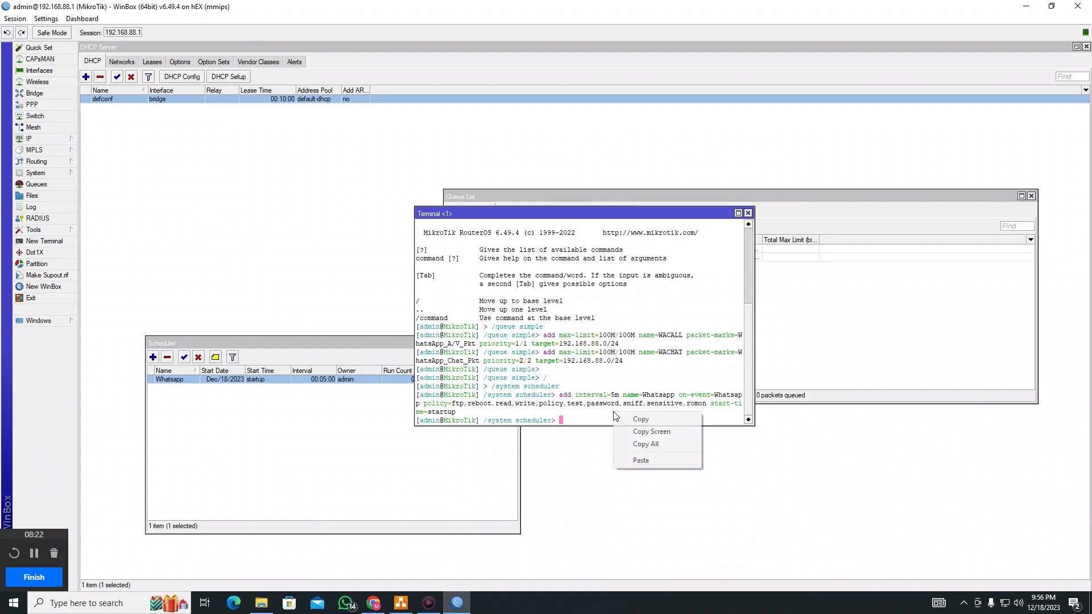
left_click(640, 462)
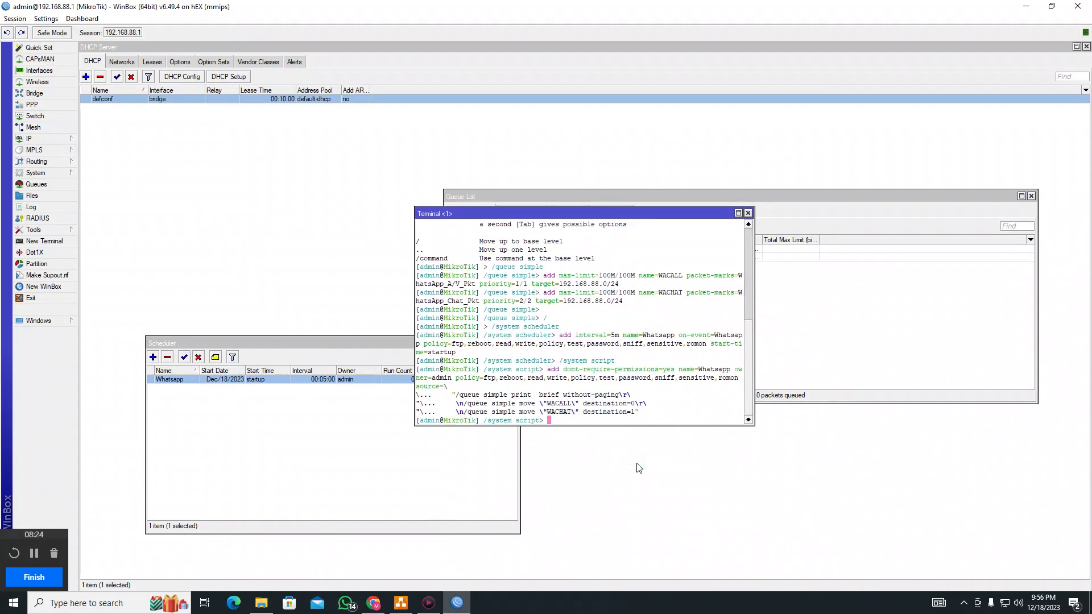
key("Return")
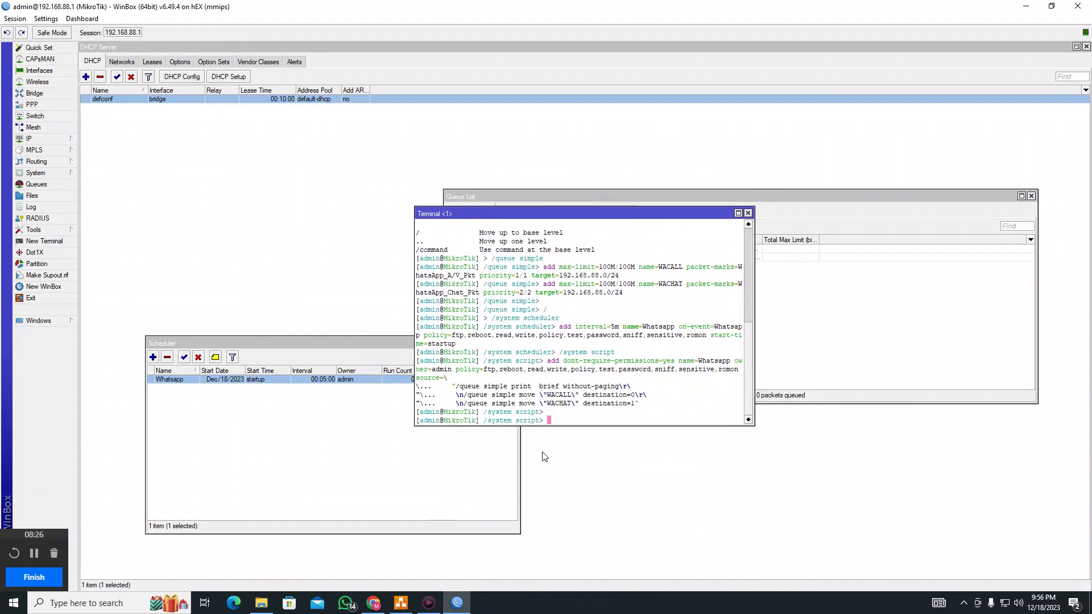
Open the Whatsapp script and review its source moving WACALL to 0 and WACHAT to 1
left_click(36, 184)
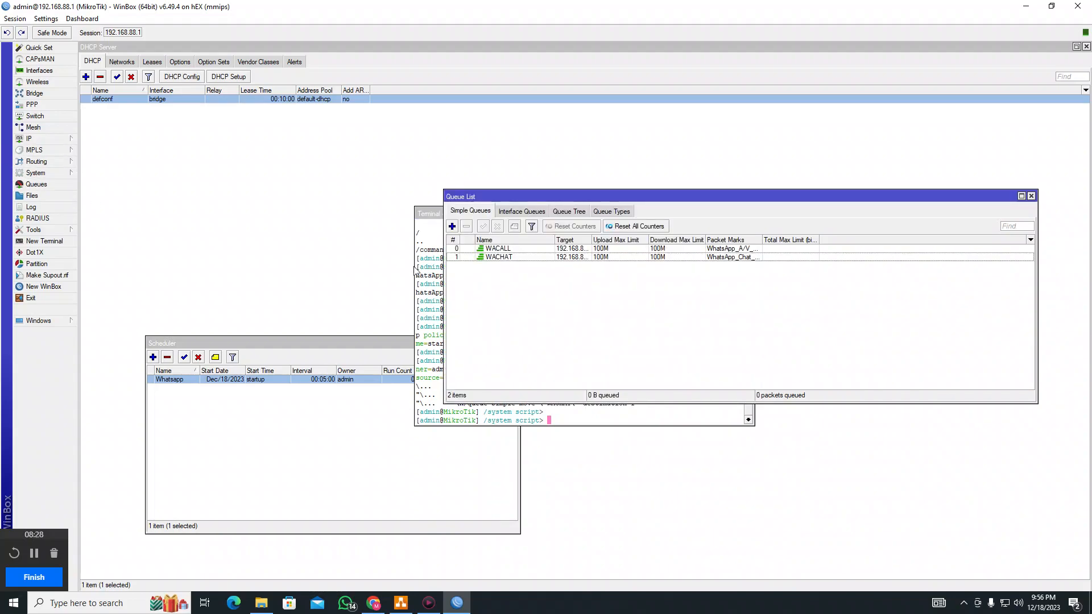
left_click(34, 143)
left_click(107, 413)
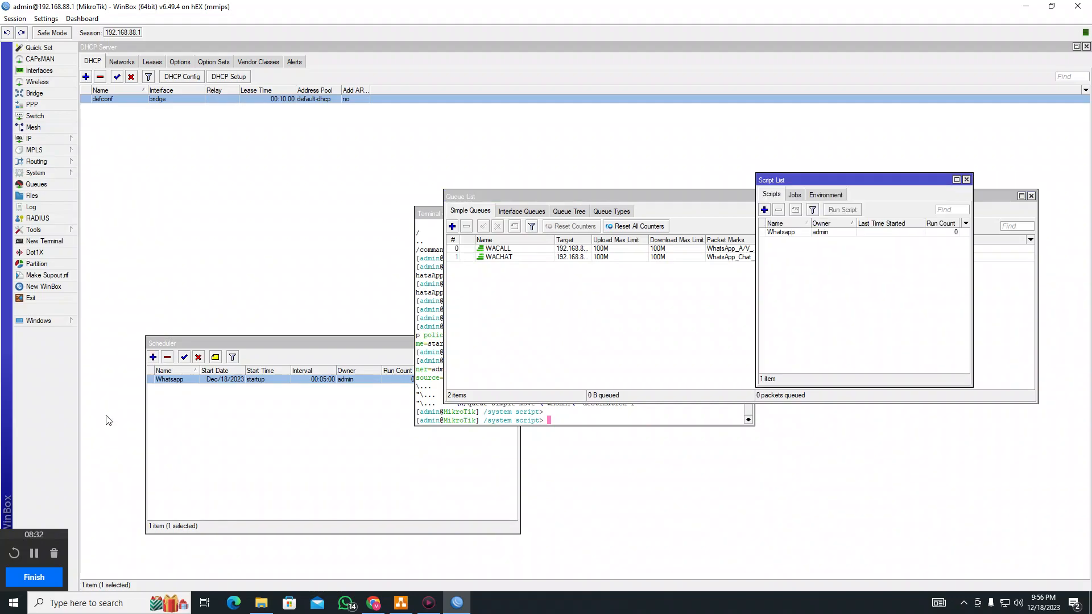
left_click_drag(854, 182, 842, 302)
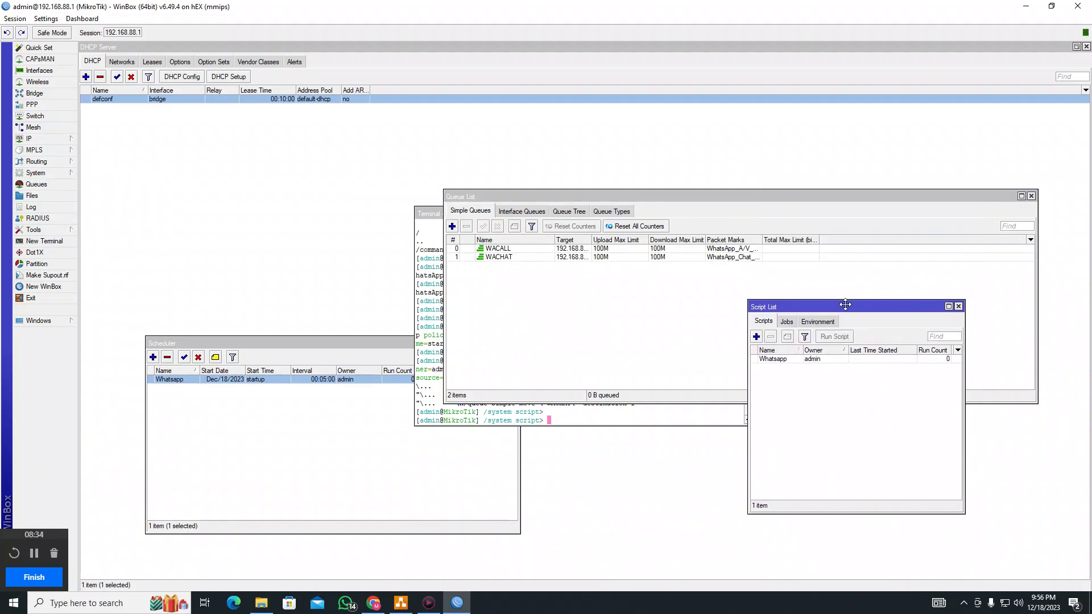
double_click(804, 360)
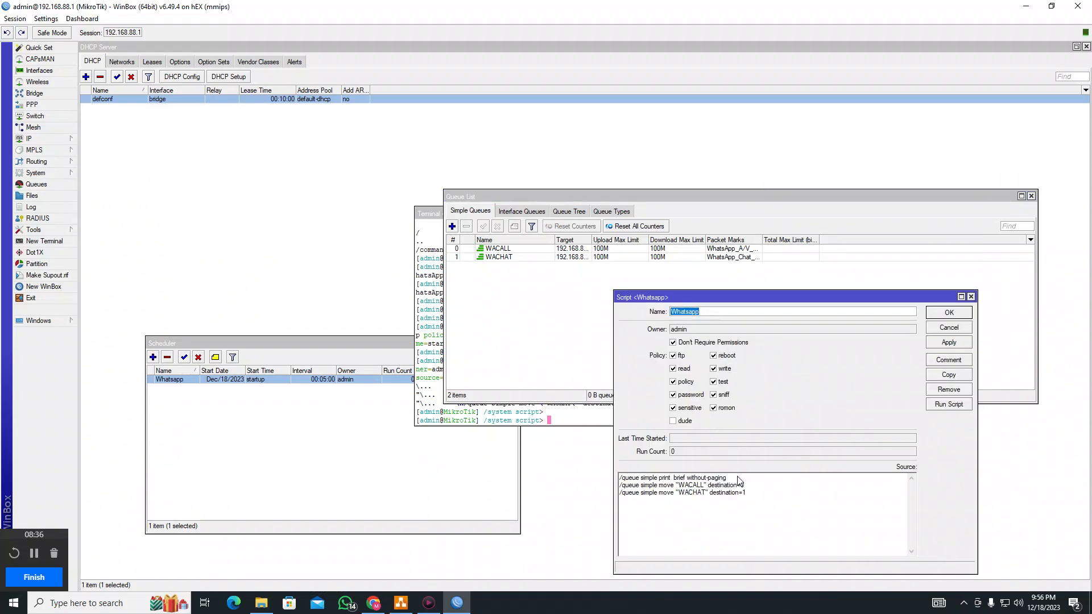
left_click_drag(729, 478, 601, 482)
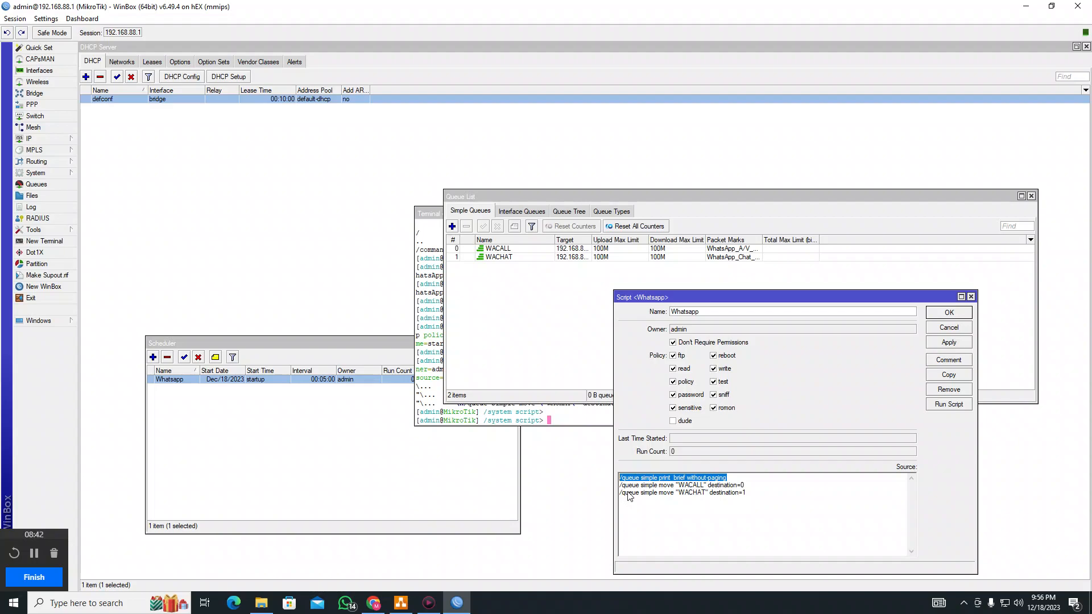
left_click_drag(624, 489, 671, 488)
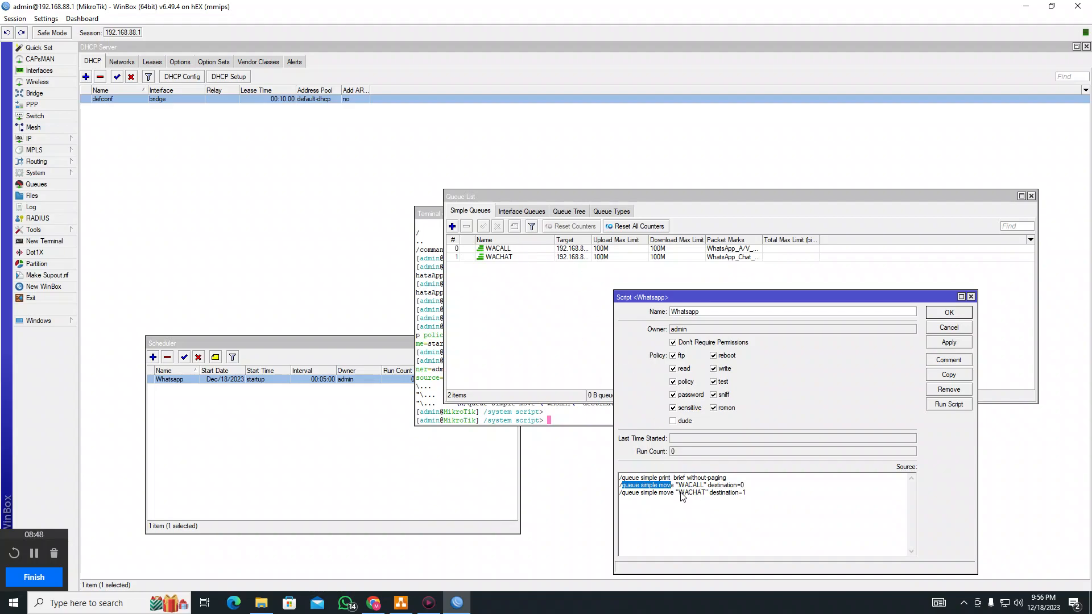
left_click_drag(680, 487, 748, 490)
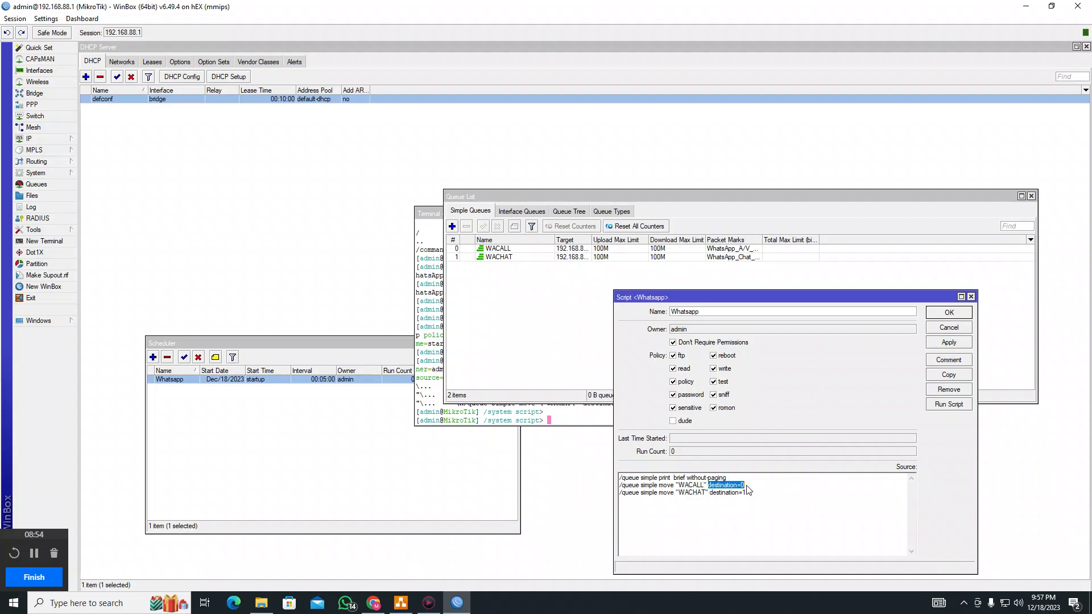
left_click_drag(621, 497, 674, 496)
left_click(680, 495)
left_click_drag(680, 494, 750, 495)
left_click(503, 252)
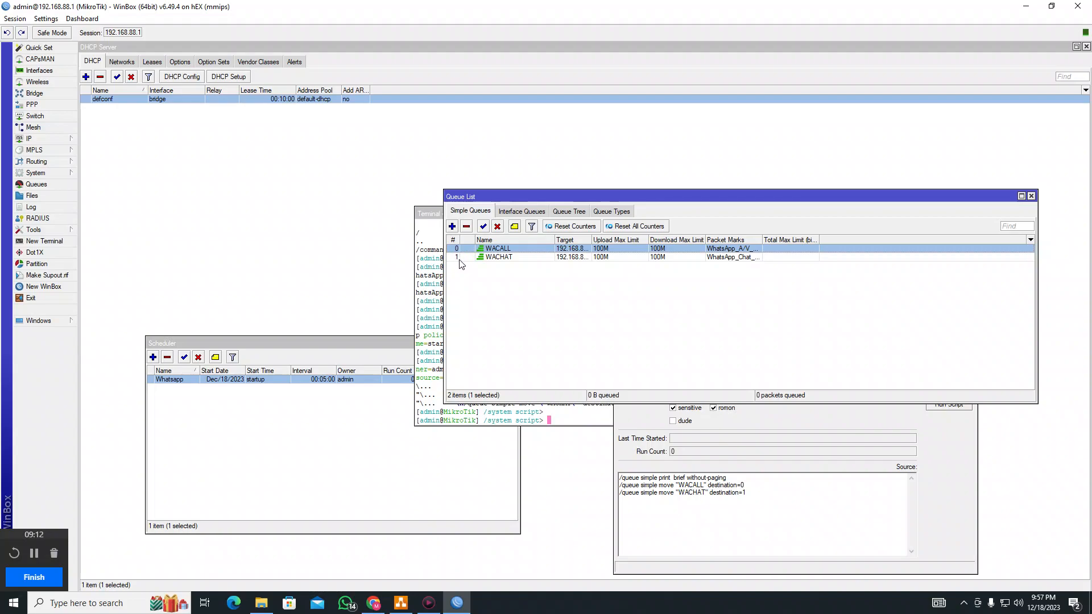
Widen the Target column and move WACHAT above WACALL in the queue list
left_click(583, 317)
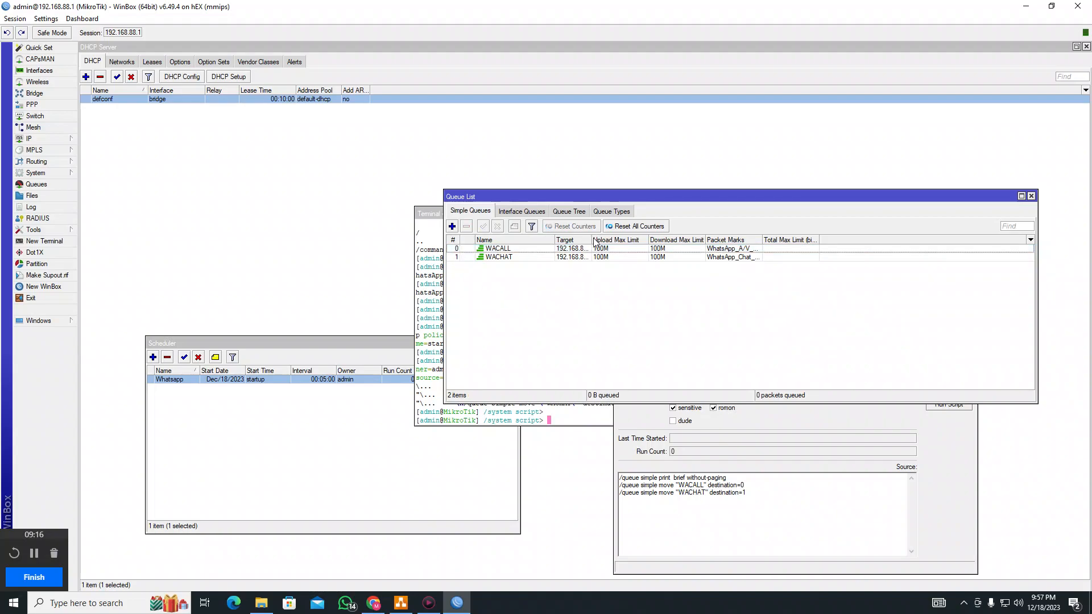
left_click_drag(591, 239, 645, 239)
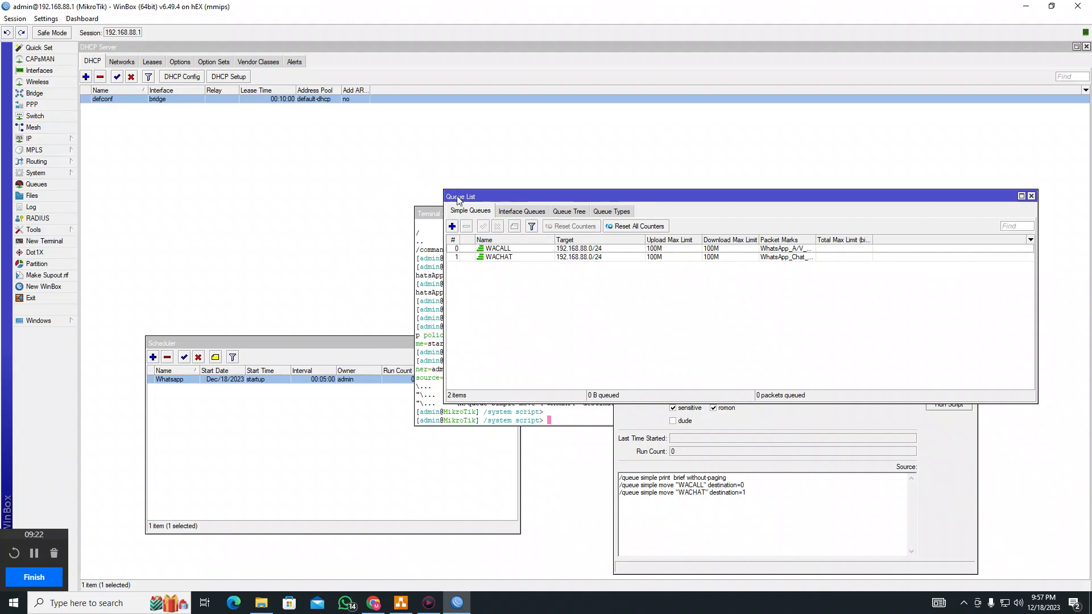
left_click(467, 249)
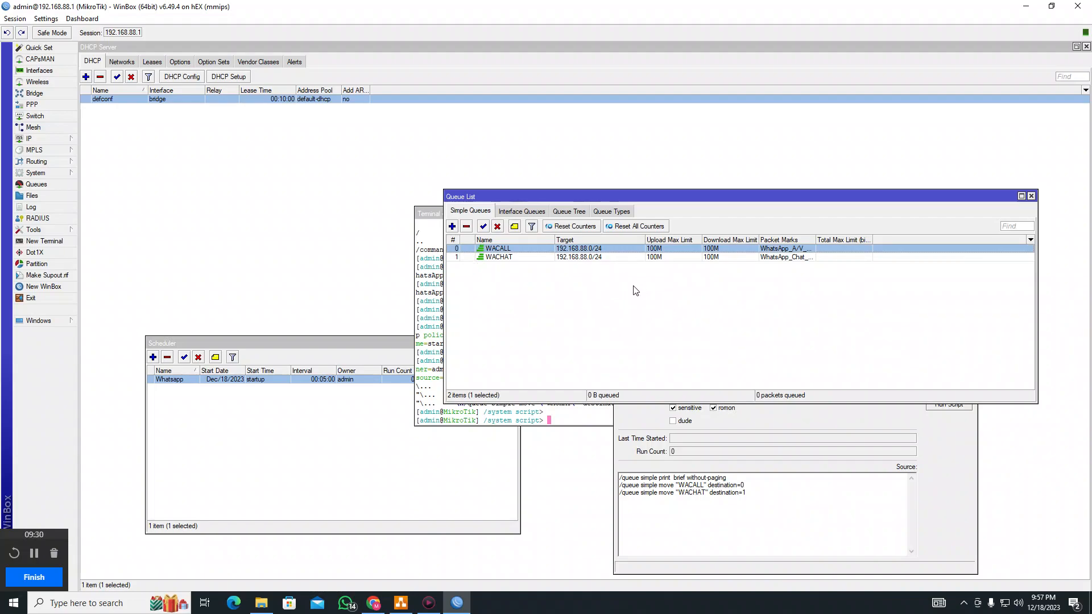
left_click(497, 257)
left_click(497, 249)
left_click(498, 257)
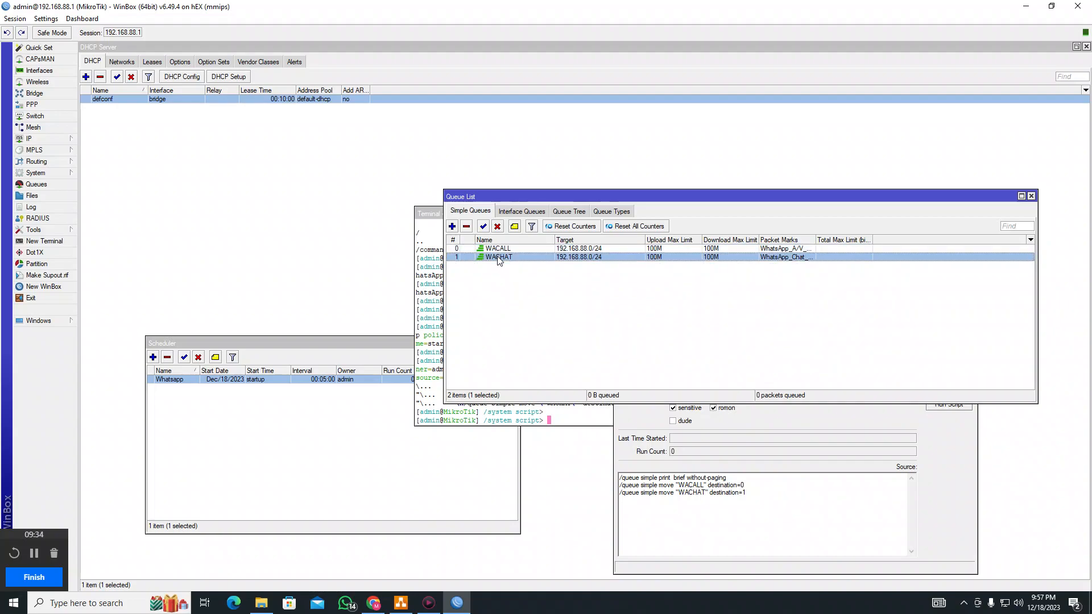
left_click(573, 295)
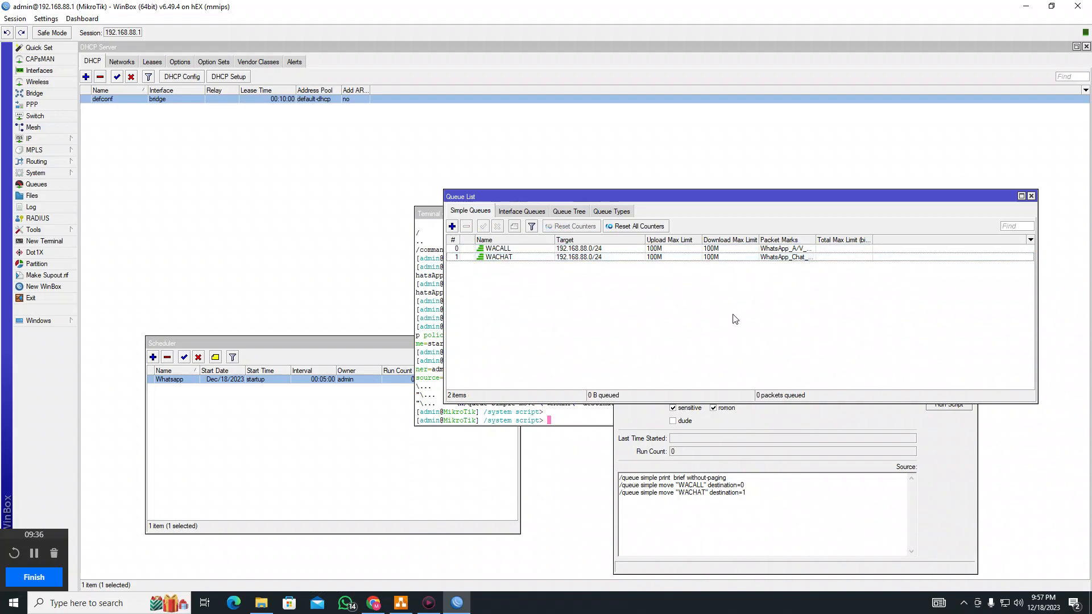
left_click(506, 257)
left_click_drag(506, 257, 504, 249)
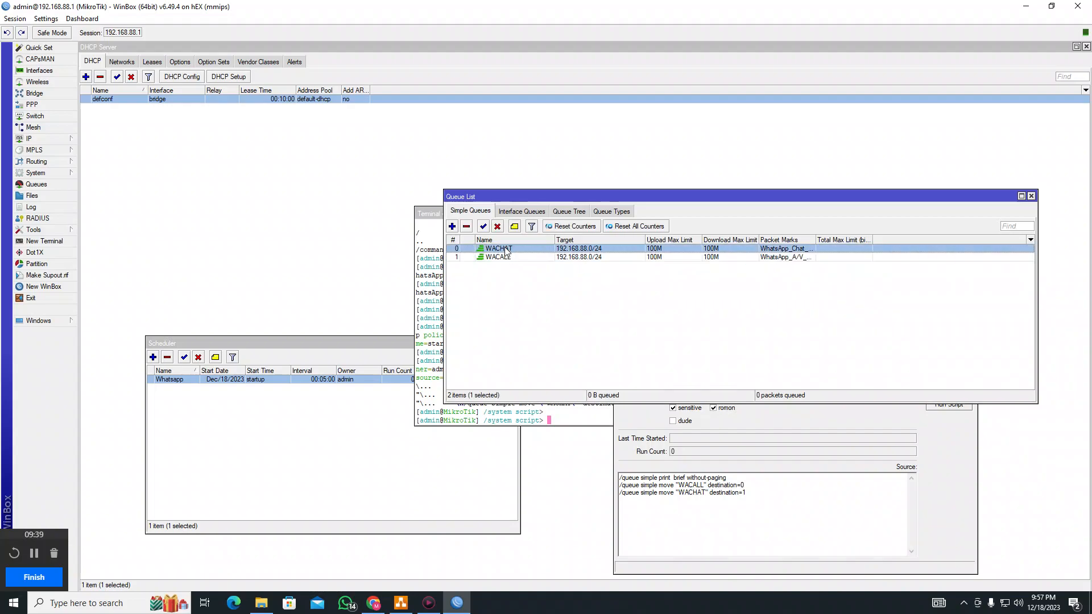
Add a simple queue named TEST RULE and move it to the top of the list
left_click(452, 226)
left_click(434, 247)
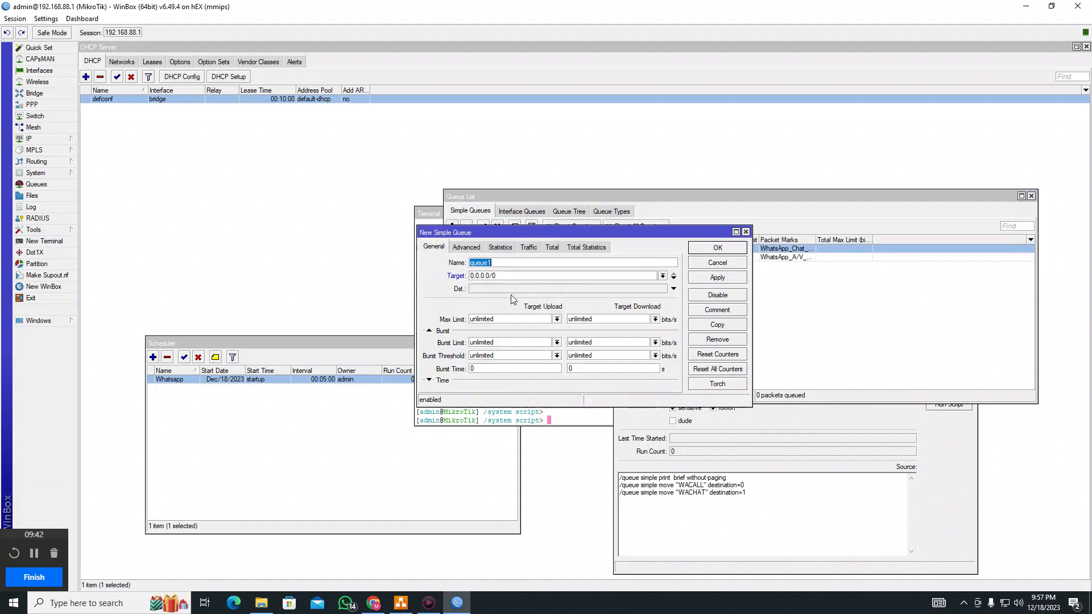
type("TE")
key("Return")
left_click_drag(537, 266, 534, 243)
left_click(569, 320)
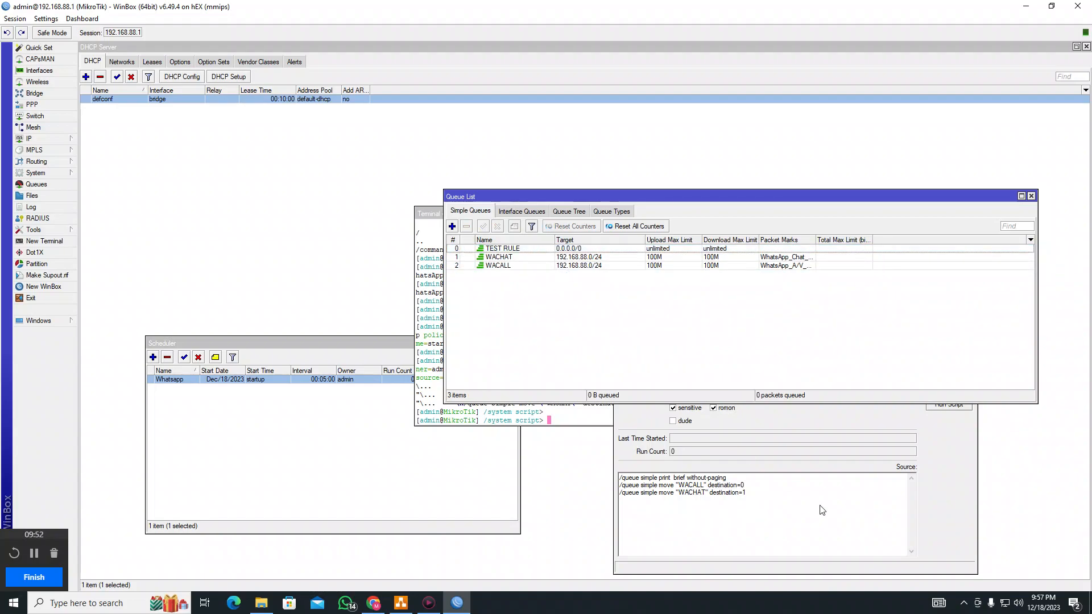
Close the Whatsapp script settings and move the Script List window lower left
left_click(821, 519)
left_click(948, 312)
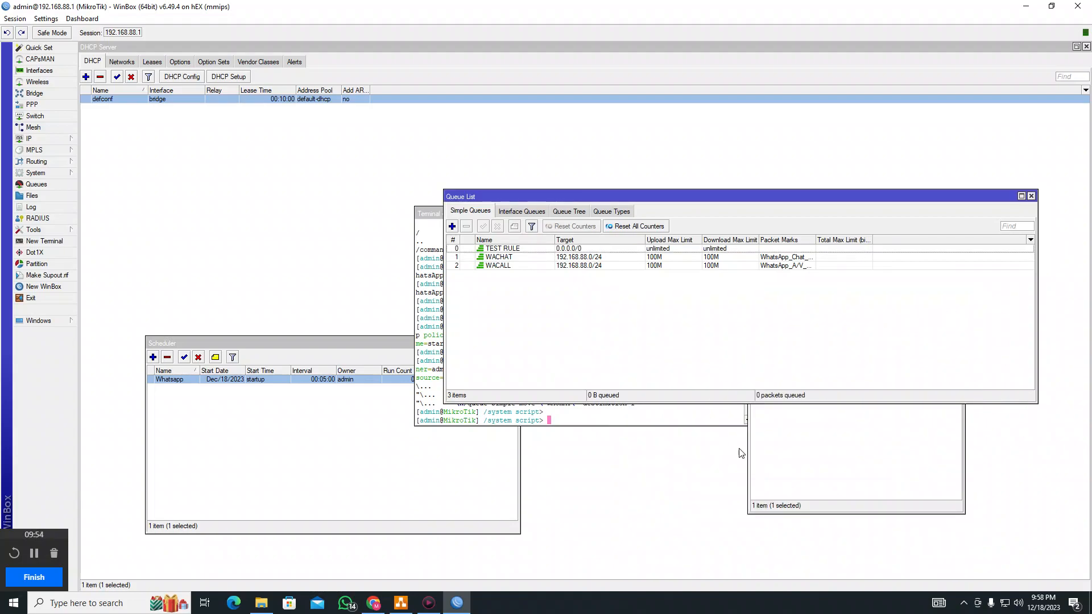
left_click(809, 469)
left_click_drag(843, 317, 812, 400)
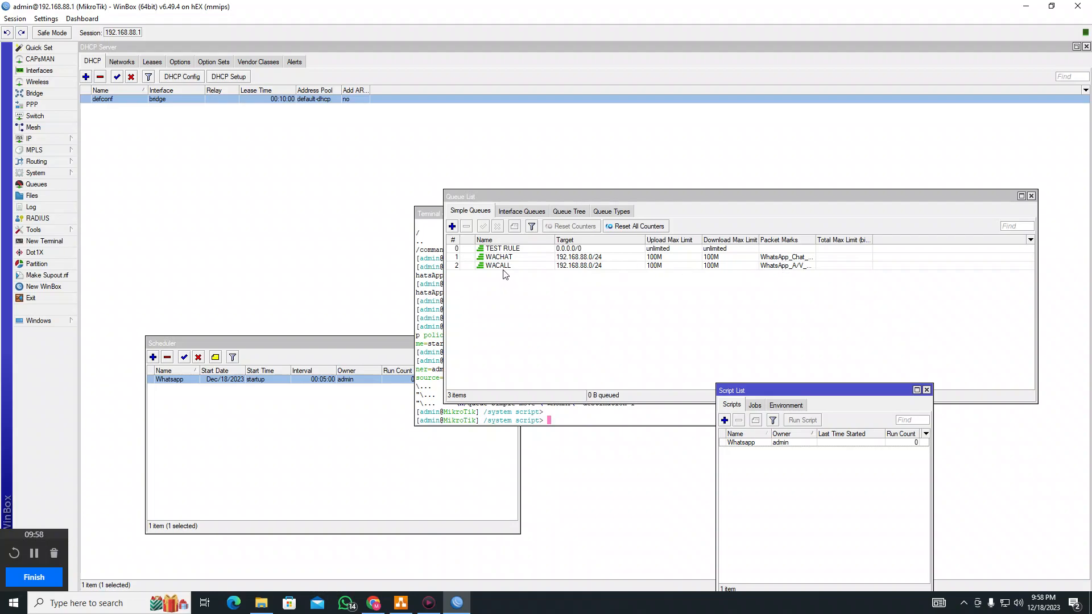
Move TEST RULE to the top of the simple queues
left_click(911, 445)
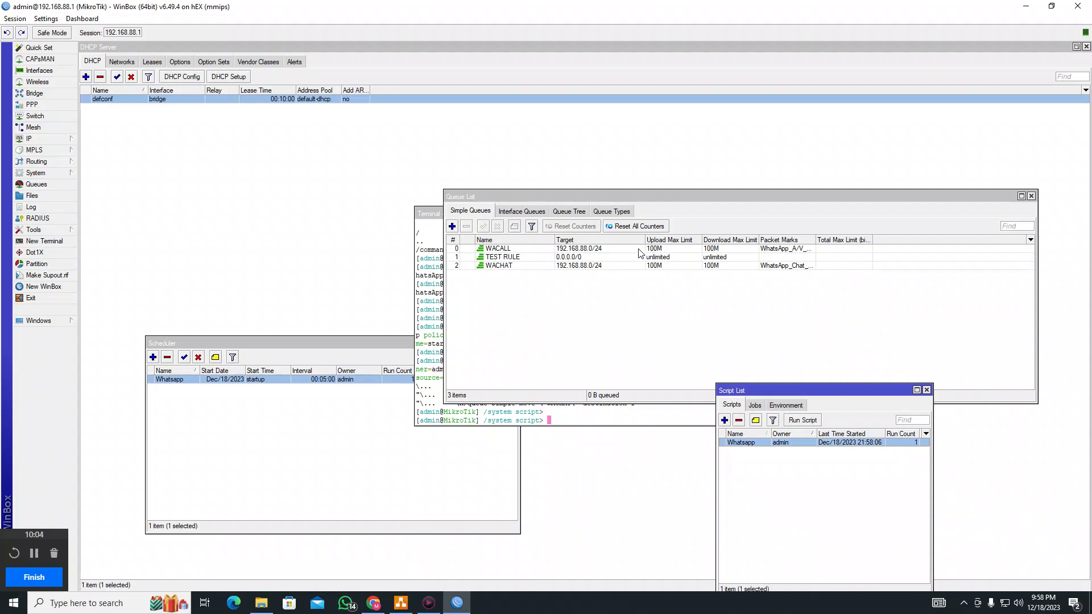
left_click(567, 266)
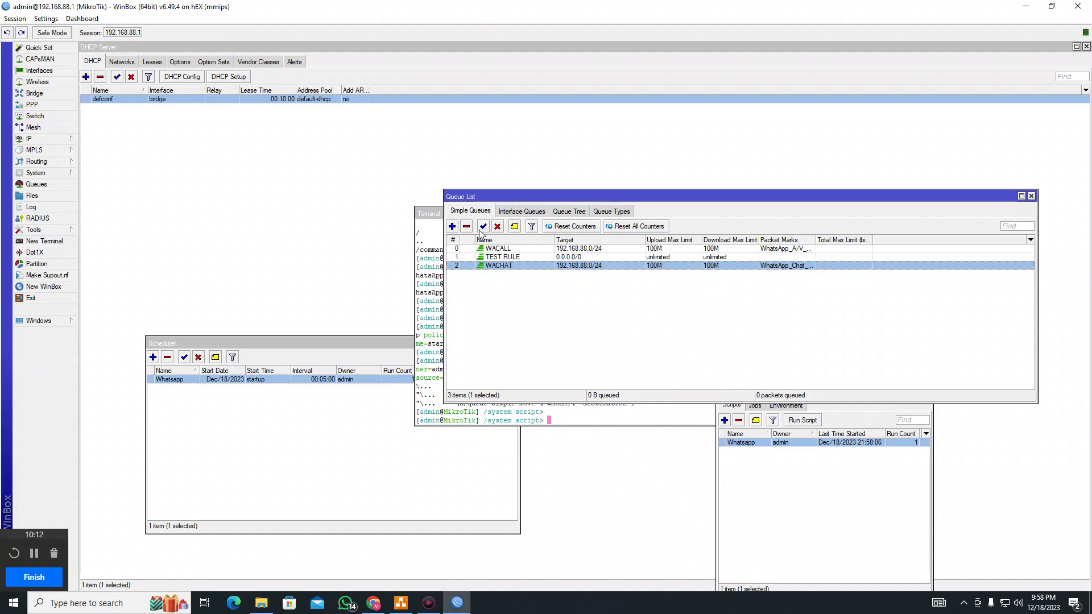
left_click_drag(516, 260, 514, 245)
left_click(629, 381)
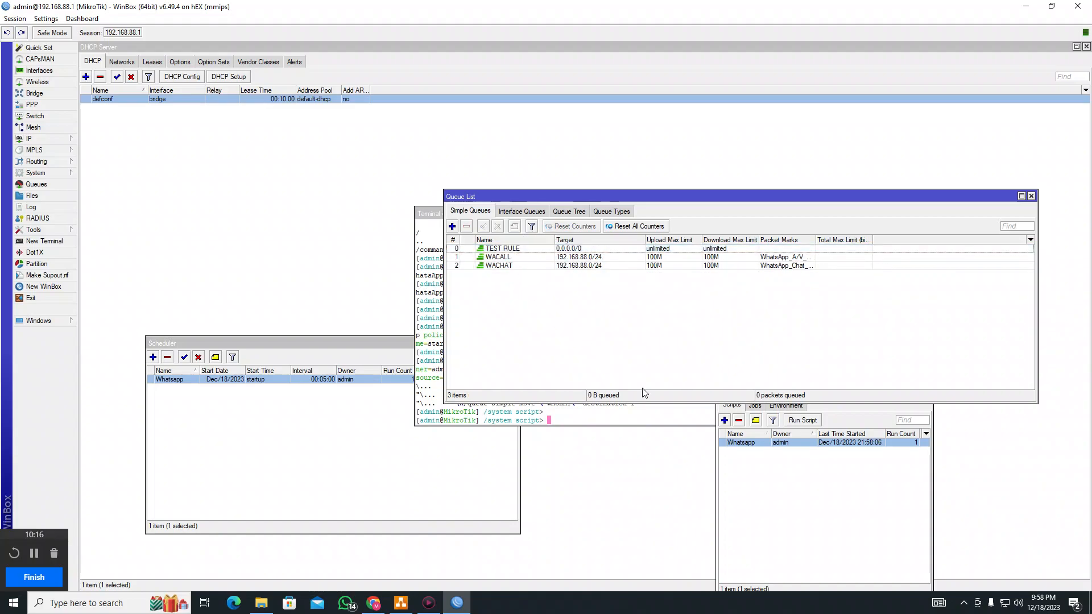
Run the Whatsapp script twice and check WACHAT and WACALL now sit above TEST RULE
left_click(819, 537)
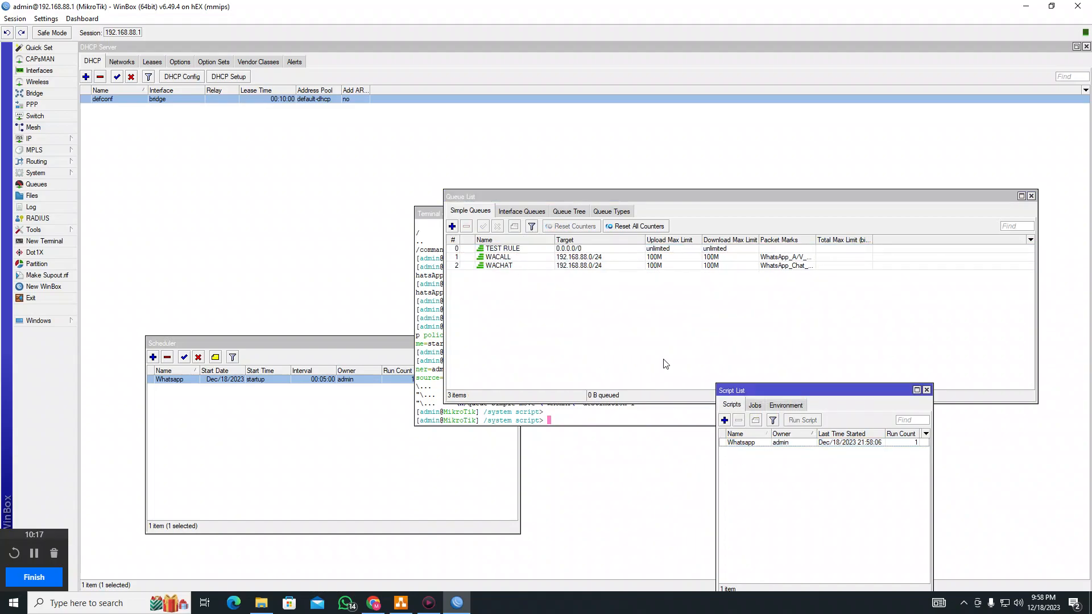
left_click(814, 443)
left_click(808, 422)
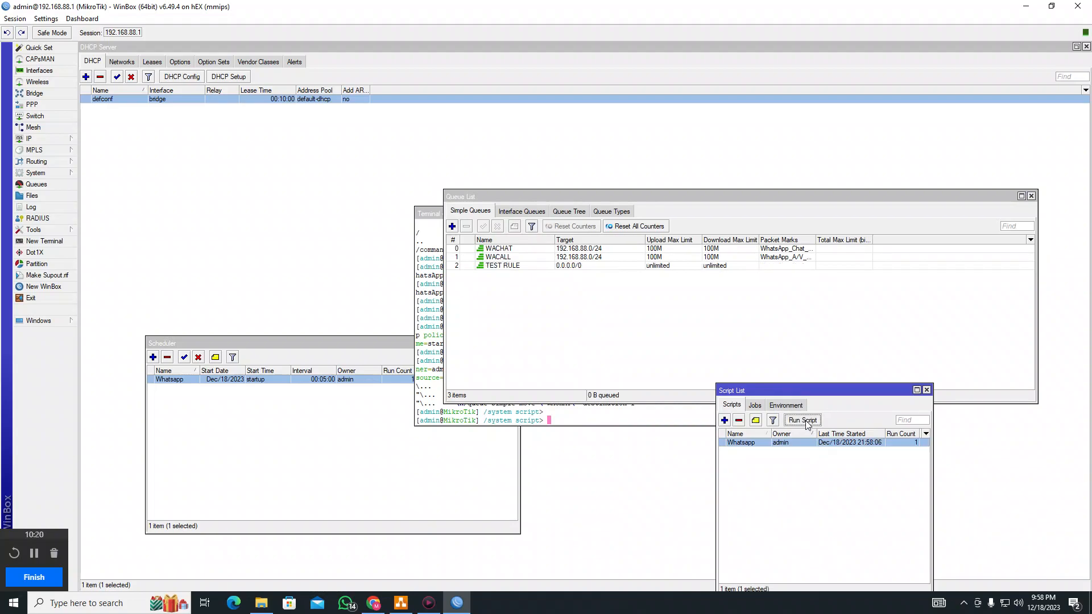
left_click(807, 422)
left_click(514, 259)
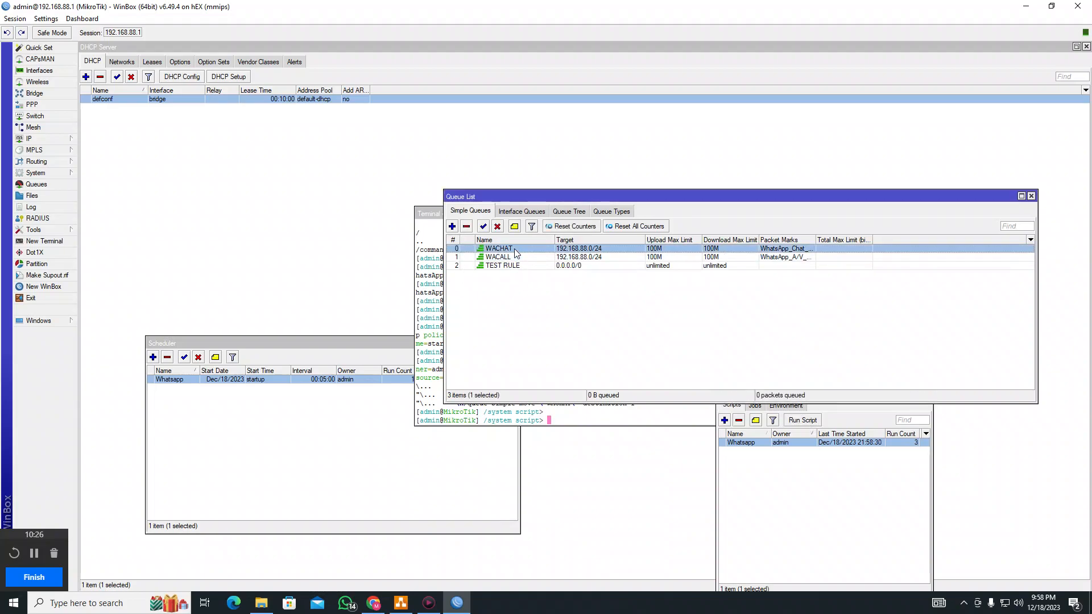
Retype the final L of WACALL in the Whatsapp script source and apply the edit
double_click(877, 444)
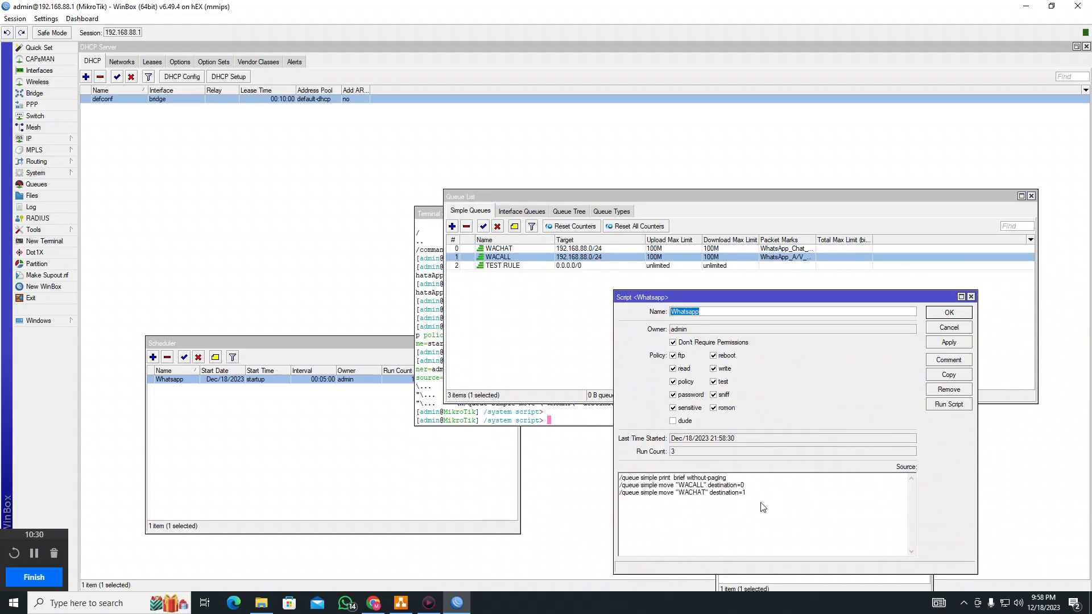
left_click(704, 486)
key("BackSpace")
type("L")
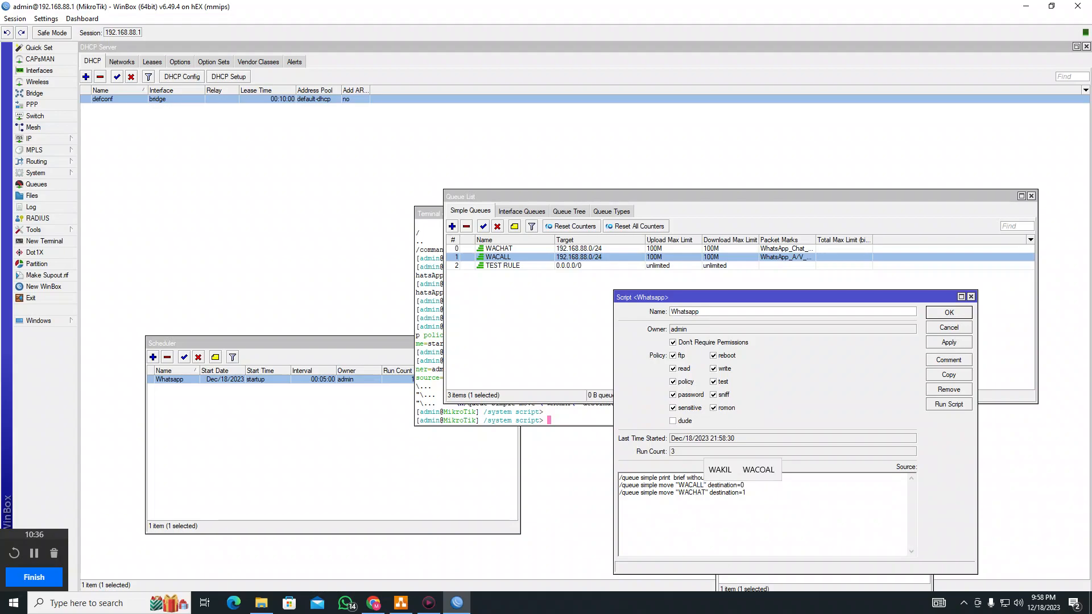
left_click(856, 528)
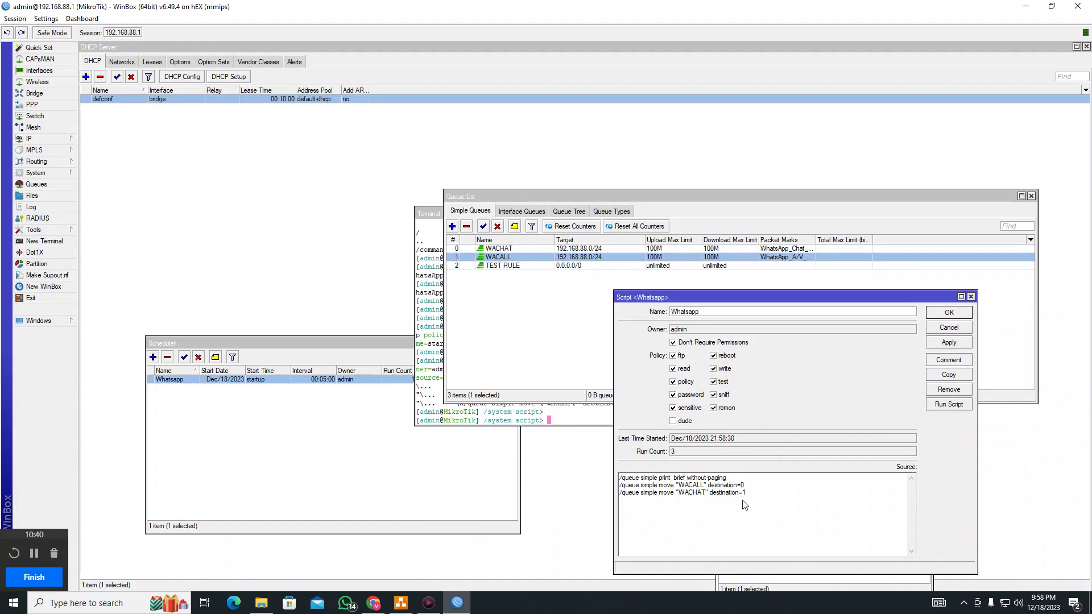
left_click(959, 343)
Run the edited Whatsapp script twice, then close the script editor
left_click(953, 409)
left_click(954, 405)
left_click_drag(707, 315, 652, 314)
left_click(34, 553)
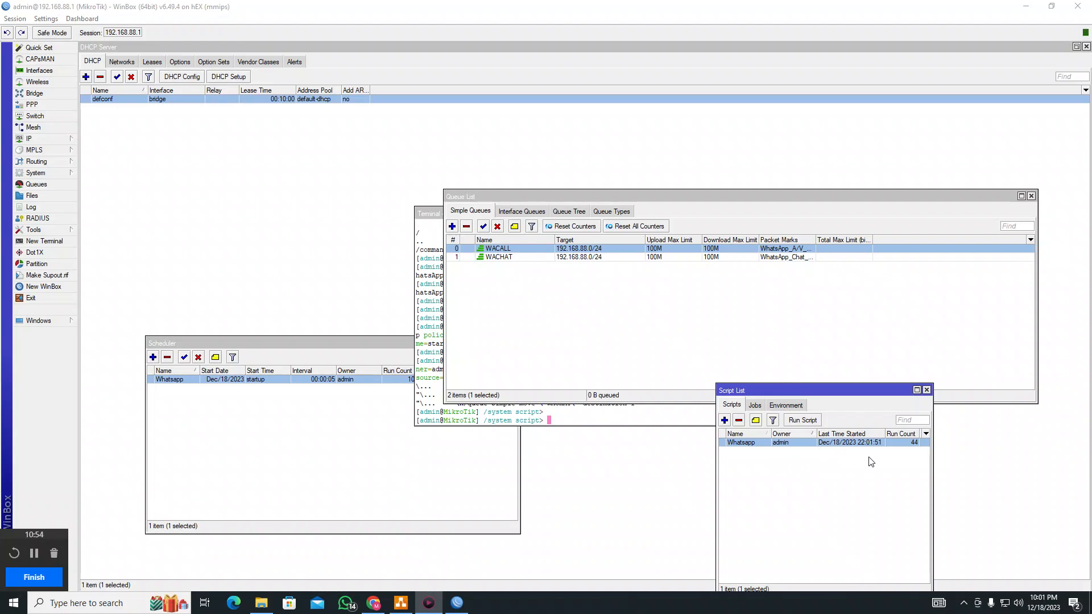
Check the scheduler, widen Packet Marks, and view the WACALL queue's live traffic
left_click(327, 382)
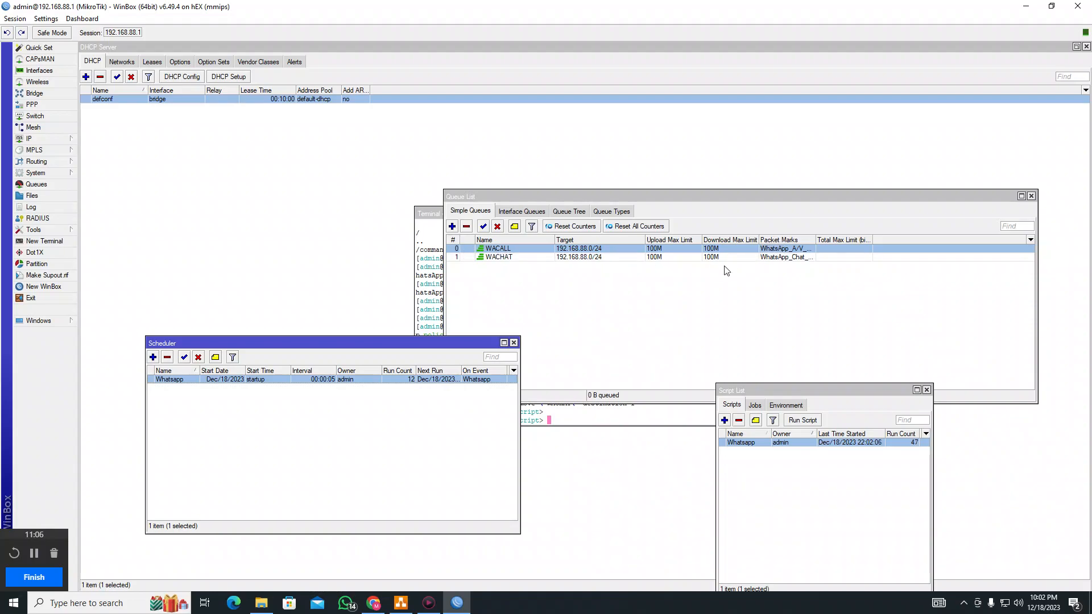
left_click_drag(817, 239, 886, 240)
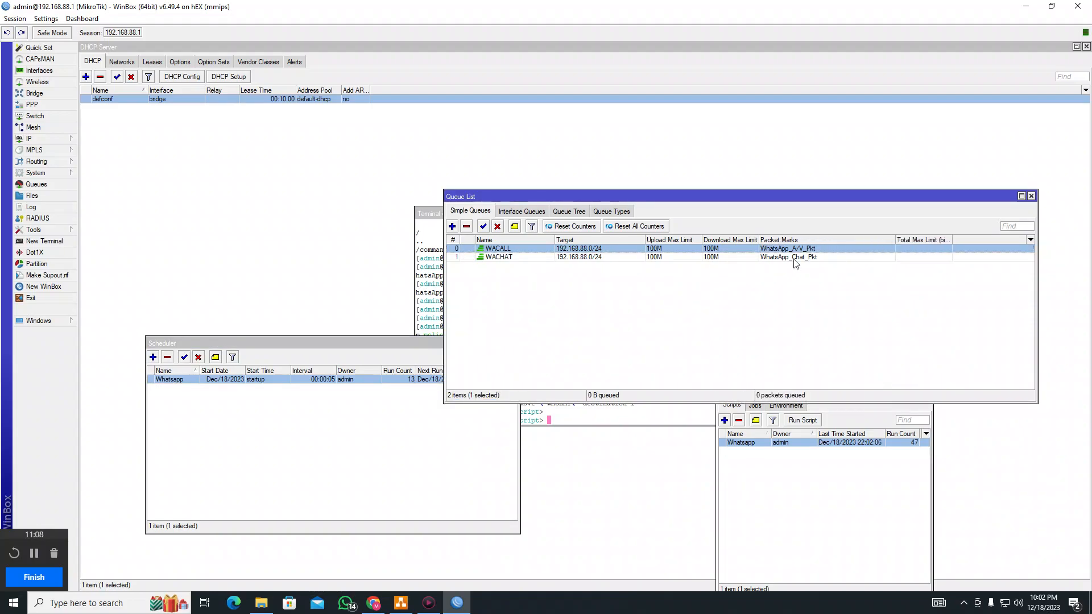
double_click(742, 249)
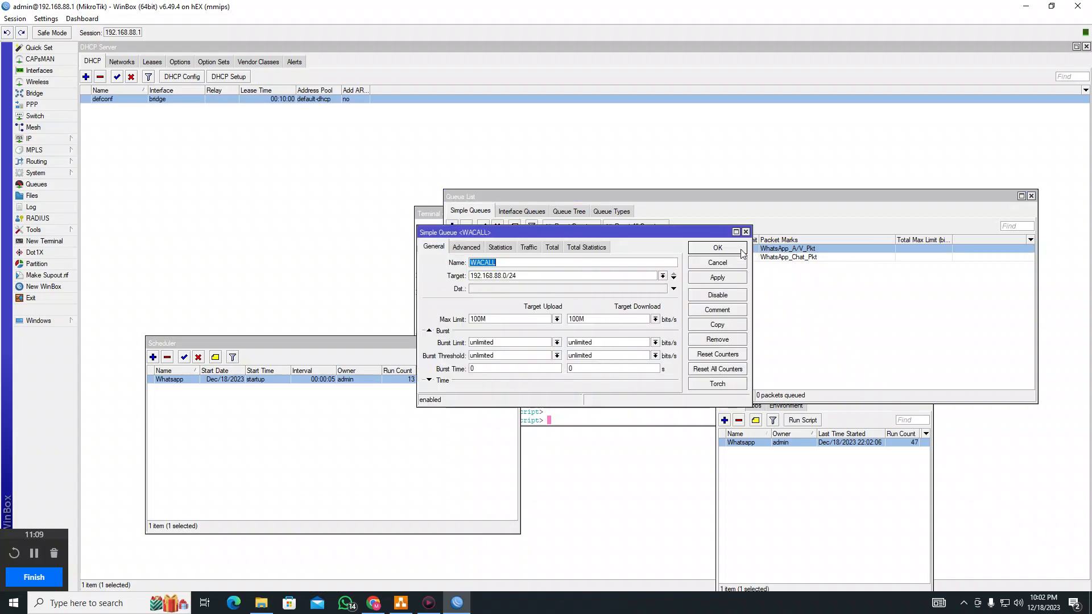
left_click(535, 245)
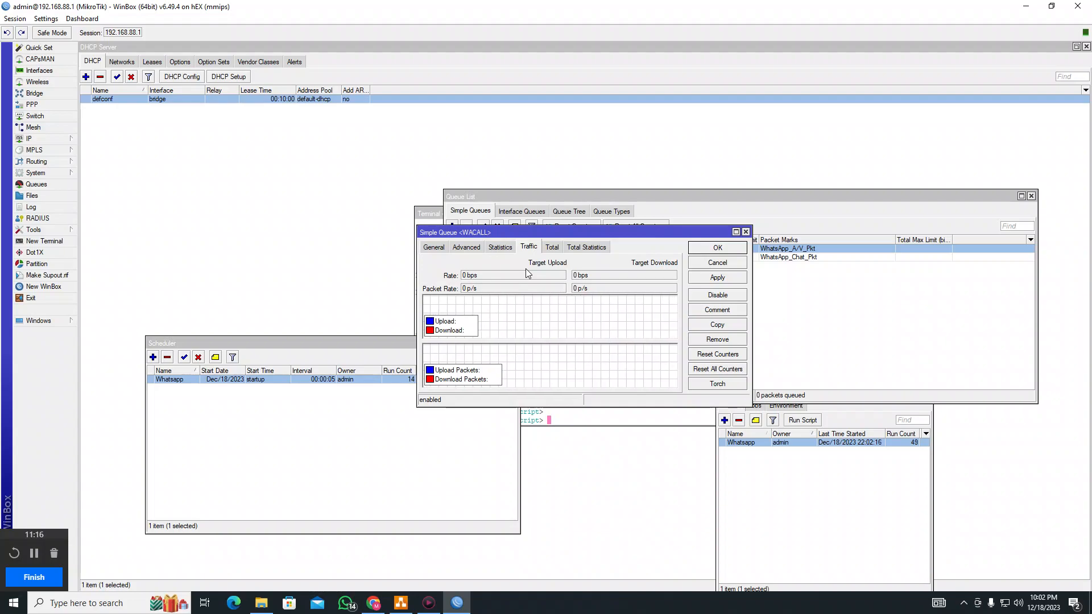
Briefly open WhatsApp to generate traffic, then switch to the draw.io diagram
left_click(348, 605)
left_click(348, 606)
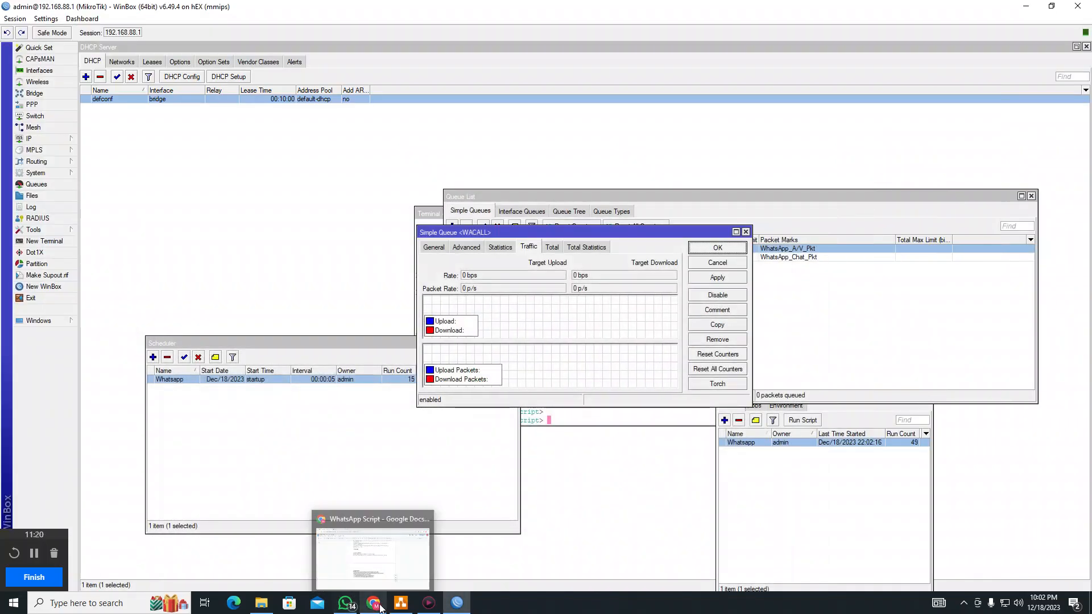
left_click(402, 605)
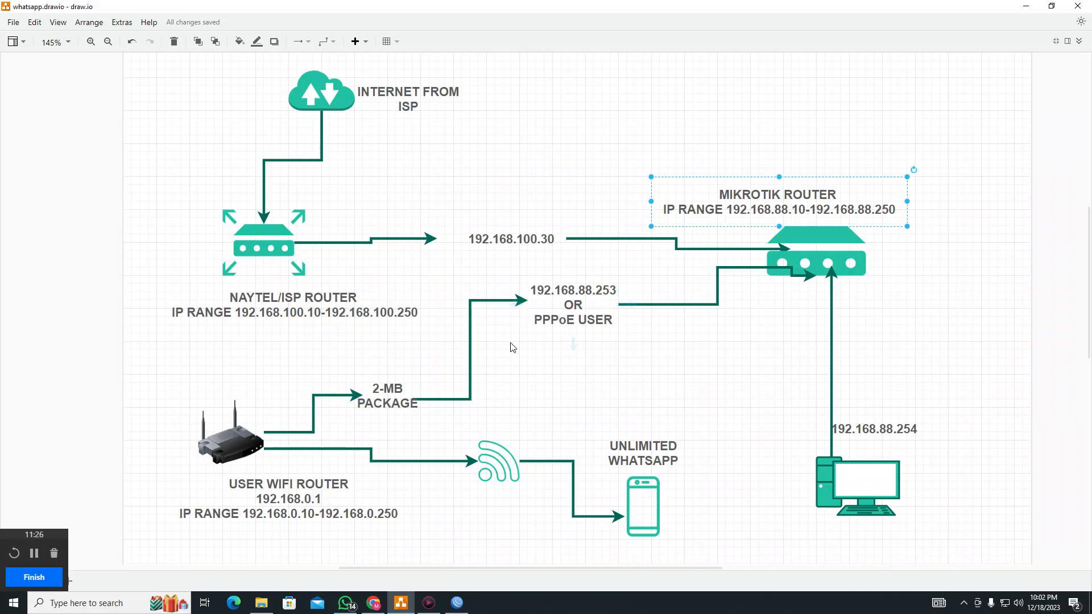
Point out the user WiFi router and unlimited WhatsApp phone, then return to WinBox's queue list
left_click(227, 444)
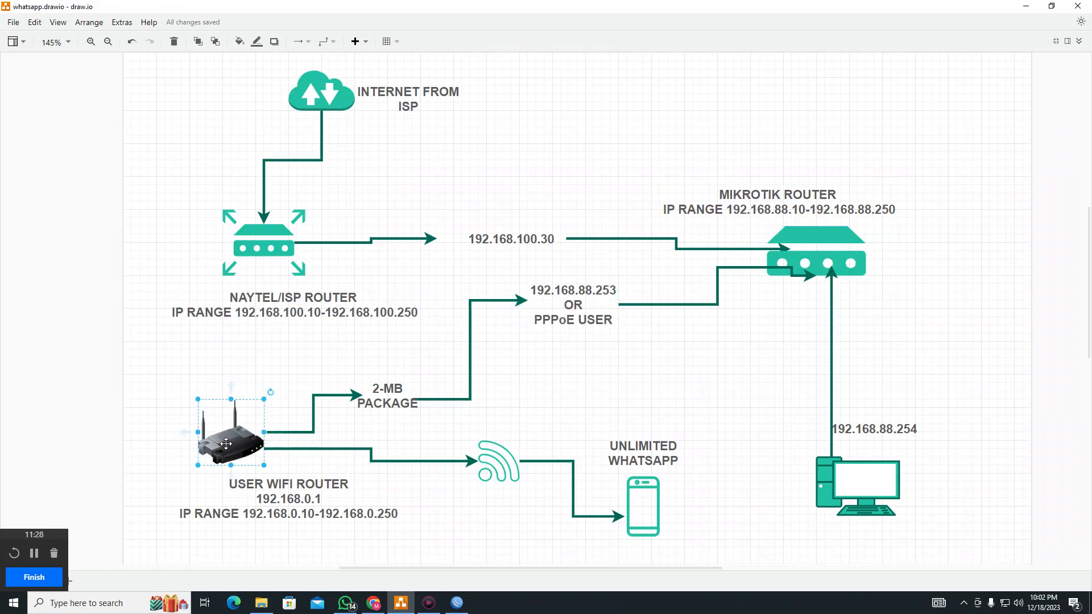
left_click(636, 504)
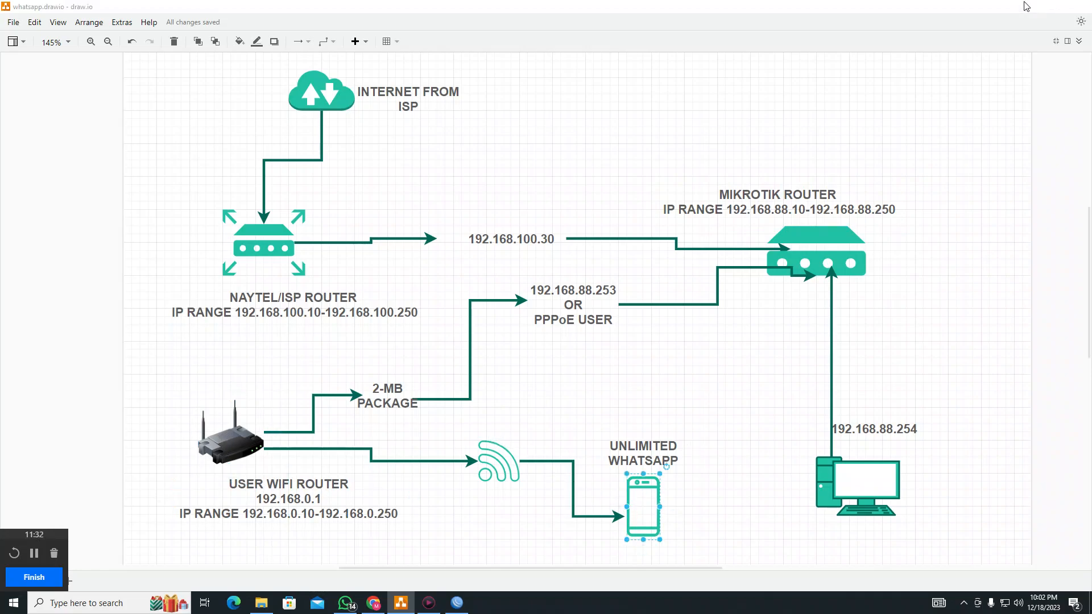
left_click(1027, 6)
left_click(820, 326)
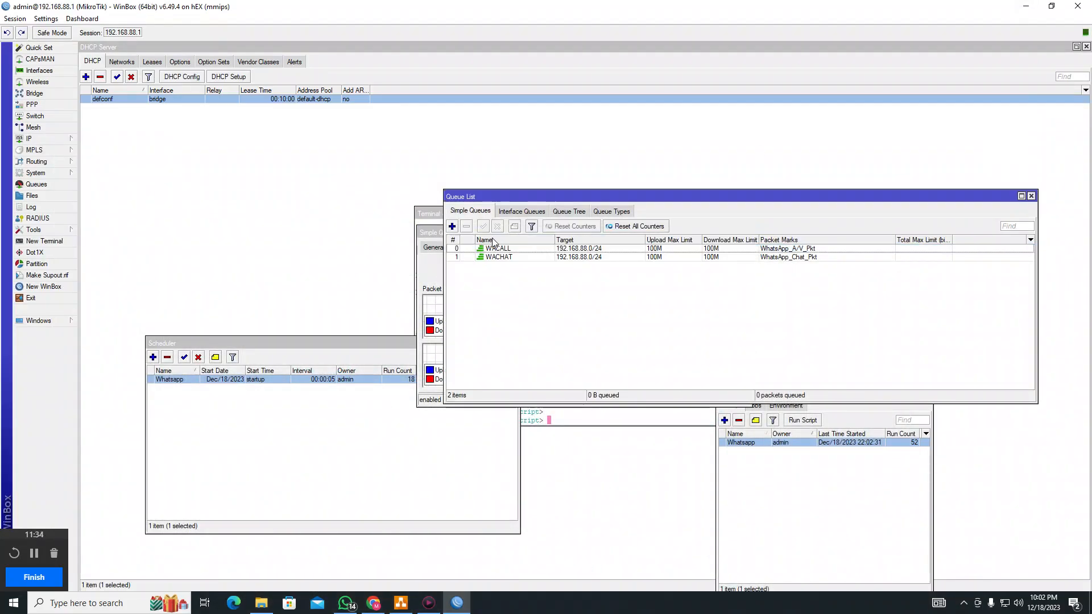
Add a new simple queue named WIFI ROUTER HOME targeting 192.168.88.253
left_click(453, 227)
key("Tab")
type("192.168.88.253")
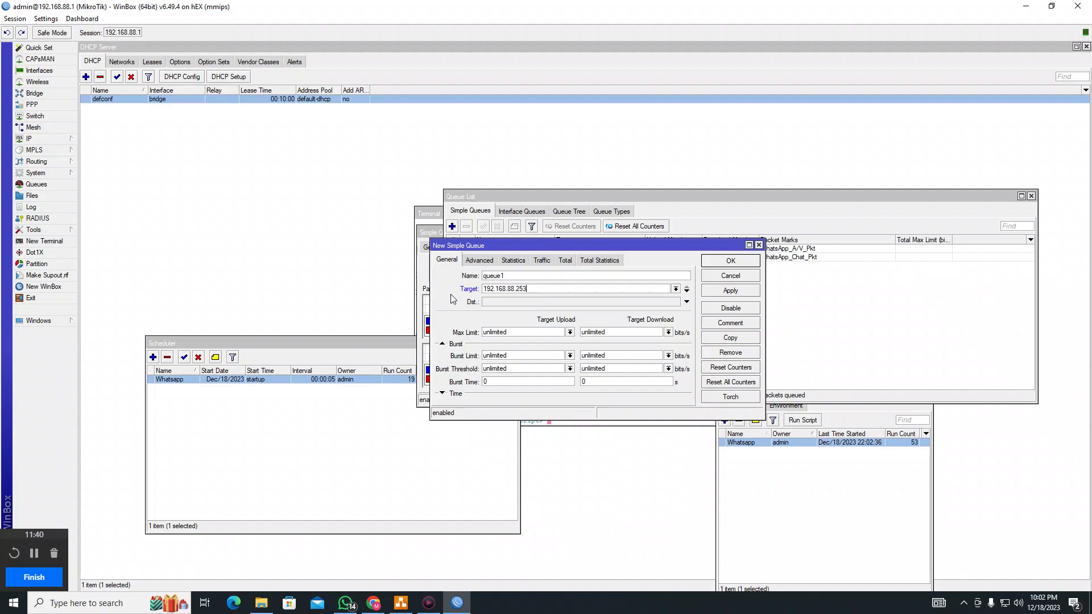
double_click(522, 276)
type("homw ")
type("WIFI ROUTER HOME")
Set the queue's Max Limit to 2M upload and 2M download
left_click(570, 332)
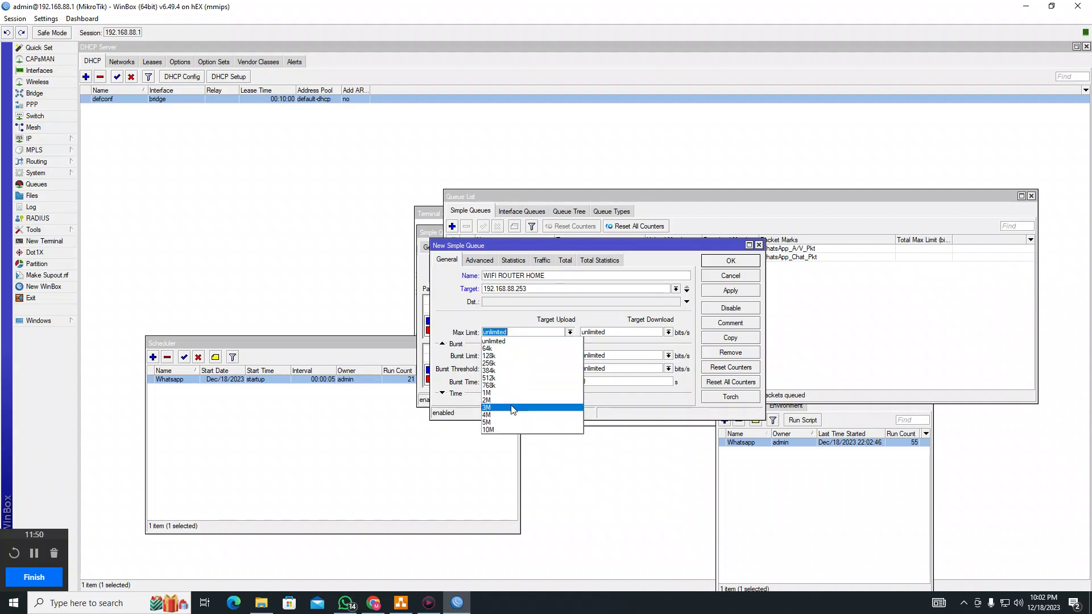
left_click(487, 400)
left_click(668, 332)
left_click(669, 333)
left_click(668, 333)
left_click(625, 402)
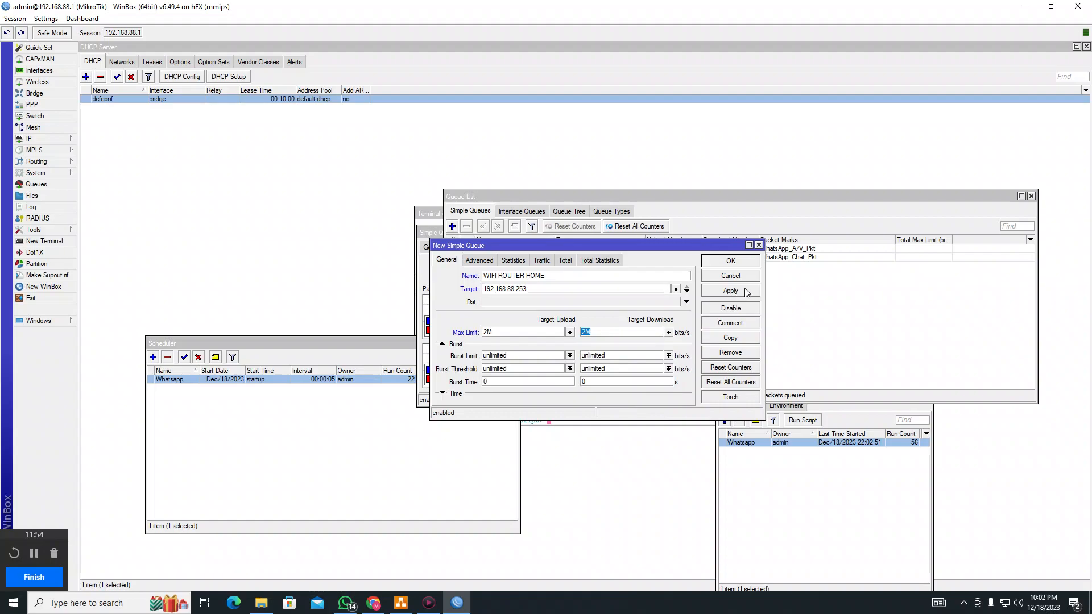
Set Limit At to 2M/2M, apply, and watch the queue's live traffic rates
left_click(487, 260)
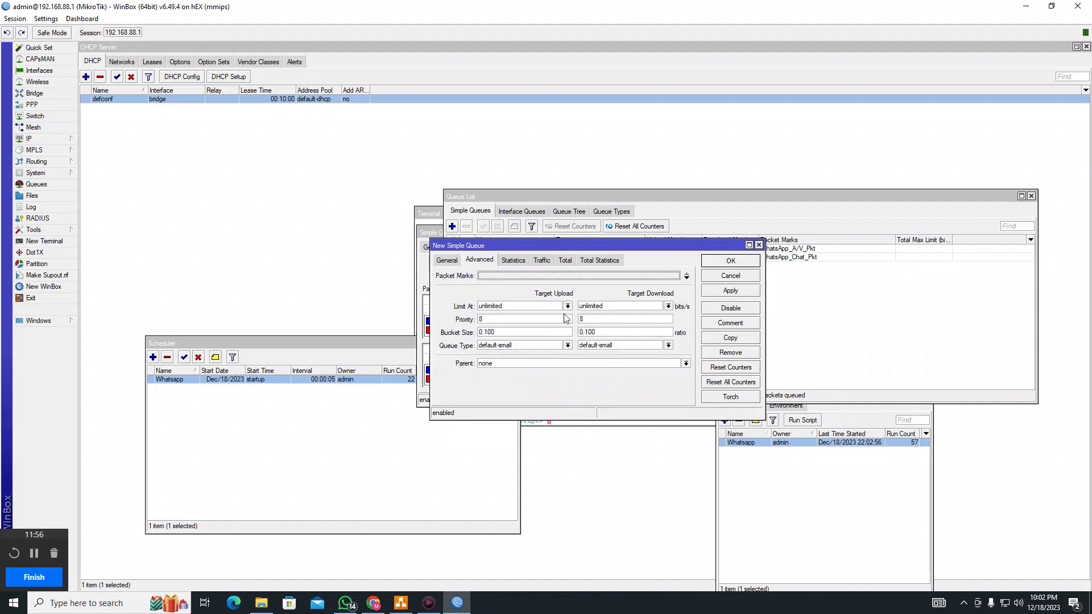
left_click(568, 306)
left_click(524, 382)
left_click(668, 306)
left_click(607, 376)
left_click(731, 291)
left_click(542, 260)
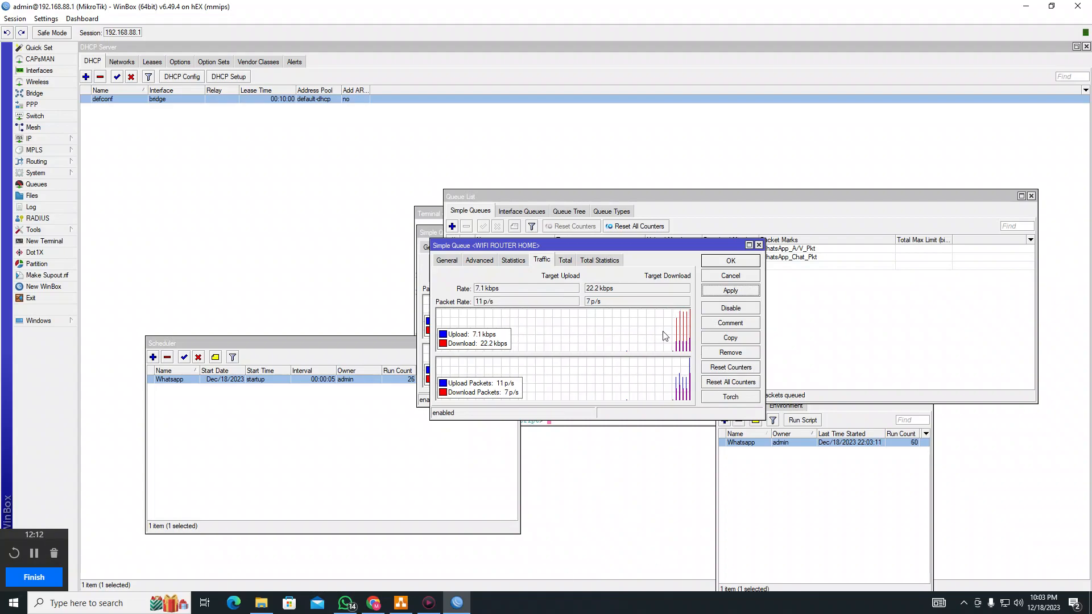
Look up the 192.168.88.254 lease in the DHCP server leases
left_click(37, 140)
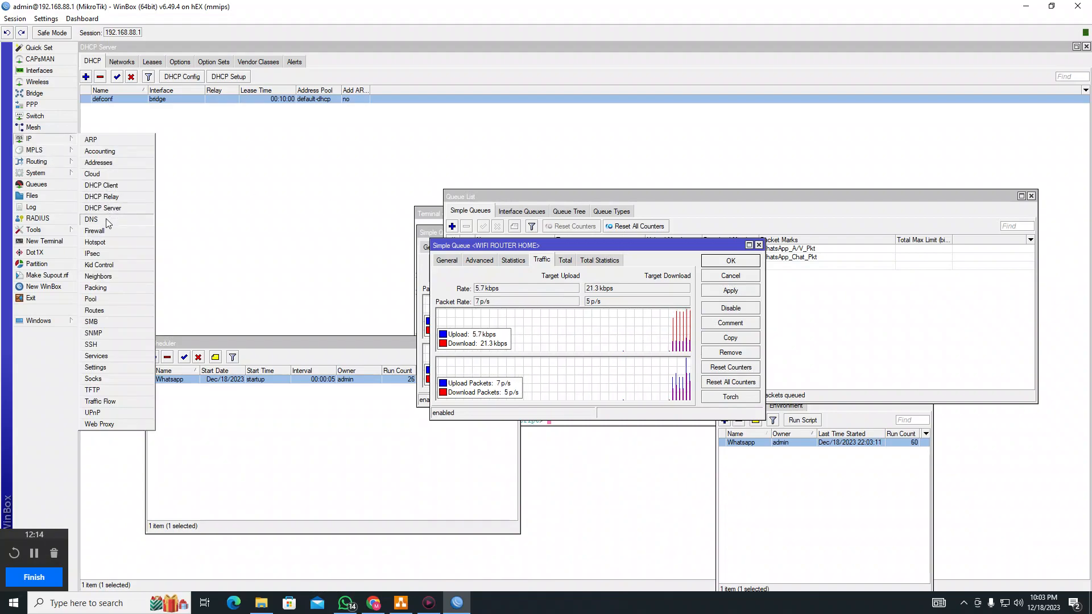
left_click(109, 212)
left_click(159, 62)
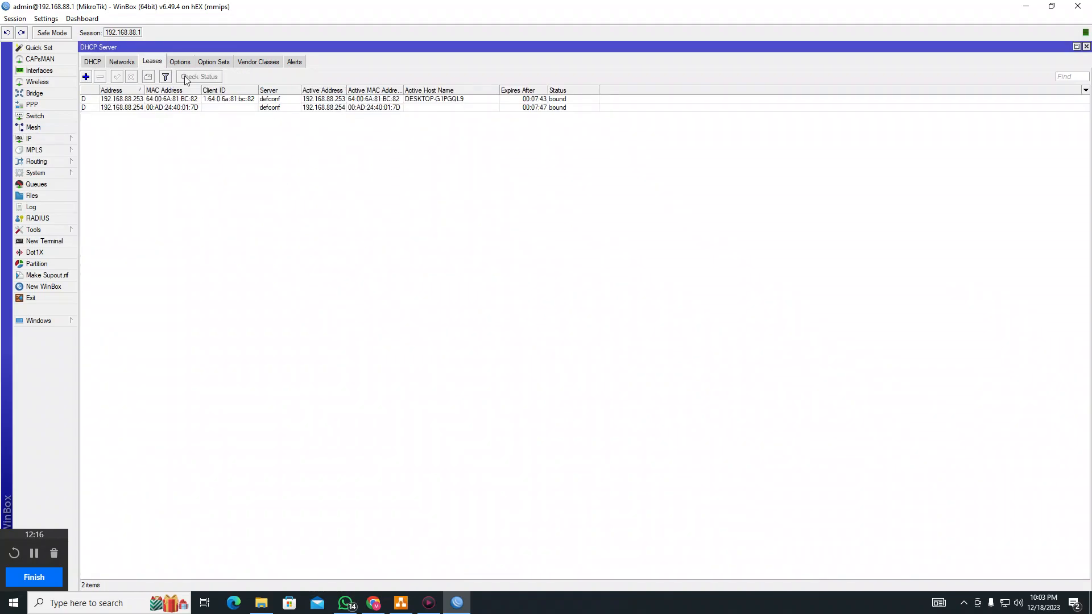
left_click(370, 109)
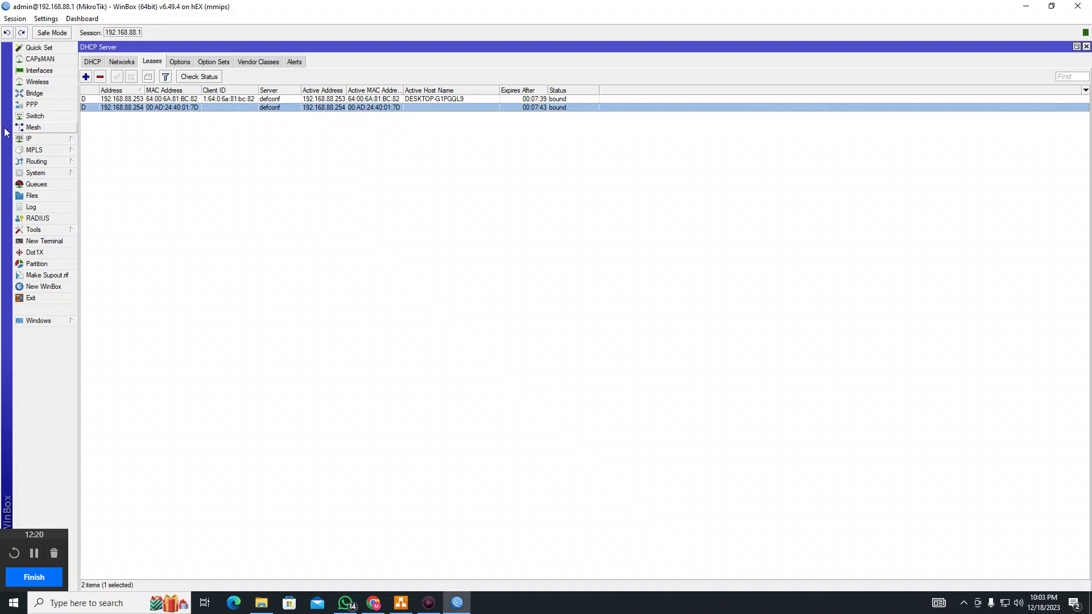
Point the WIFI ROUTER HOME queue's target to 192.168.88.254 and save it
left_click(36, 185)
double_click(540, 266)
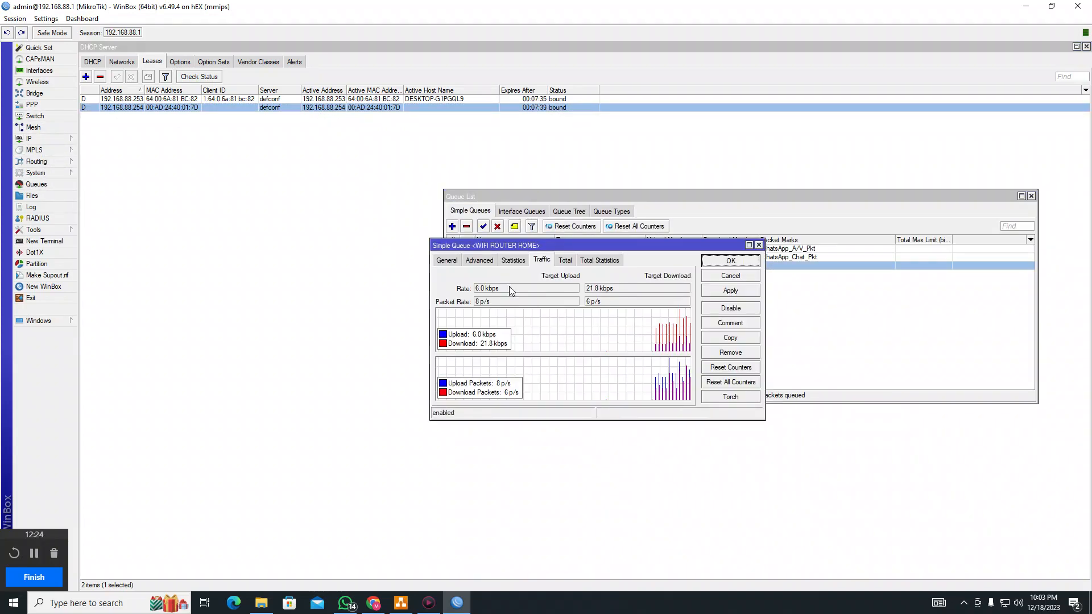
left_click(446, 263)
left_click(541, 290)
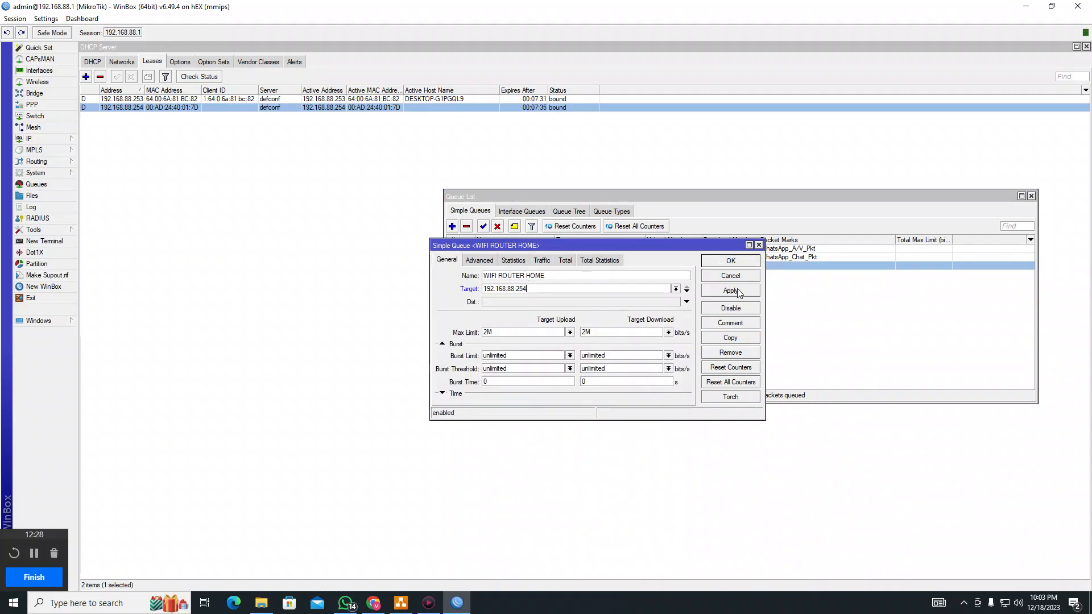
left_click(736, 261)
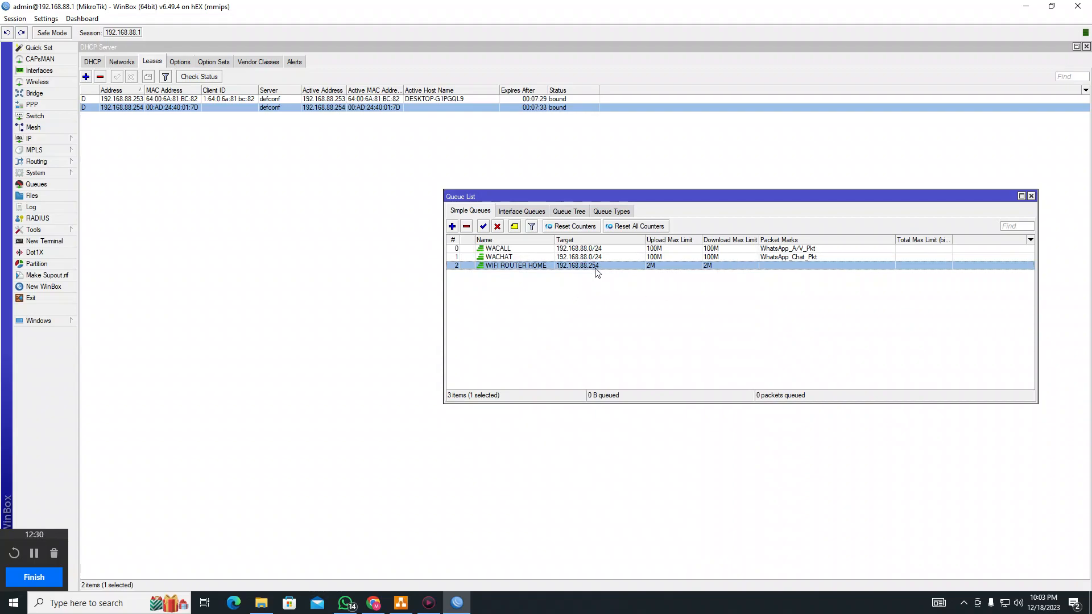
In the browser's D-Link router page, submit the admin password to log in
left_click(371, 605)
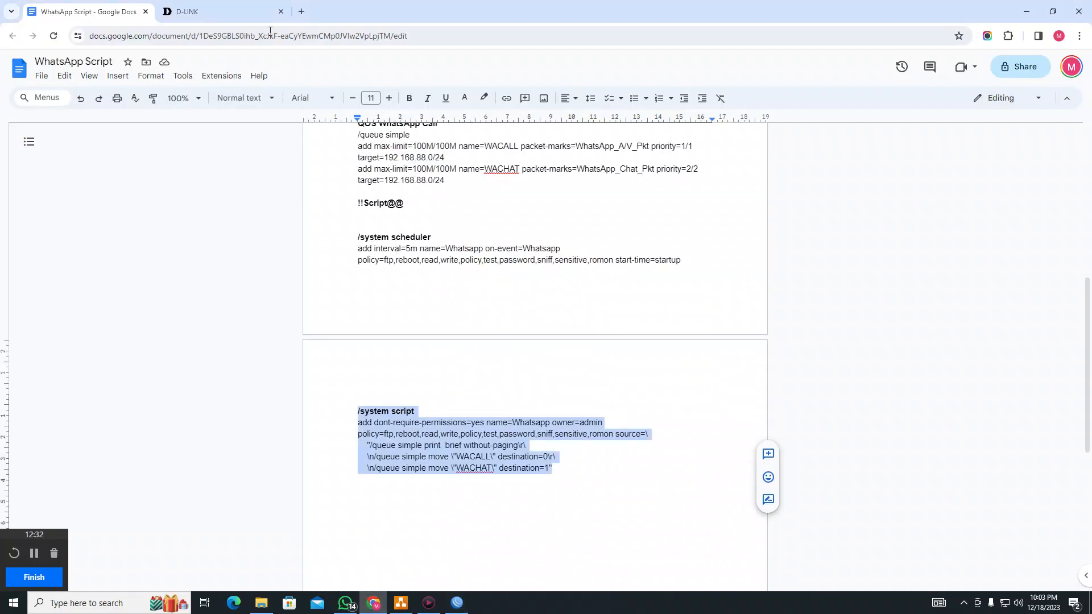
left_click(243, 17)
left_click(562, 192)
type("•••")
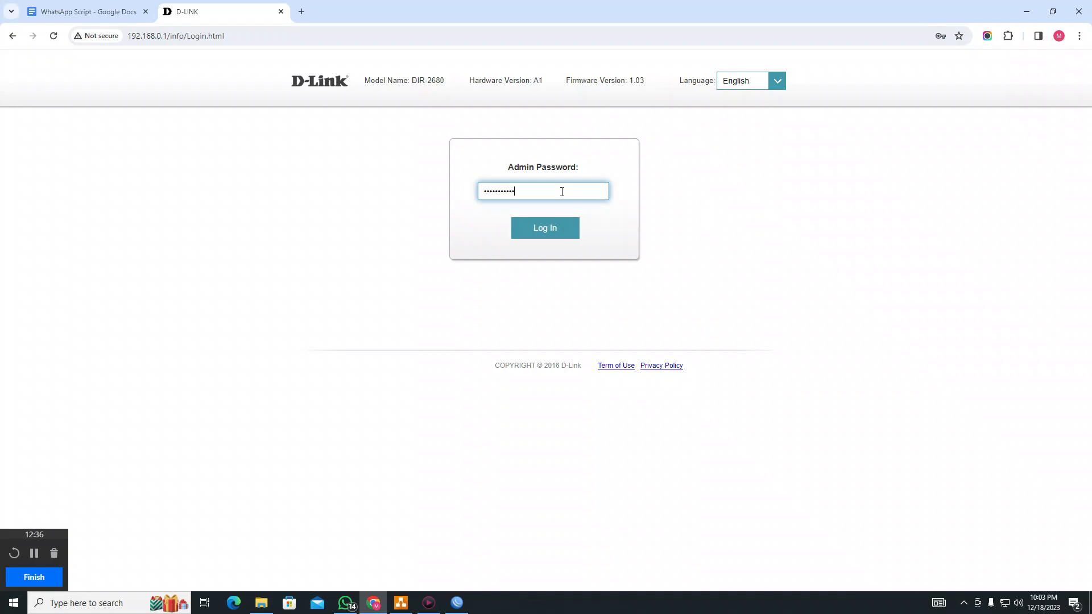
key("Return")
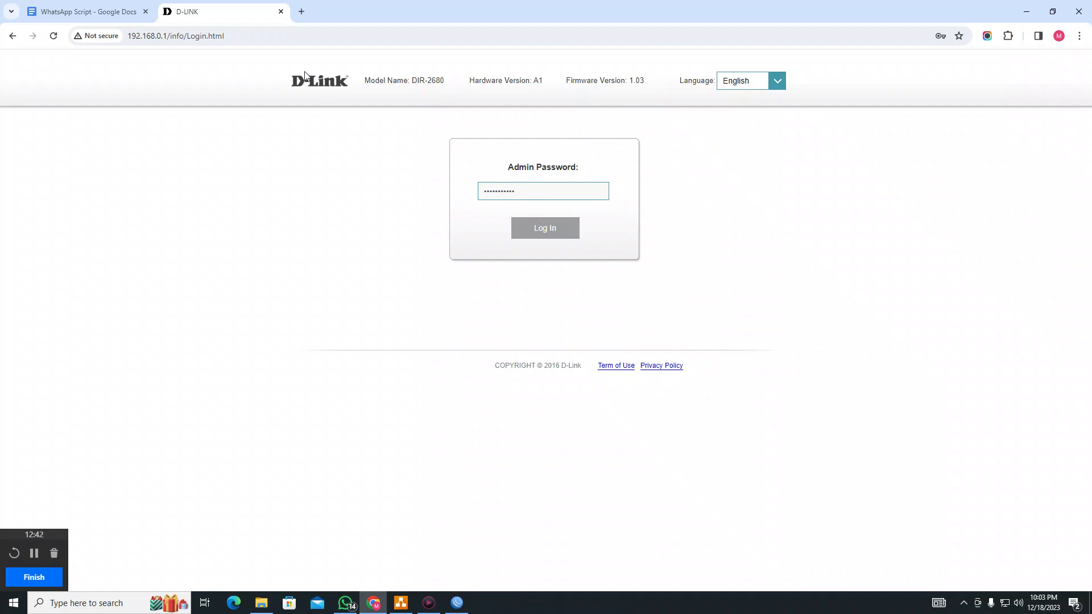
Reconnect the computer to SYSLINK LAB WIFI and reload the D-Link login page
left_click(256, 36)
key("Return")
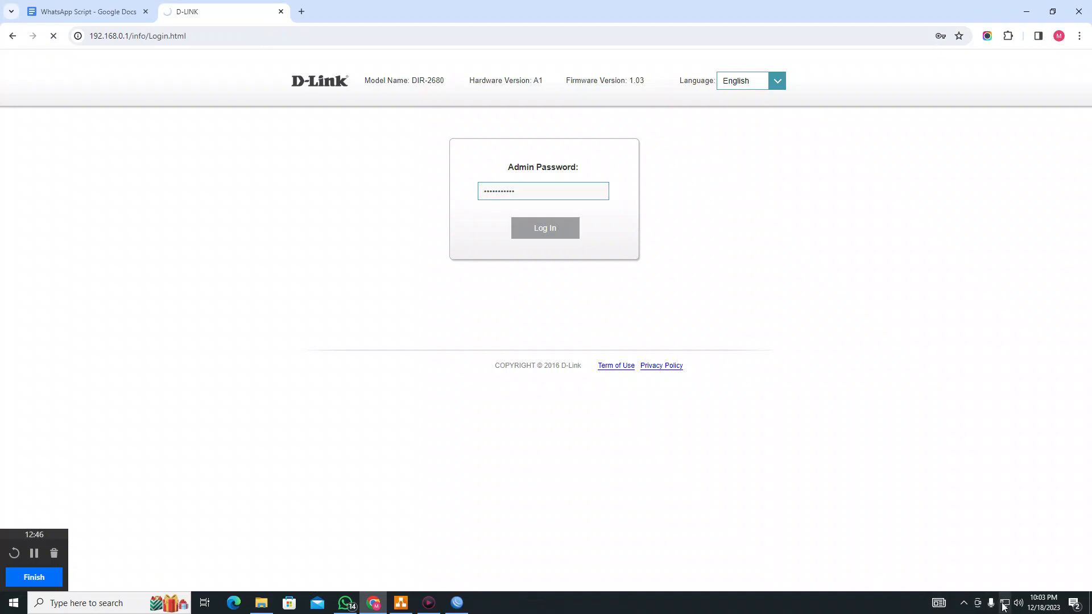
left_click(937, 355)
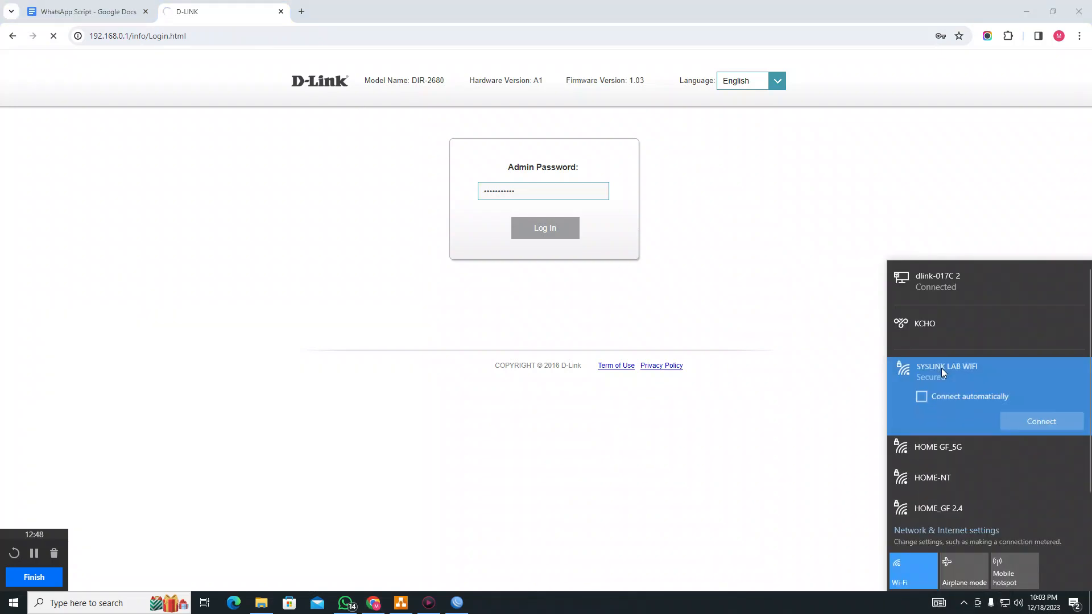
left_click(1046, 422)
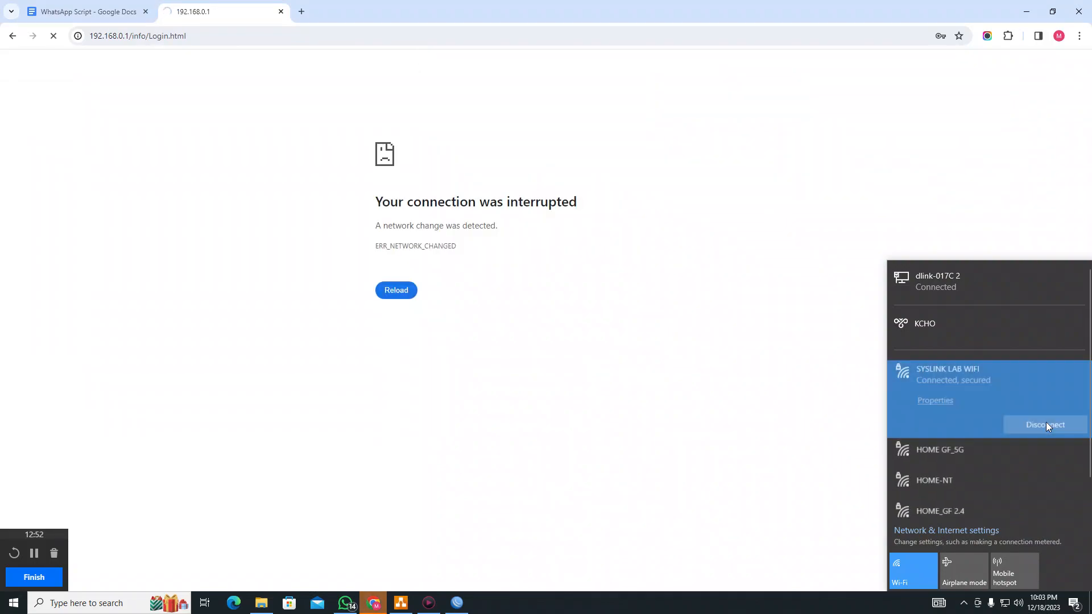
left_click(196, 30)
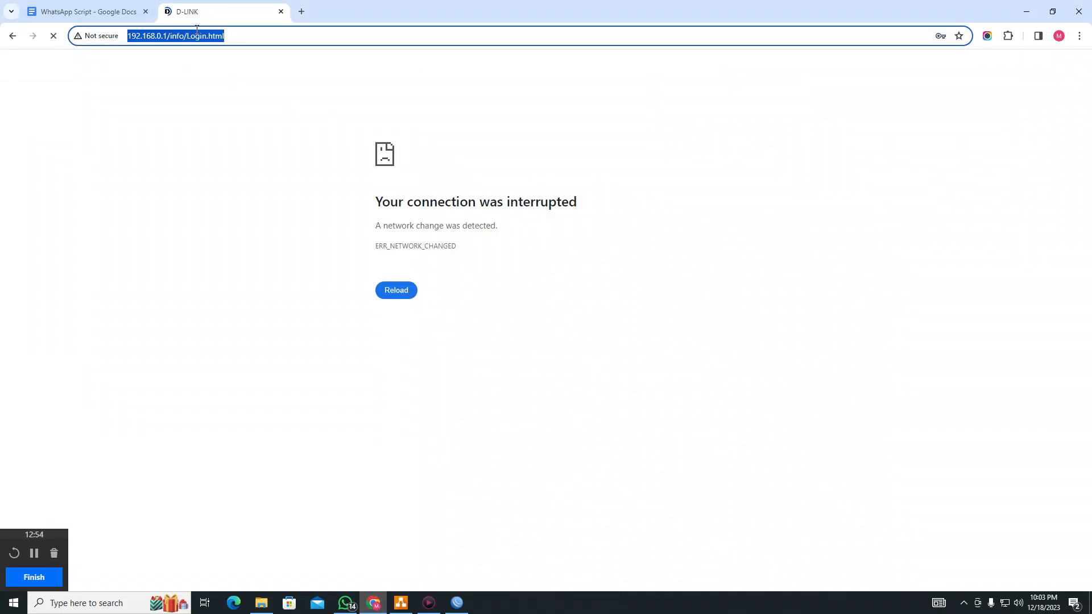
key("Return")
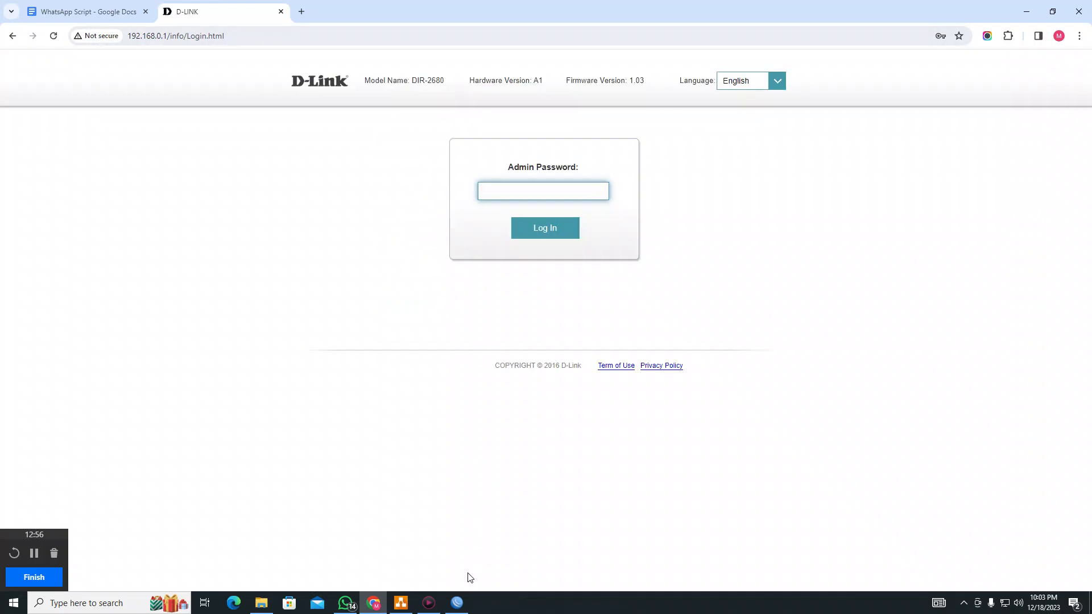
Log in to the D-Link DIR-2680 and confirm its internet IP address is 192.168.88.254
left_click(517, 192)
type("adm")
key("Return")
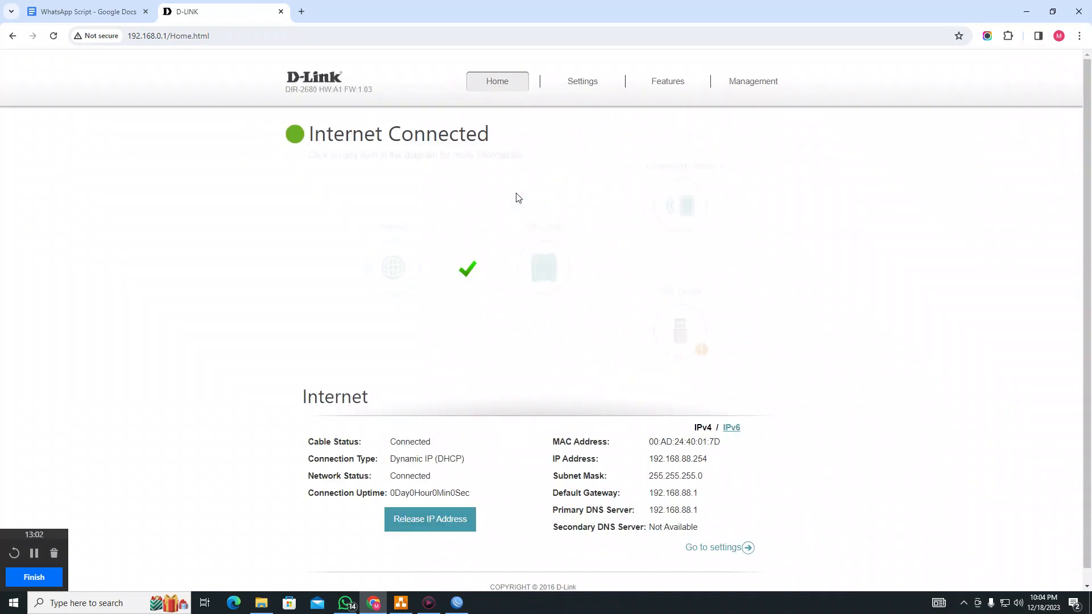
left_click_drag(707, 460, 650, 467)
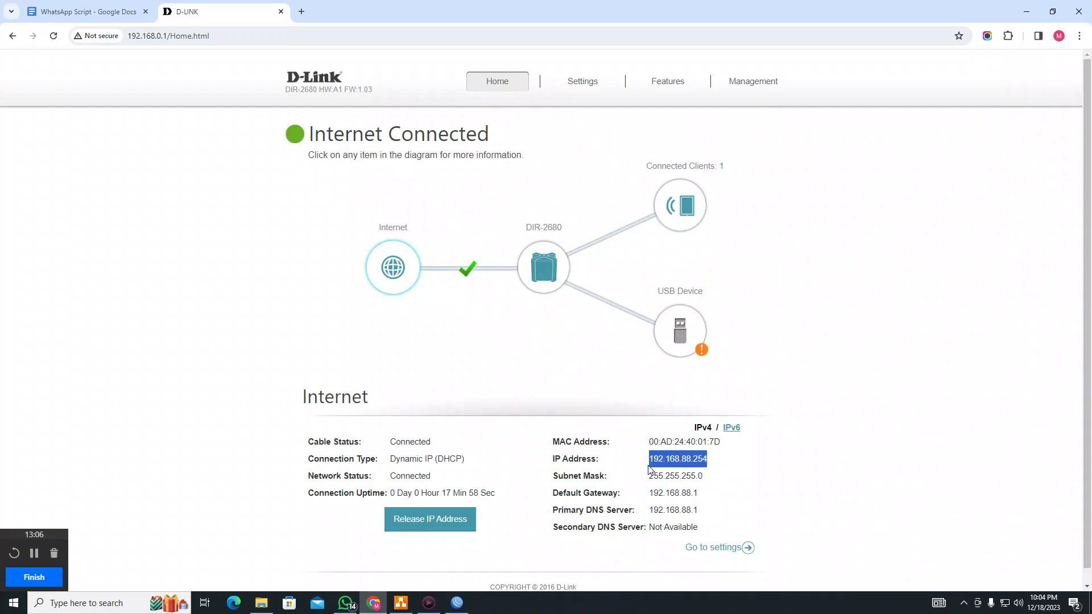
left_click(649, 468)
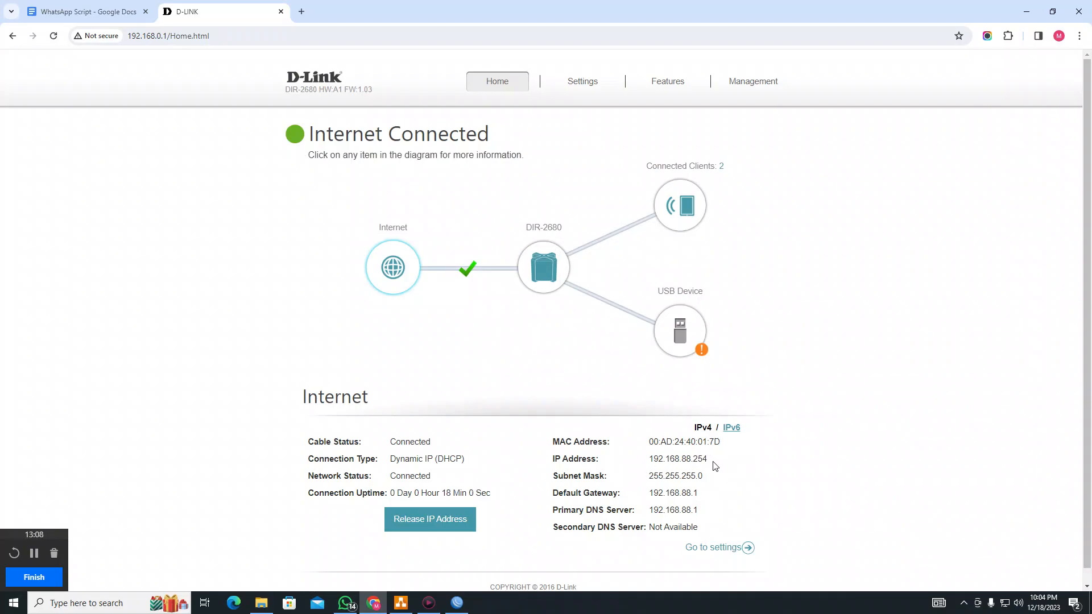
left_click_drag(715, 463, 643, 465)
scroll(617, 442, "down", 1)
left_click(456, 603)
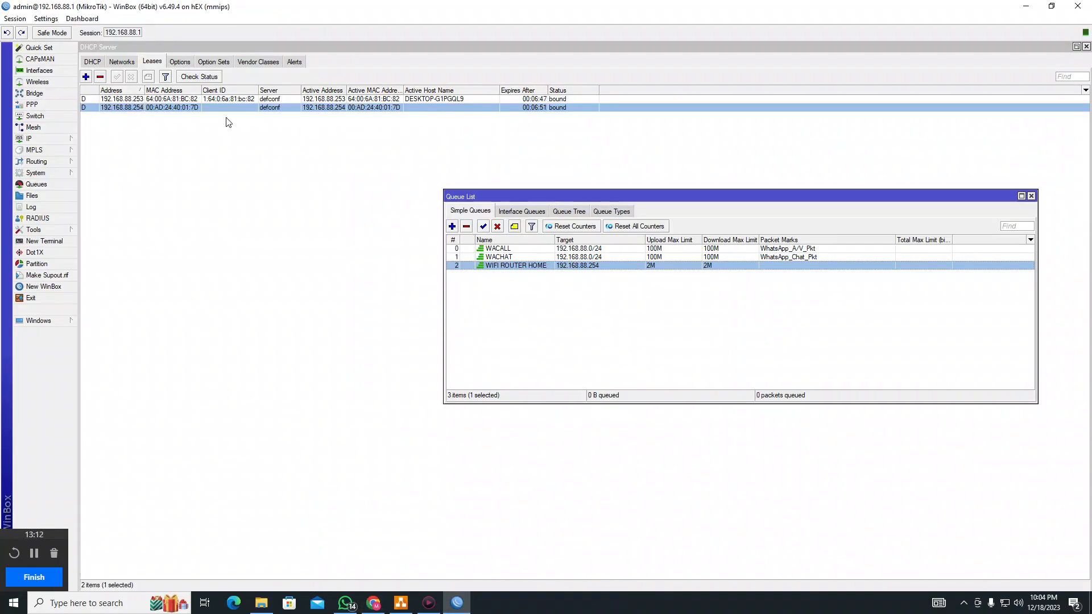
Show WIFI ROUTER HOME's Traffic graphs, then open the WACALL queue beside it on the right
double_click(549, 266)
left_click(541, 261)
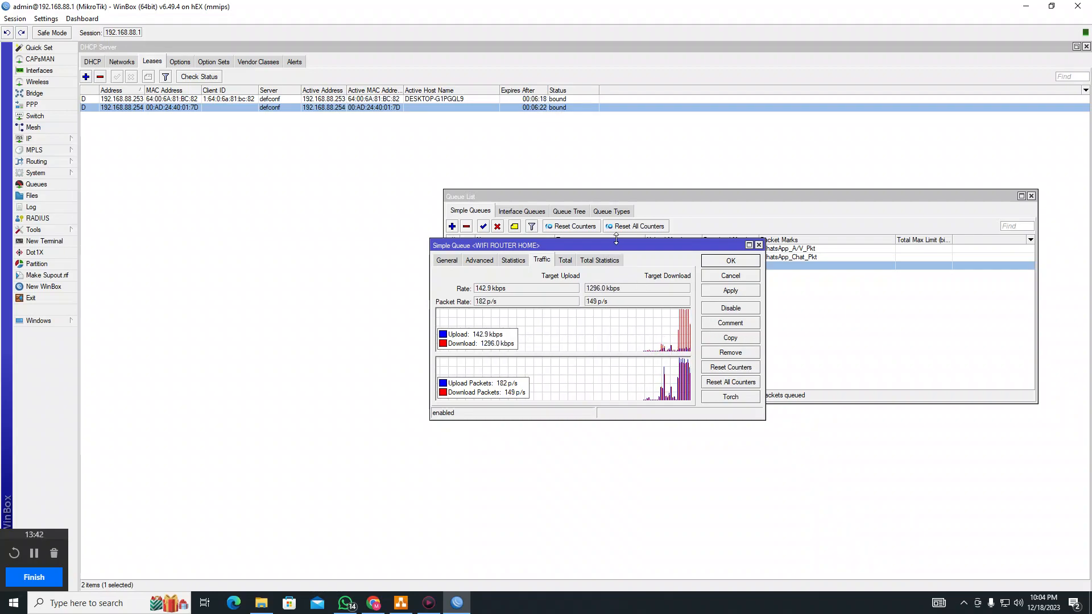
left_click_drag(617, 246, 618, 318)
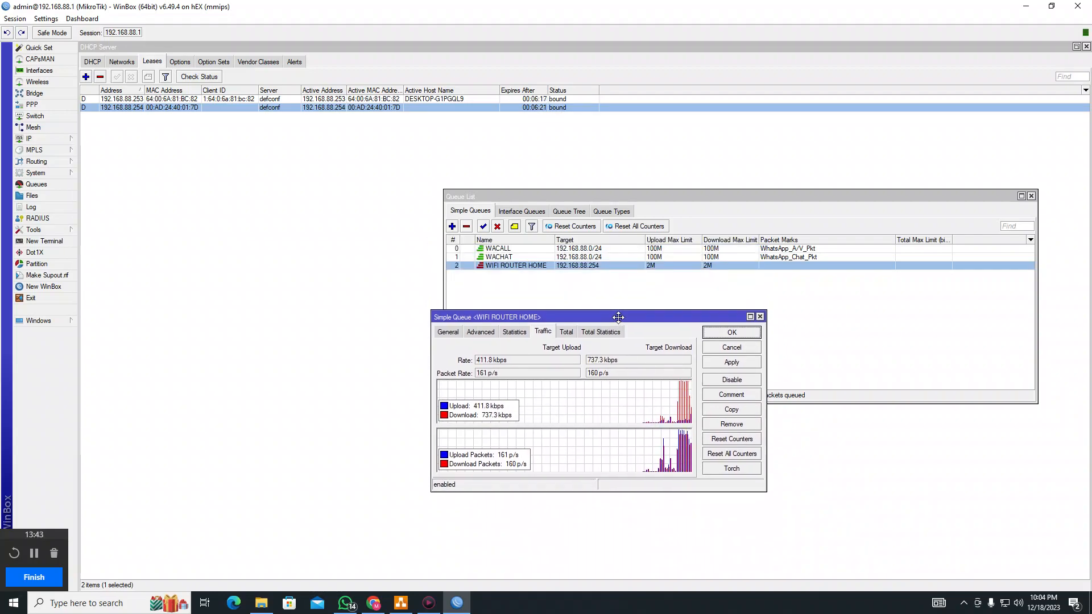
double_click(528, 249)
left_click_drag(566, 233, 877, 256)
Move the WIFI ROUTER HOME traffic window up and left to watch it near 2M
left_click(441, 315)
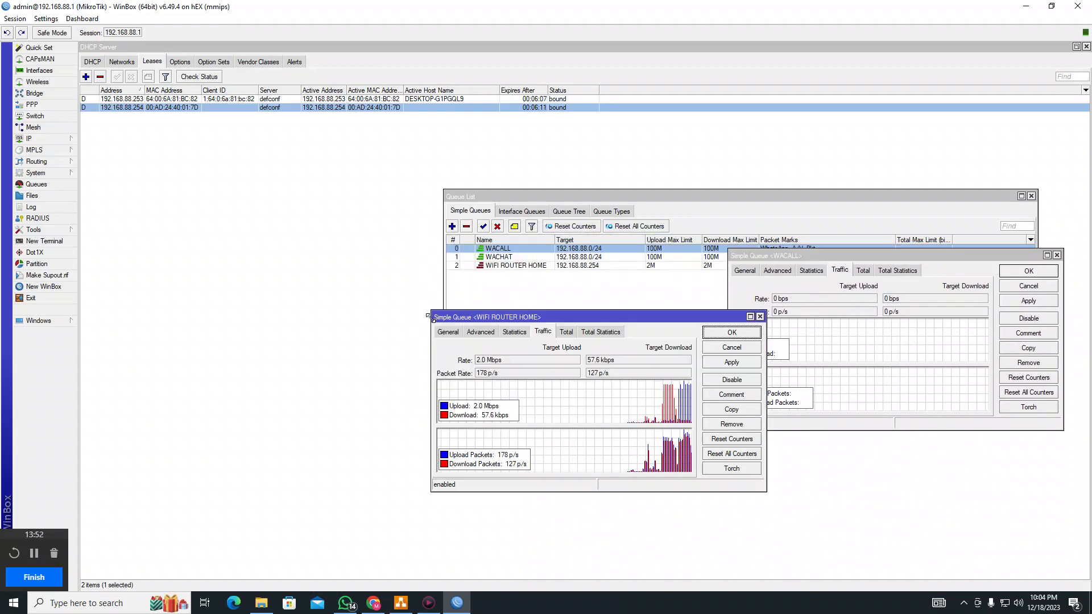
left_click_drag(484, 318, 396, 261)
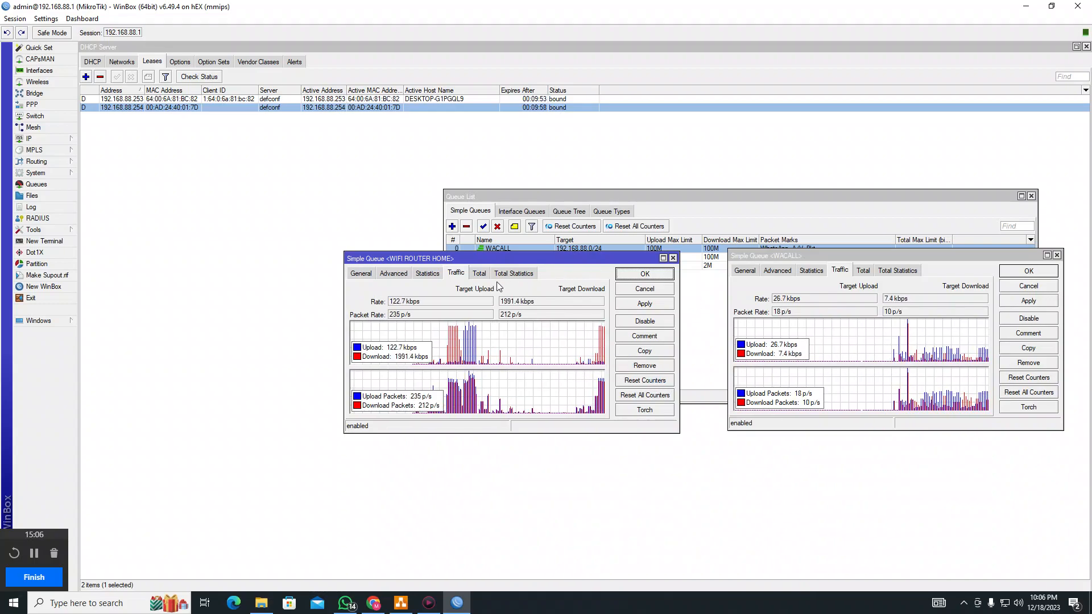
Check WIFI ROUTER HOME's Statistics for dropped upload and download packets, then return to Traffic
left_click(478, 275)
left_click(428, 275)
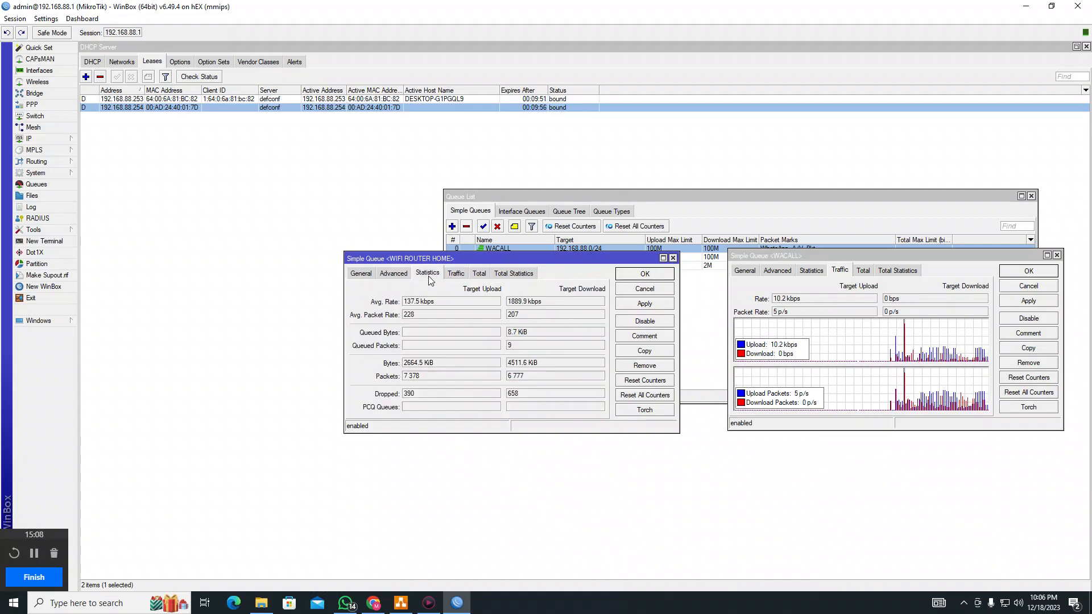
double_click(411, 395)
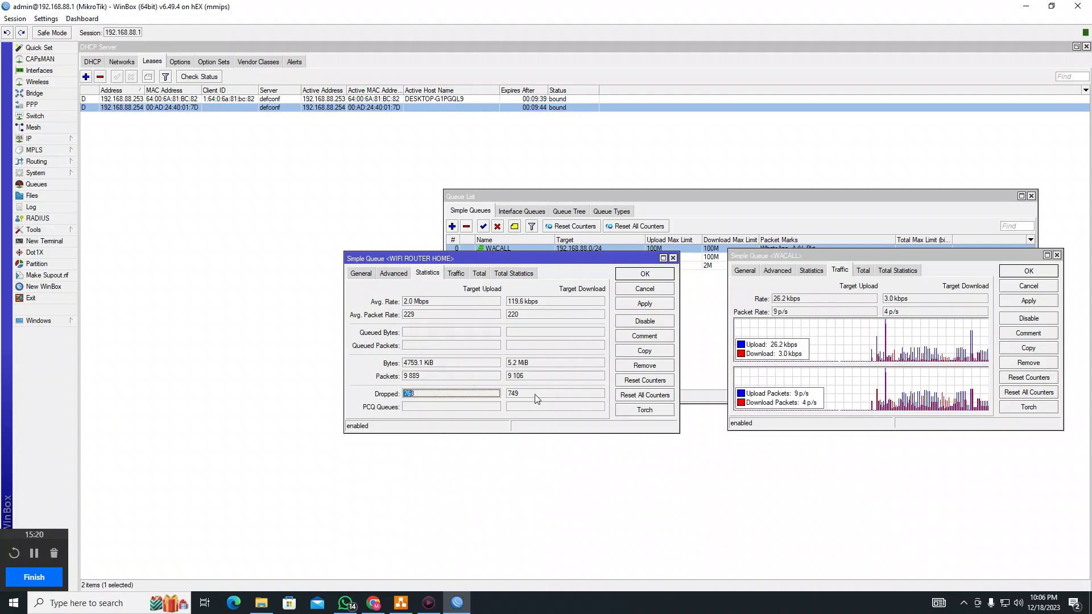
left_click_drag(534, 394, 503, 401)
left_click(456, 273)
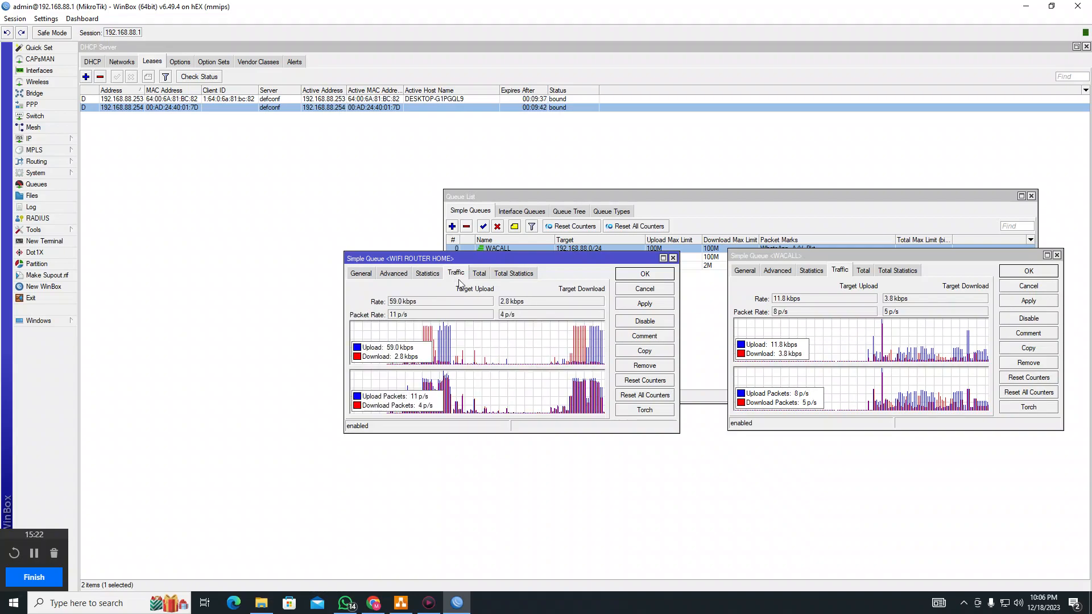
Review WACALL's packet statistics and General settings, close WIFI ROUTER HOME, and move WACALL left
left_click(863, 270)
left_click(896, 272)
left_click(811, 271)
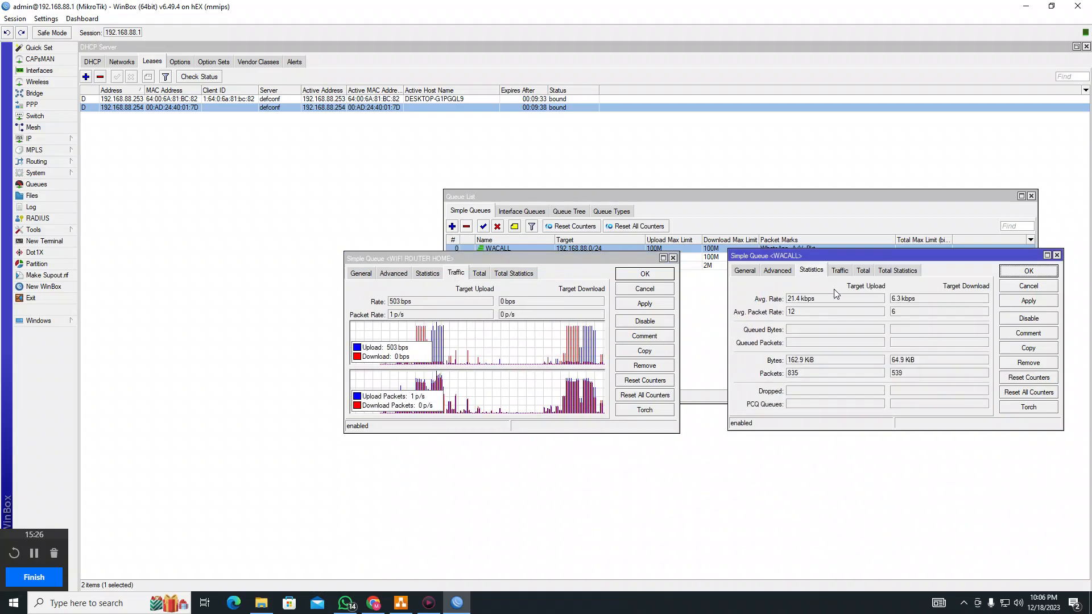
left_click(807, 374)
left_click_drag(808, 374, 780, 367)
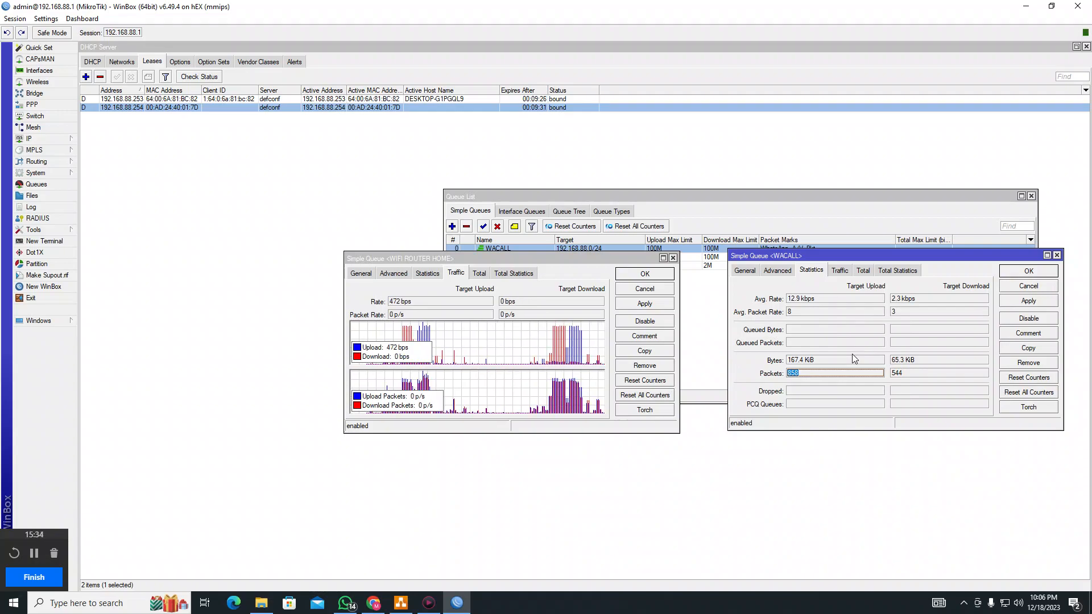
left_click(839, 270)
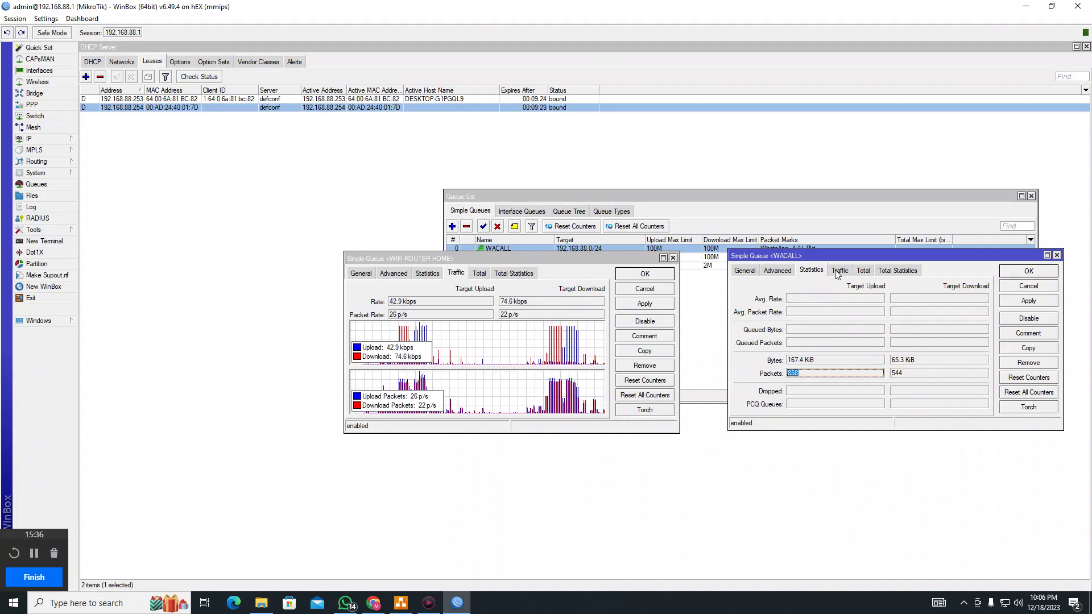
left_click(777, 271)
left_click(743, 271)
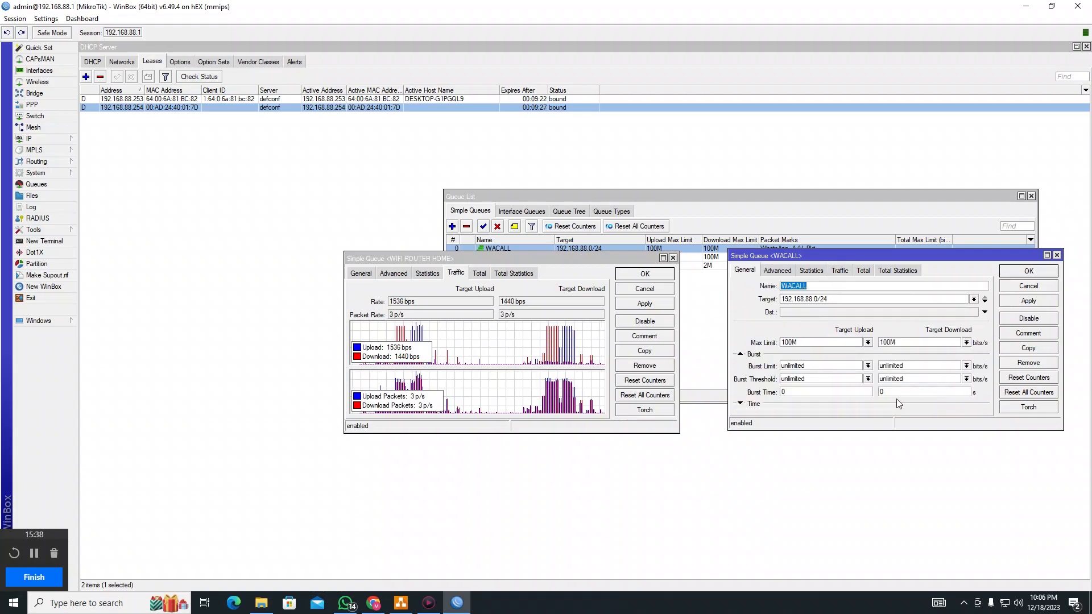
left_click(673, 258)
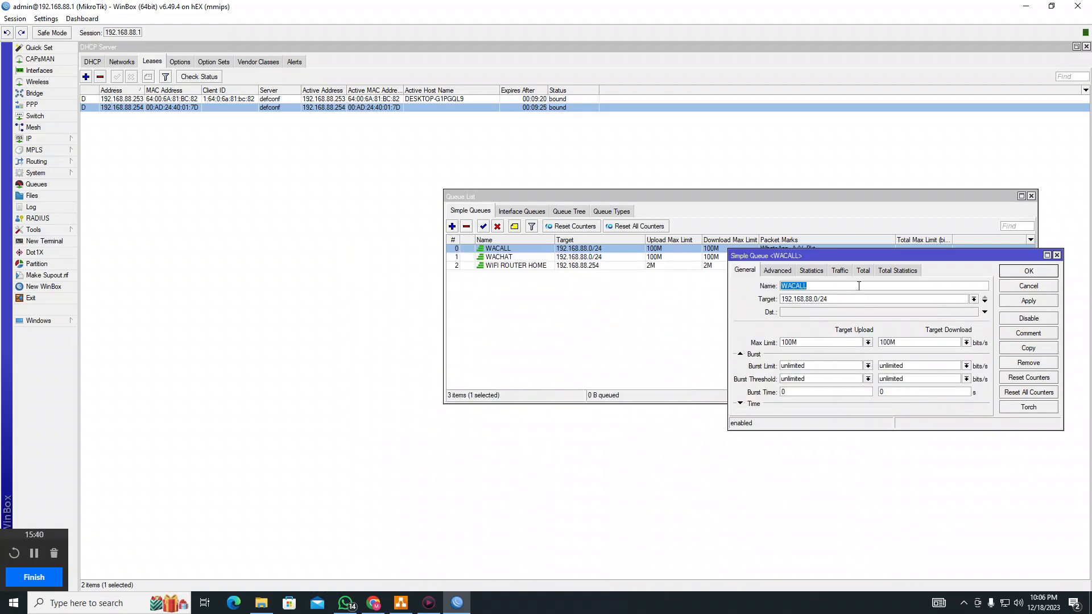
left_click_drag(852, 251, 397, 168)
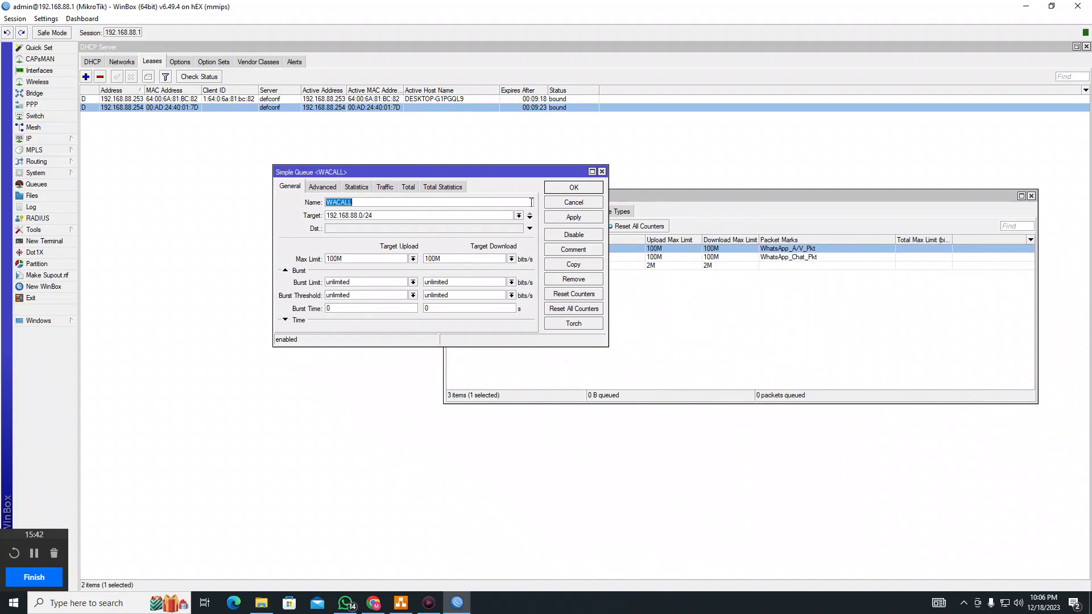